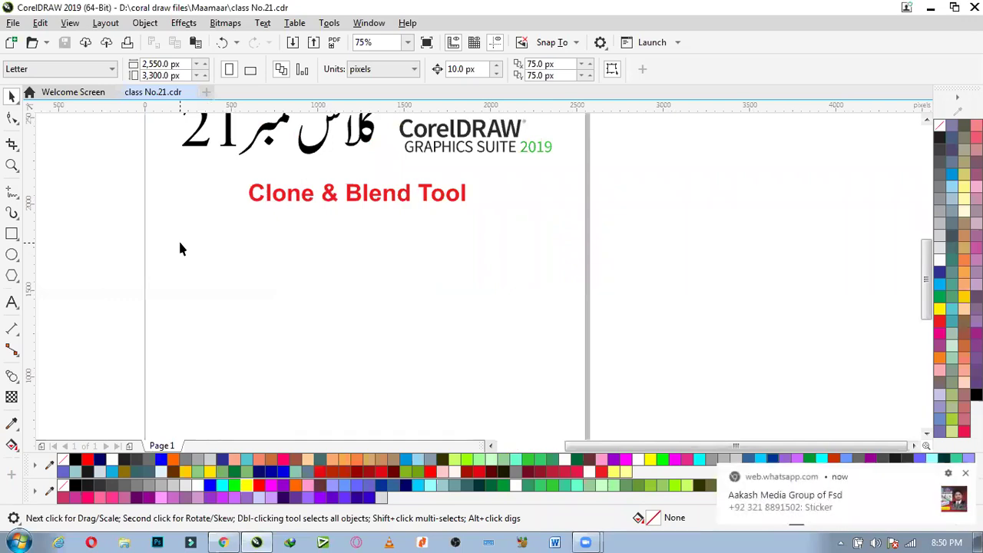
Step: Close the web browser running in the background
right_click(233, 536)
click(239, 516)
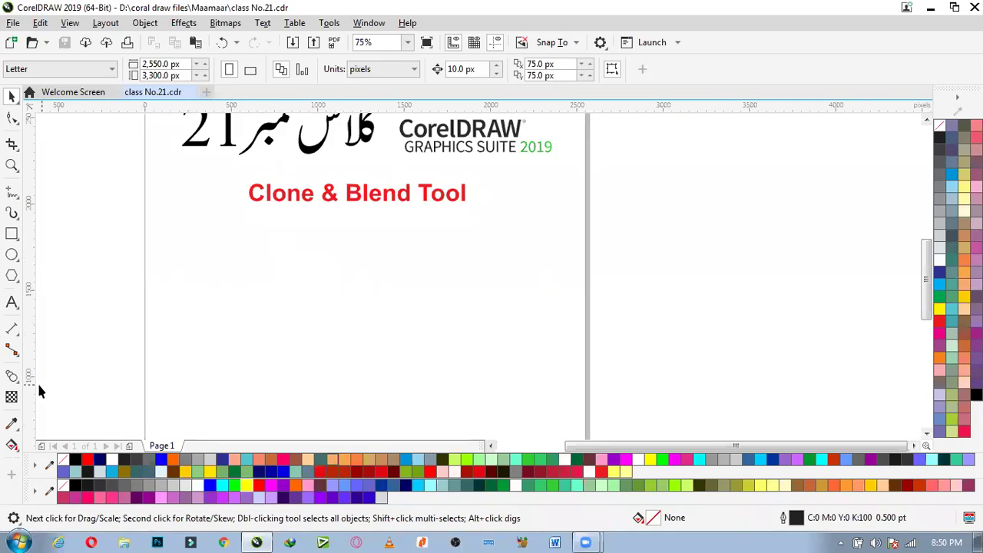
Step: Look through the interactive effect tools and locate the Blend tool
click(11, 376)
click(60, 375)
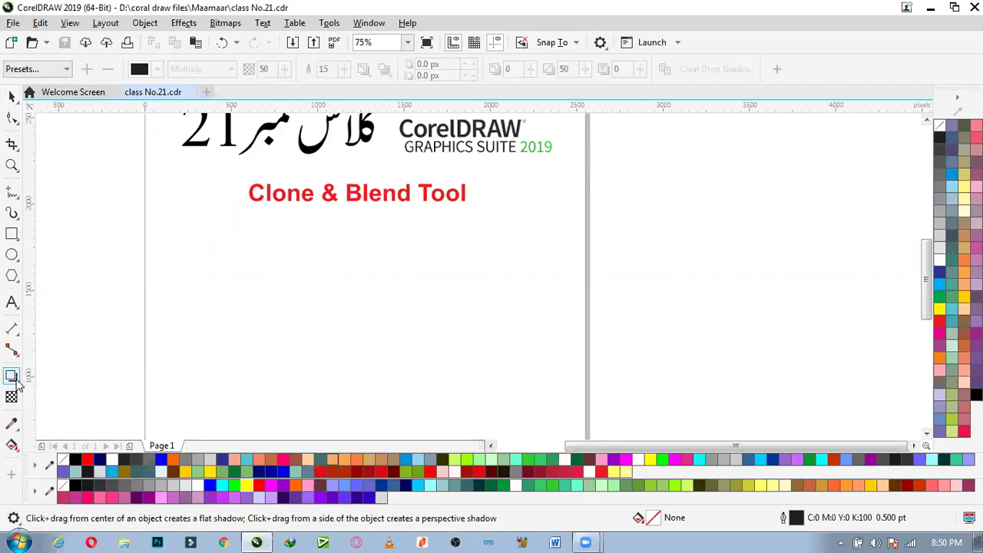
click(14, 379)
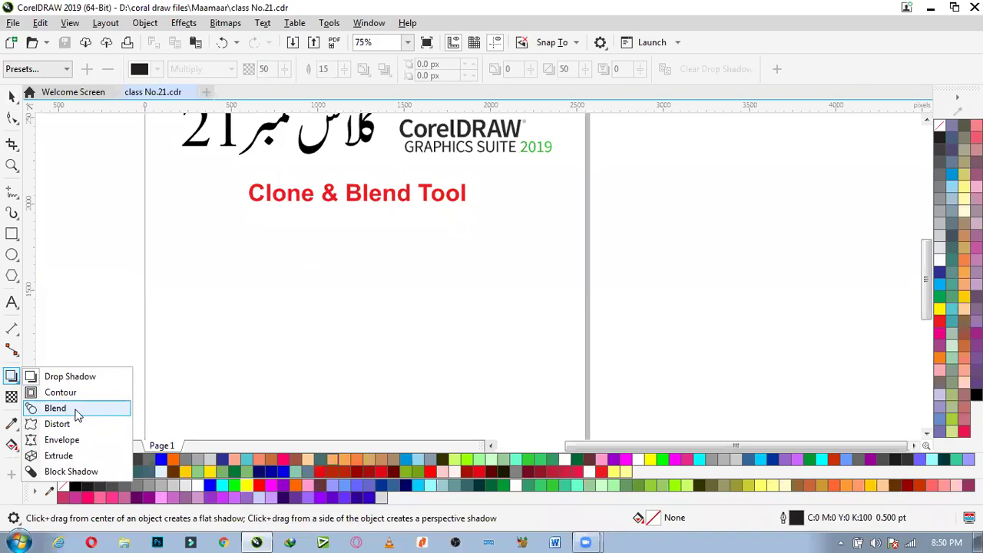
click(77, 414)
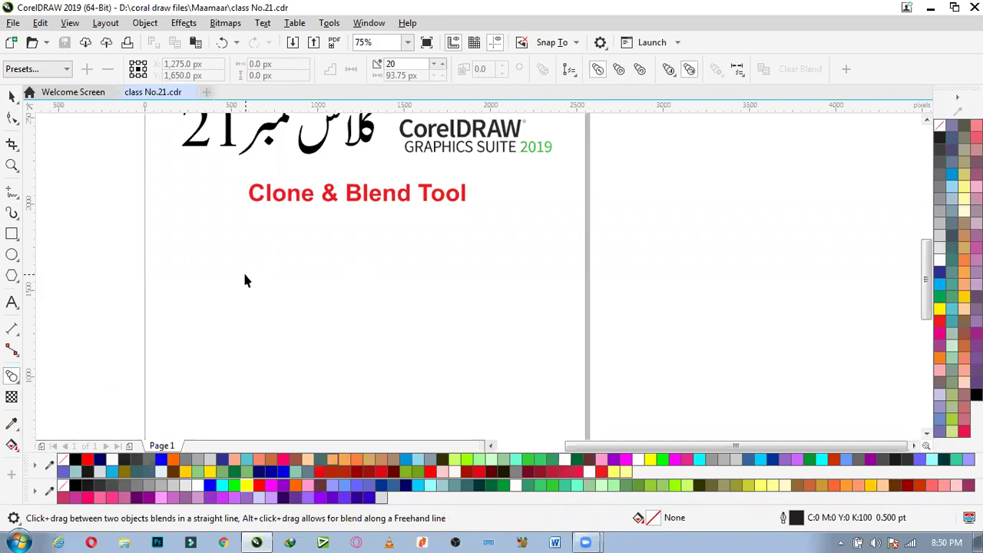
key(space)
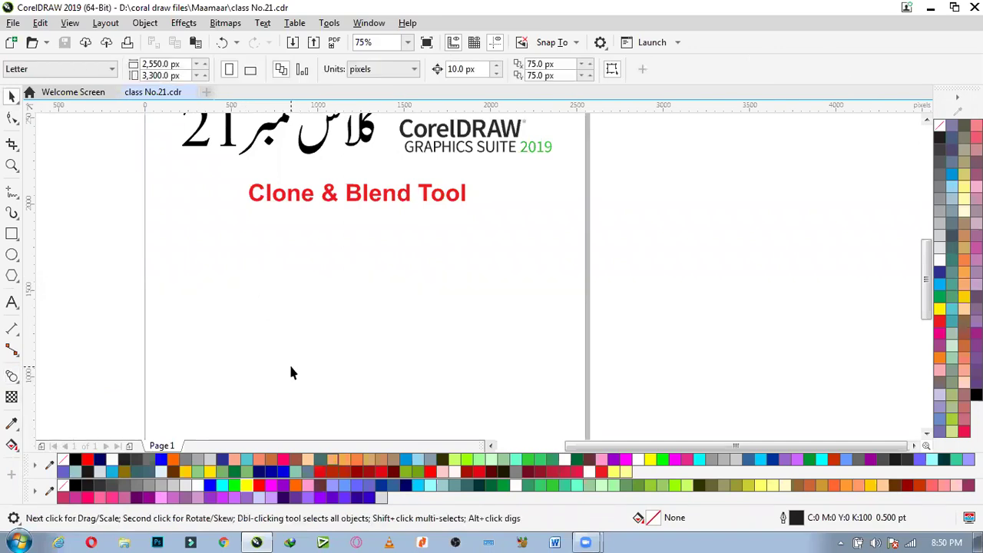
click(308, 199)
click(298, 231)
click(384, 202)
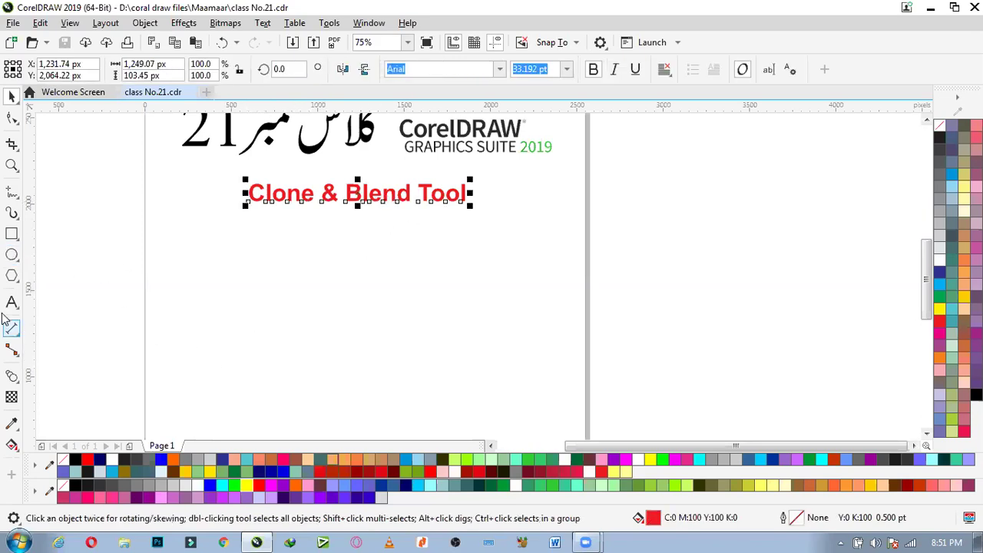
Step: Draw a circle about 346 px in diameter below the title, near the page's left edge
click(12, 254)
drag(178, 245, 246, 314)
key(space)
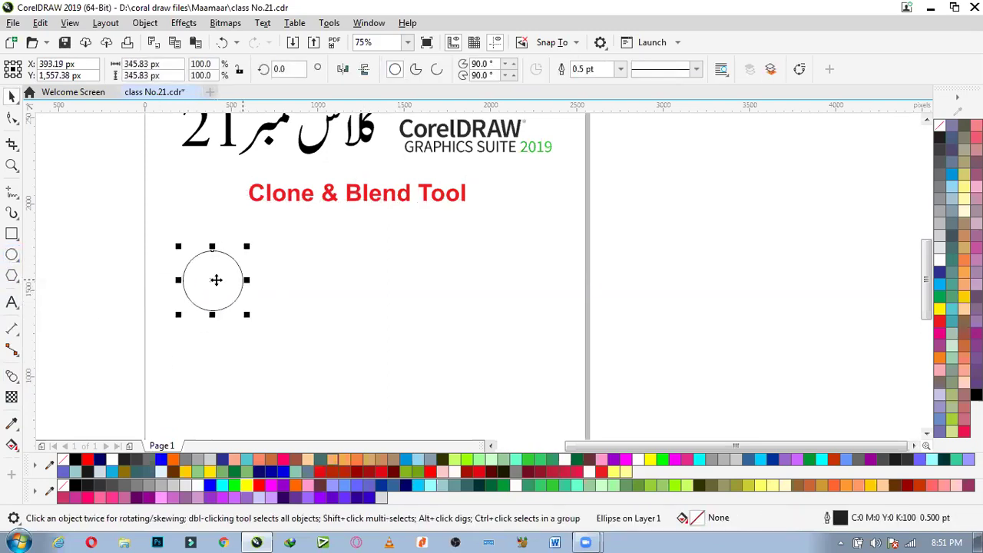
Step: Copy the circle straight across to the right side of the page and shrink the copy to about 204 px
drag(214, 279, 462, 280)
right_click(462, 280)
drag(497, 321, 485, 315)
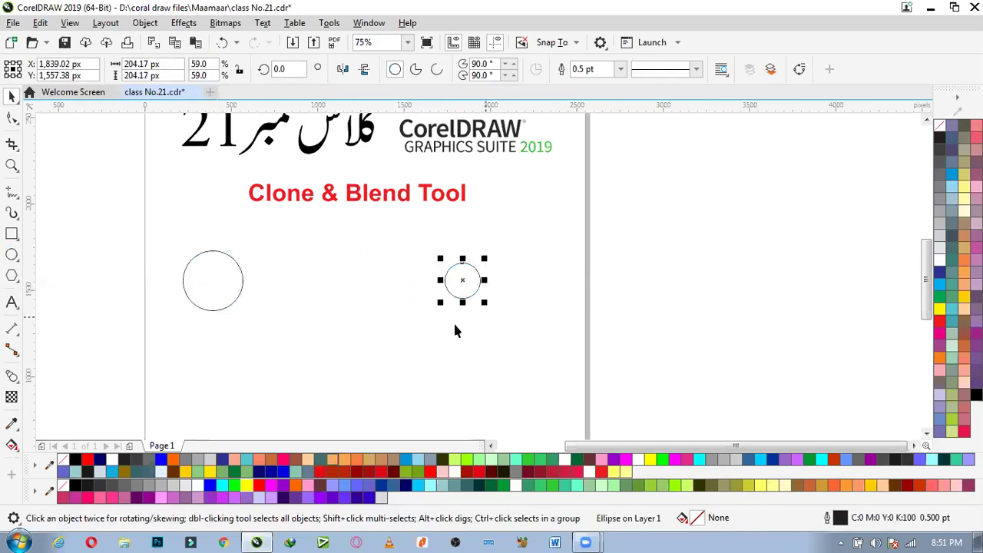
Step: Blend the large circle into the small circle in a straight line with the Blend tool
click(239, 286)
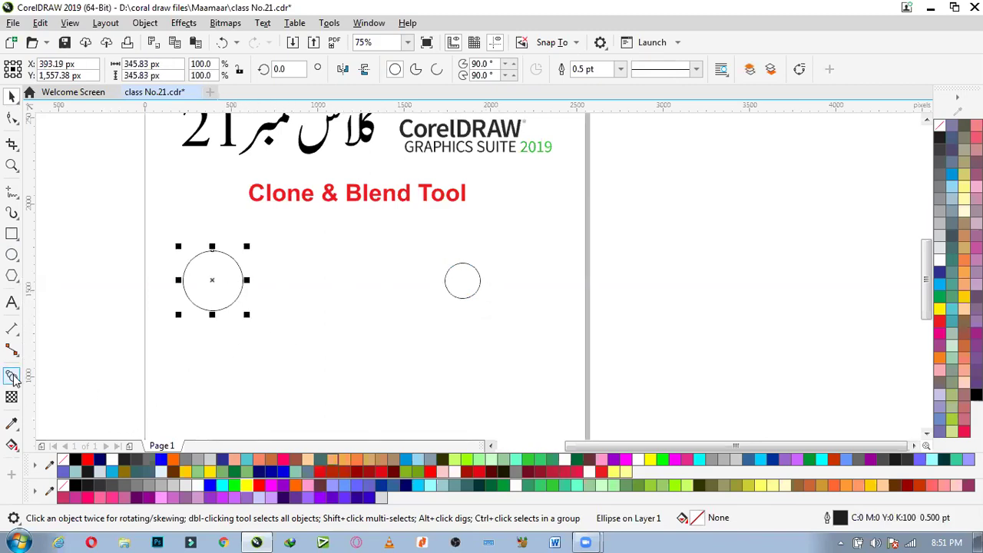
click(473, 288)
click(218, 309)
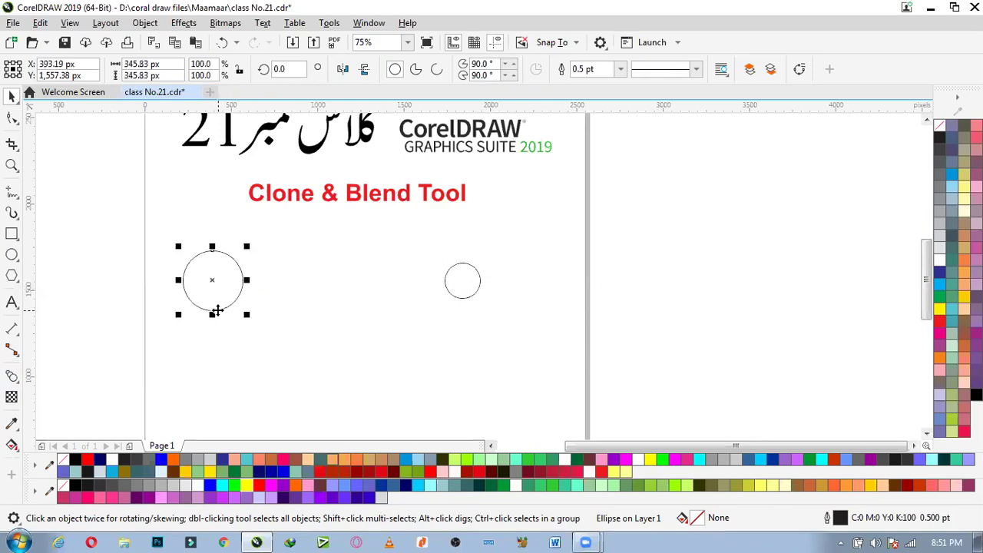
click(12, 376)
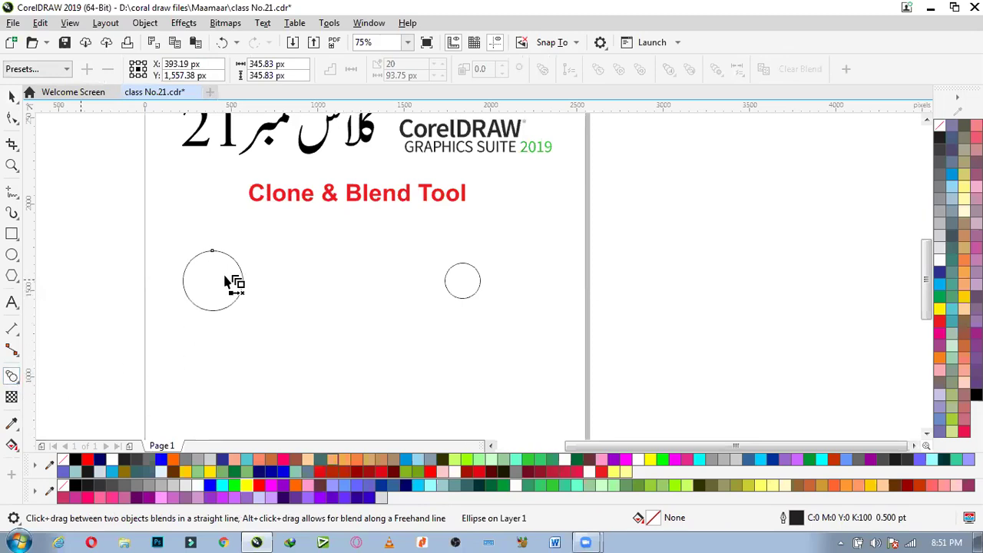
drag(215, 281, 466, 285)
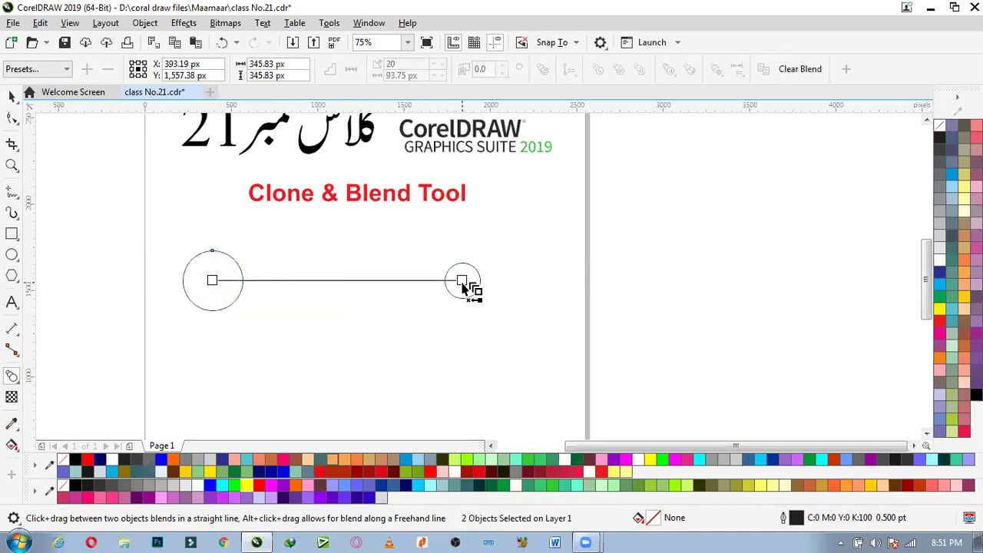
click(214, 279)
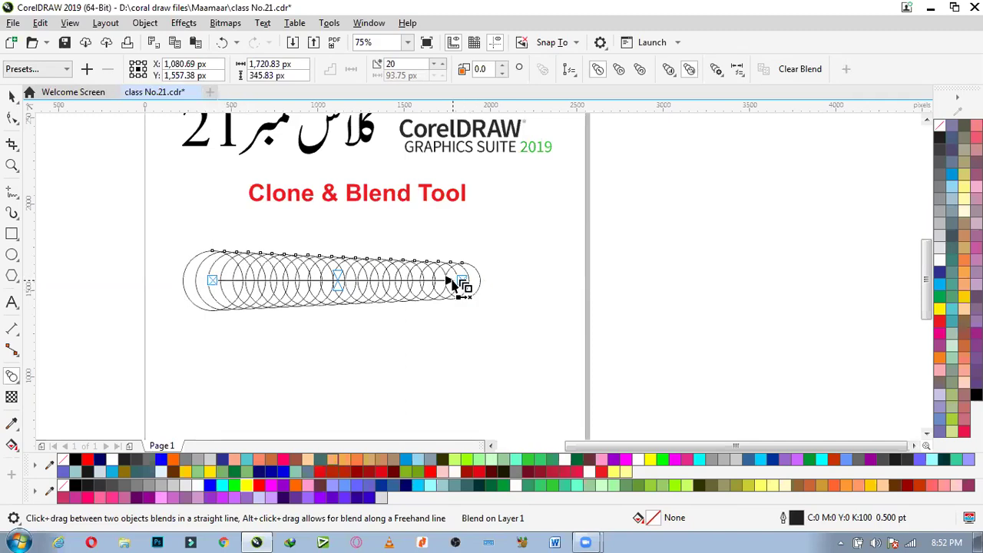
Step: Examine the intermediate circles of the blend up close, from the large end to the small end
scroll(453, 283, up, 2)
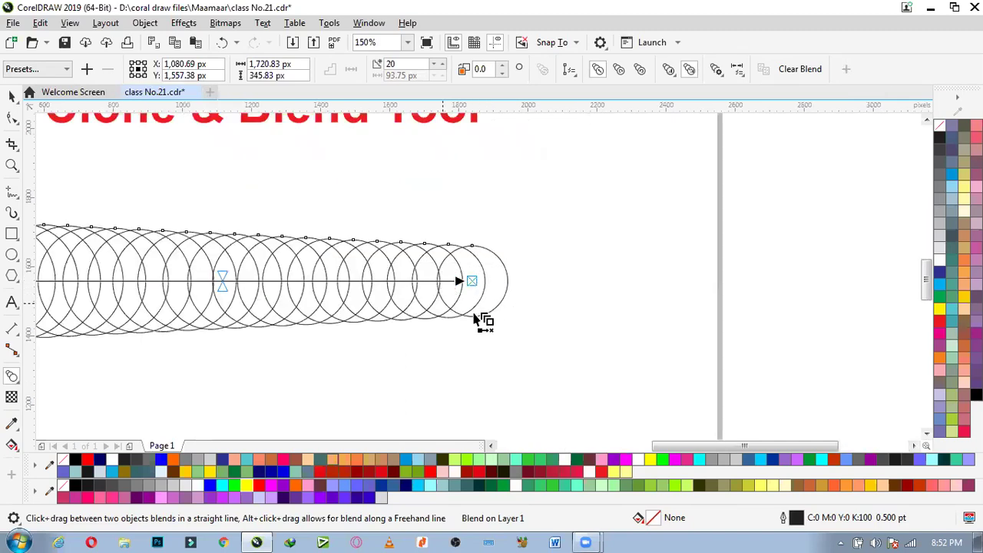
scroll(483, 304, down, 2)
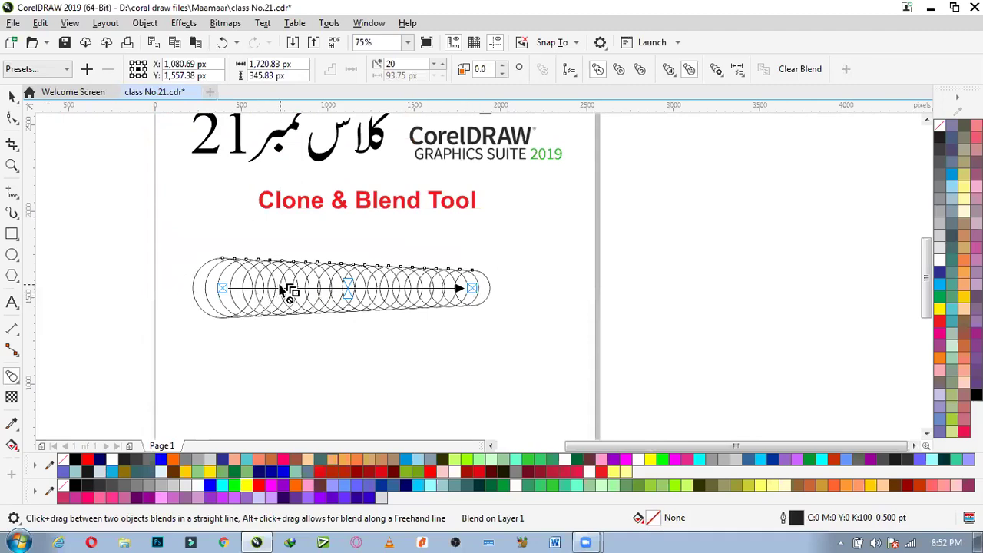
key(space)
scroll(281, 283, up, 2)
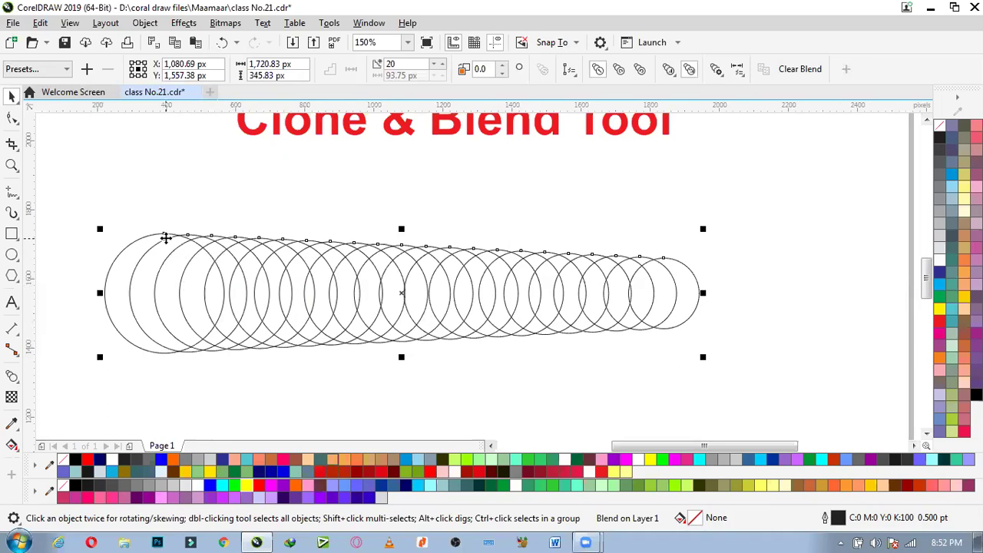
scroll(169, 234, down, 2)
scroll(160, 287, up, 2)
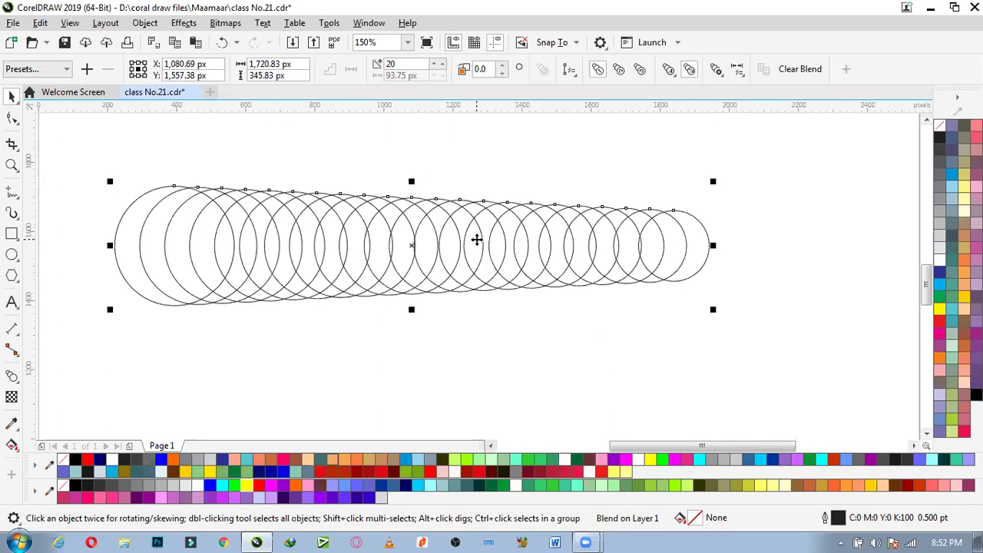
Step: Raise the number of blend steps between the two circles to 34
click(273, 220)
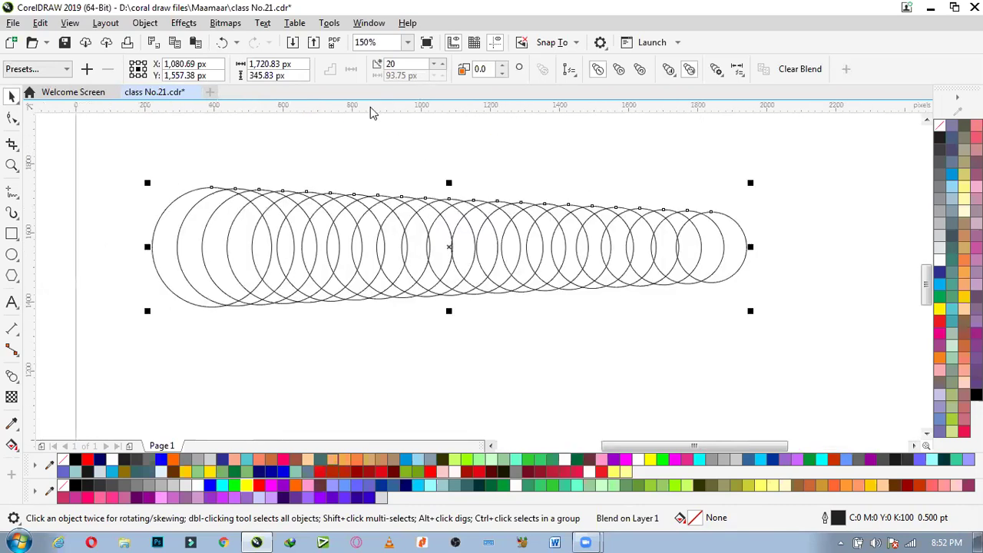
click(443, 64)
click(444, 65)
click(444, 65)
click(444, 65)
click(444, 64)
click(444, 65)
click(444, 65)
click(444, 65)
click(444, 64)
click(444, 65)
click(443, 64)
click(444, 64)
click(444, 64)
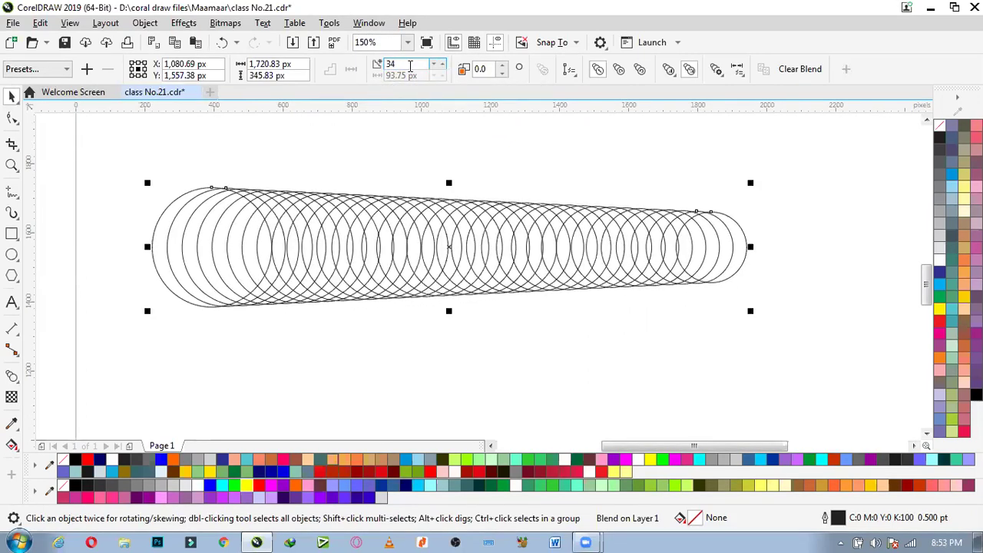
Step: Set the number of blend steps to 10
click(384, 64)
text(10)
key(Return)
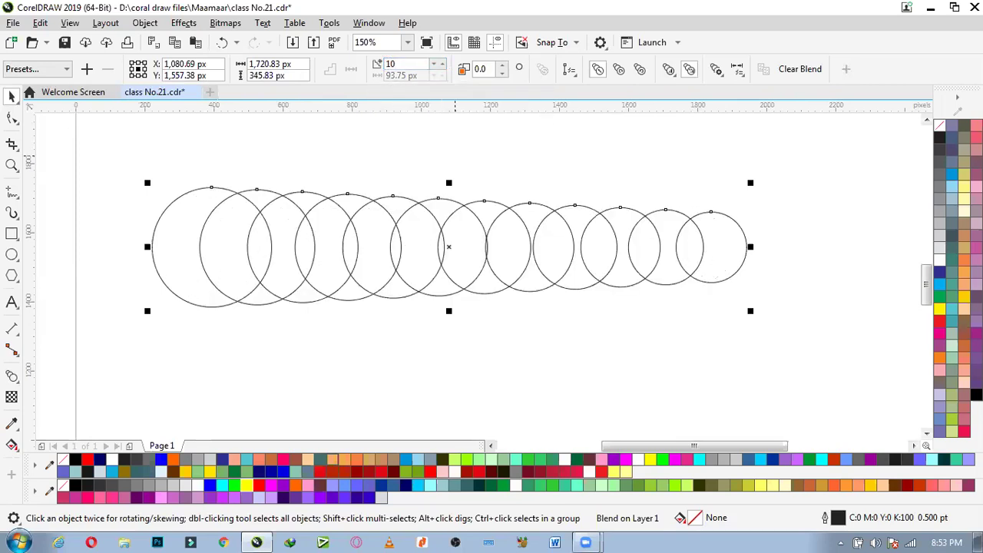
click(512, 334)
click(295, 219)
Step: Draw a second circle about 333 px in diameter below the large end of the blend
scroll(341, 196, down, 2)
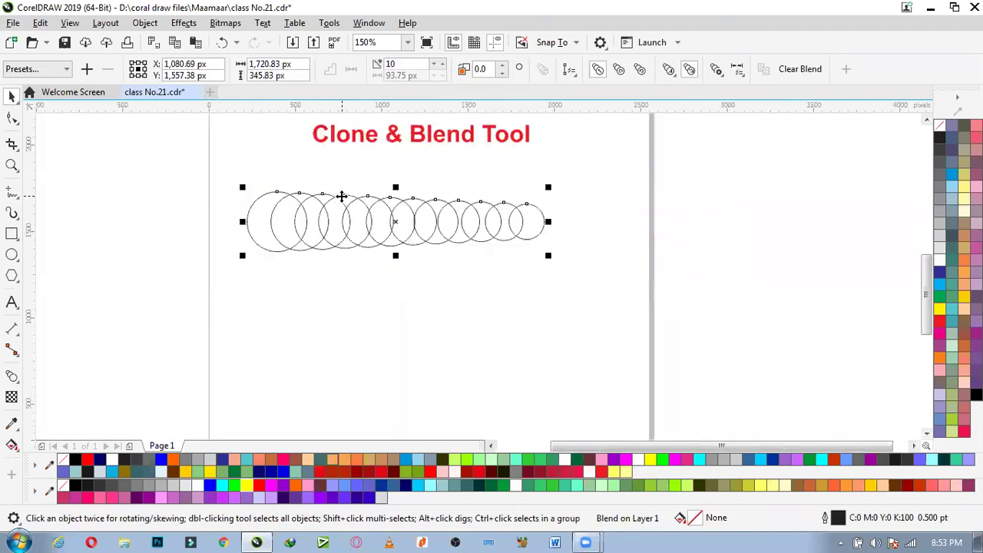
scroll(347, 202, up, 1)
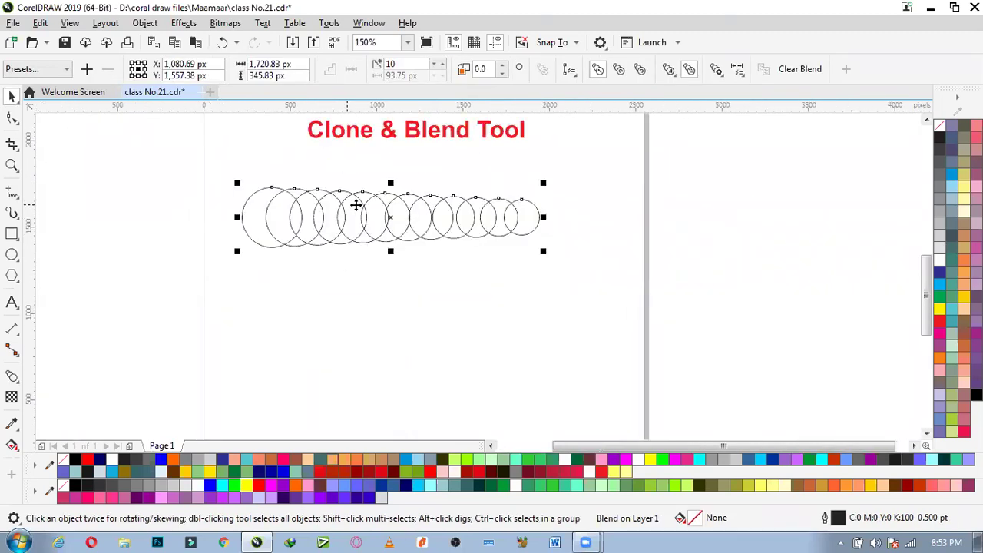
click(11, 254)
drag(251, 281, 307, 336)
key(space)
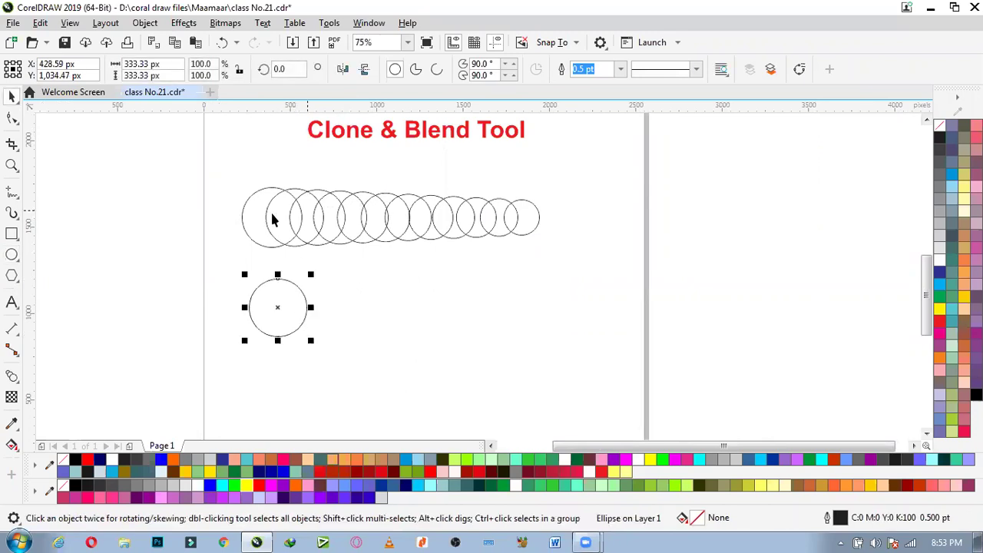
Step: Select the circle blend and reduce its number of blend steps to 5
scroll(367, 201, up, 1)
scroll(272, 222, down, 1)
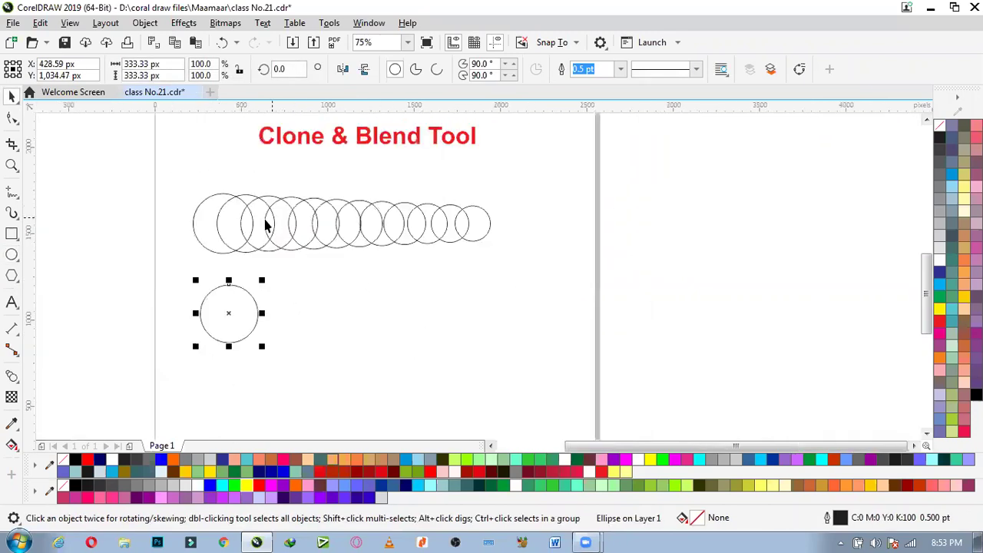
click(234, 208)
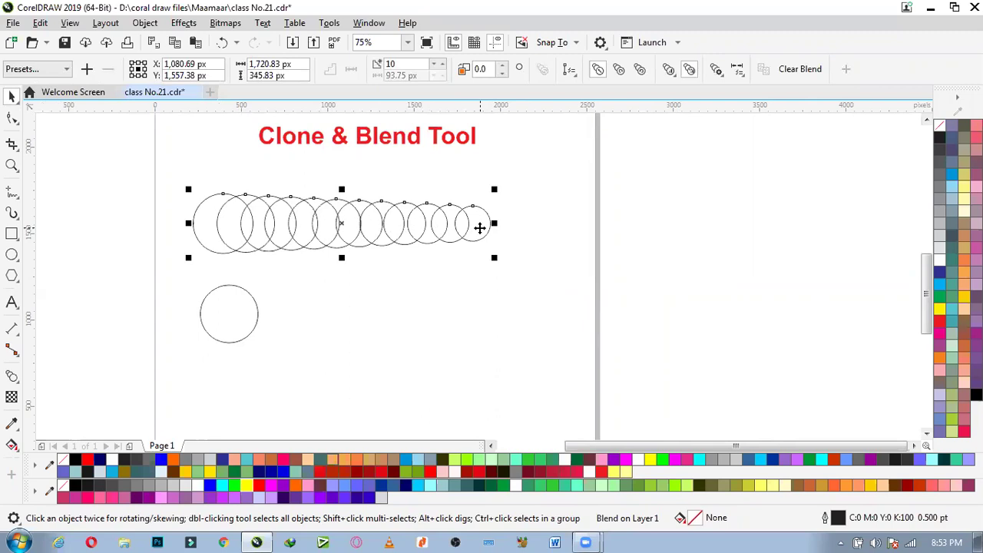
click(435, 70)
click(435, 66)
click(435, 66)
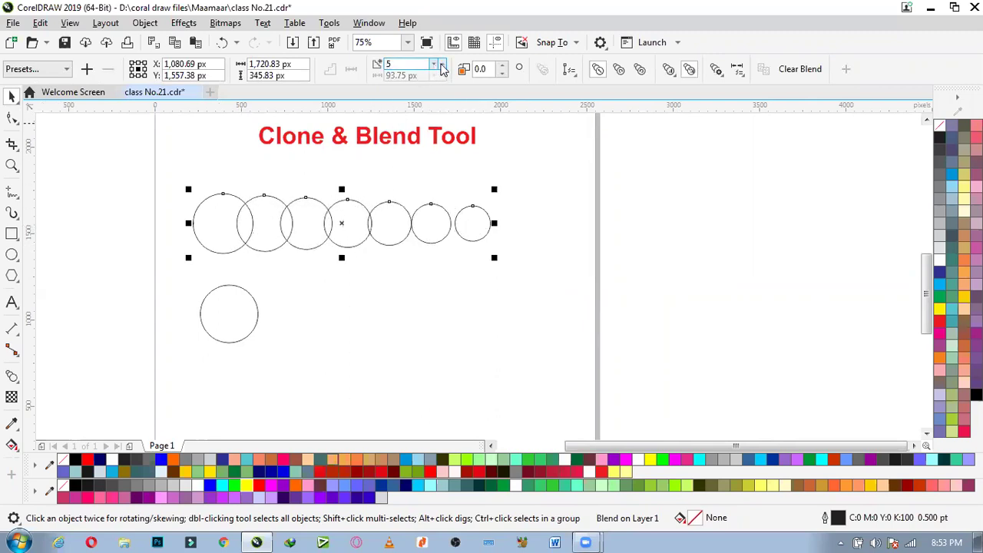
Step: Increase the blend's number of steps to 13
click(443, 66)
click(443, 66)
click(443, 66)
click(443, 66)
click(444, 66)
click(443, 66)
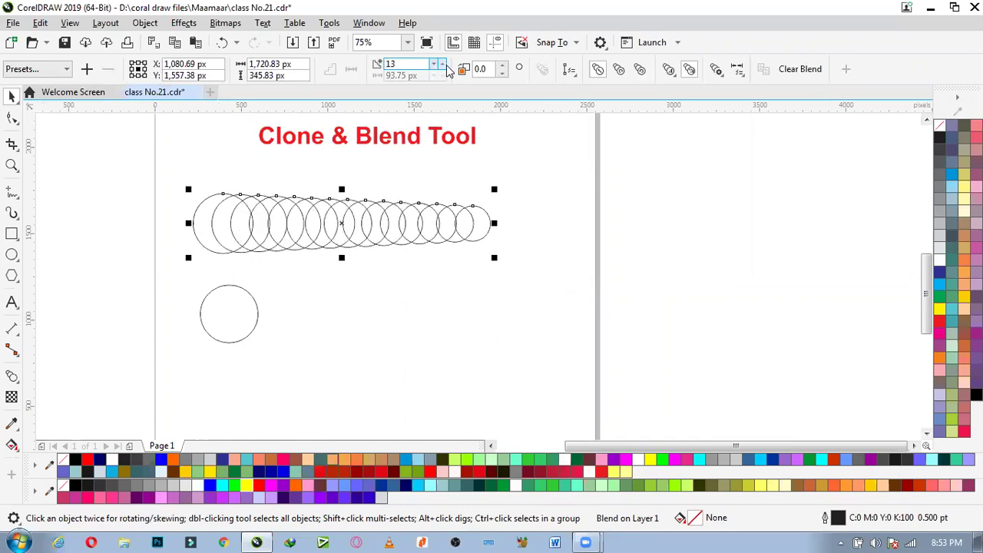
Step: Fill the separate circle below the blend with red (#FF0000)
click(232, 312)
scroll(235, 329, up, 2)
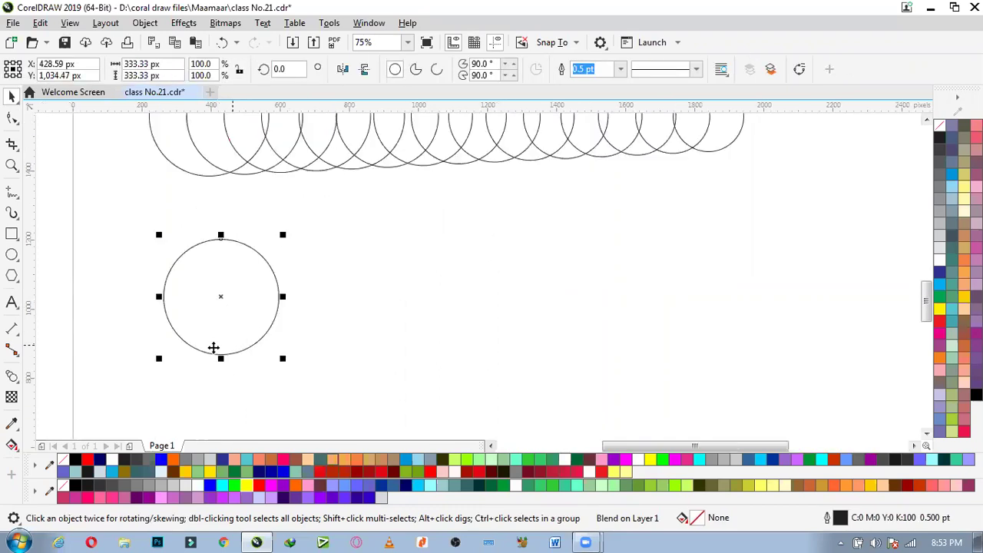
click(260, 485)
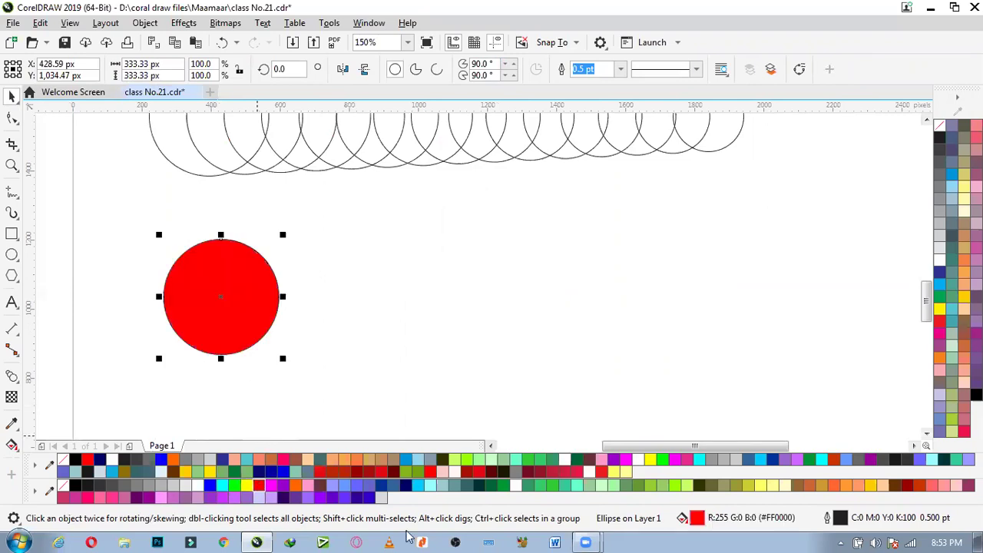
Step: Copy the red circle straight across to the right side of the page and shrink the copy to about 146 px
drag(248, 268, 716, 297)
drag(773, 361, 740, 347)
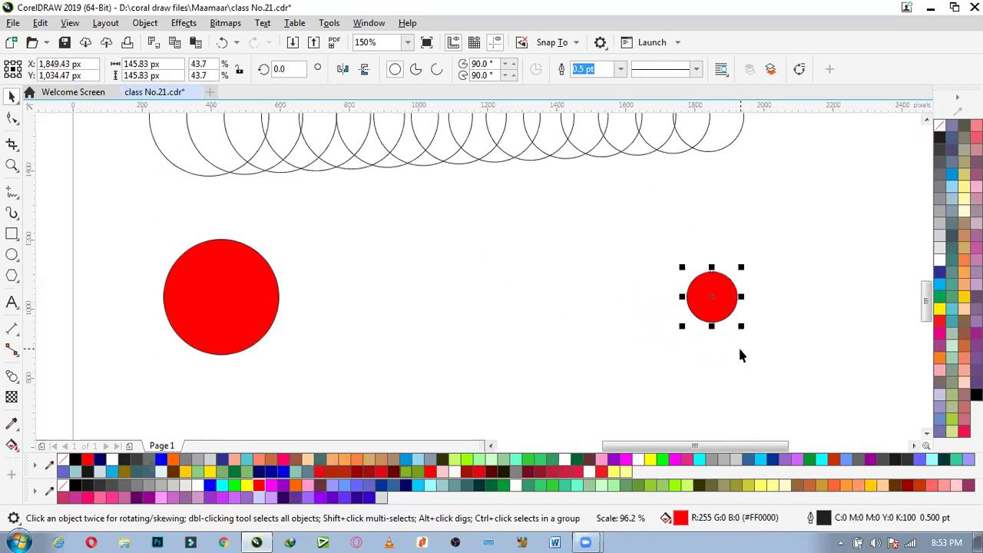
Step: Fill the small copy with yellow (#FFFF00) and remove the outlines from both filled circles
click(247, 486)
drag(139, 208, 786, 413)
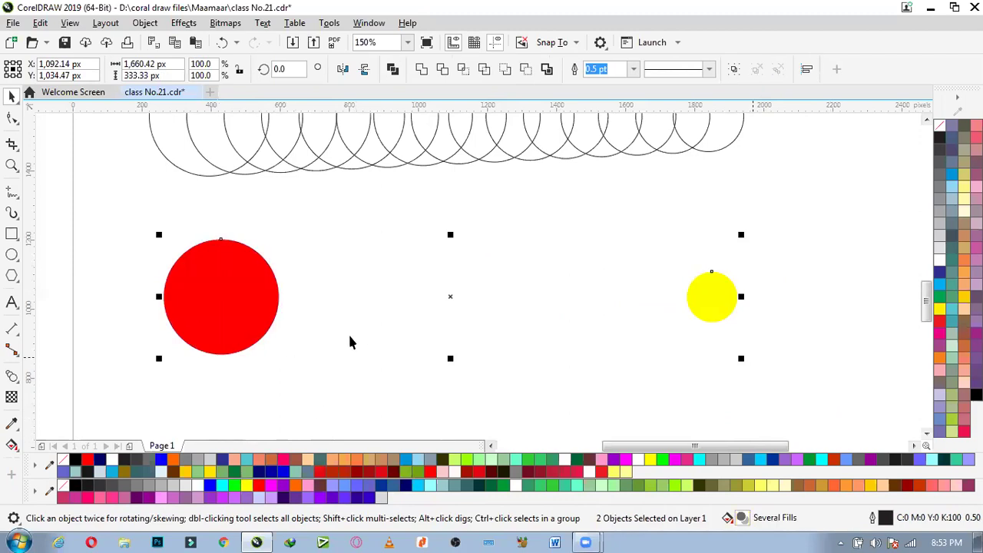
click(503, 338)
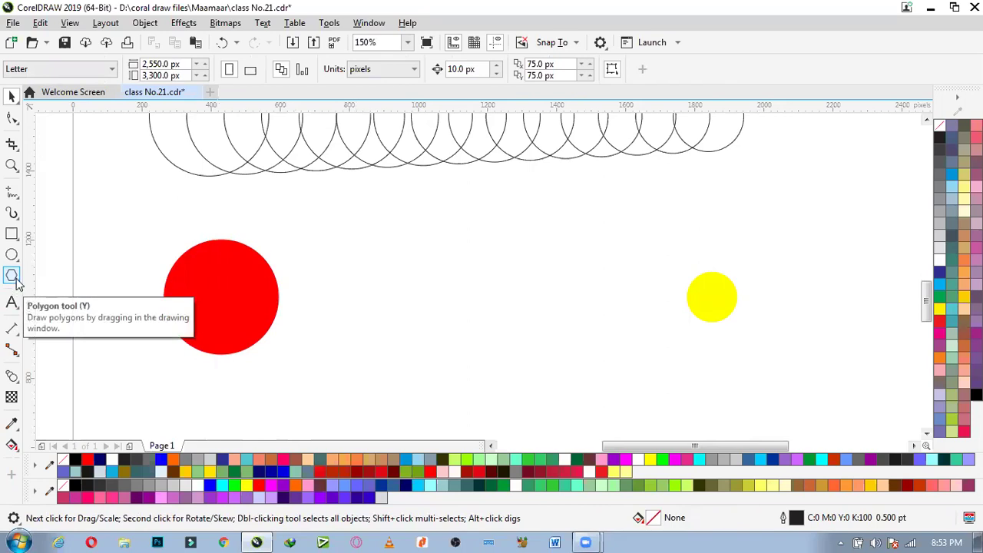
click(204, 161)
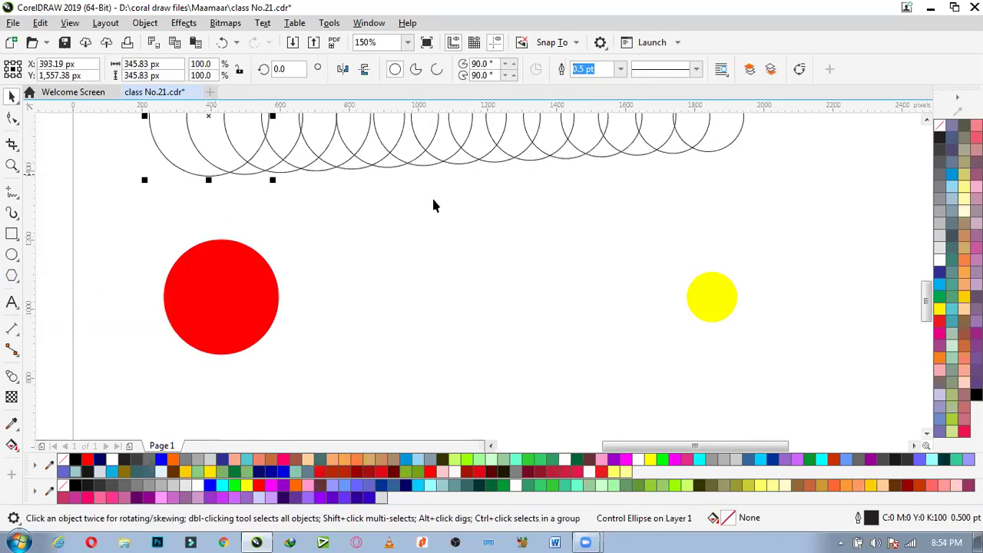
click(248, 261)
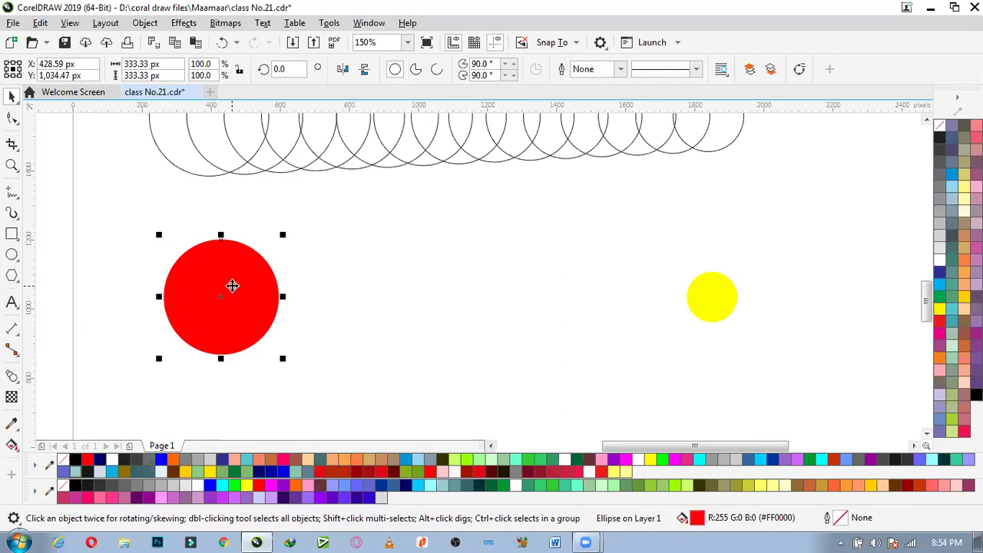
click(701, 299)
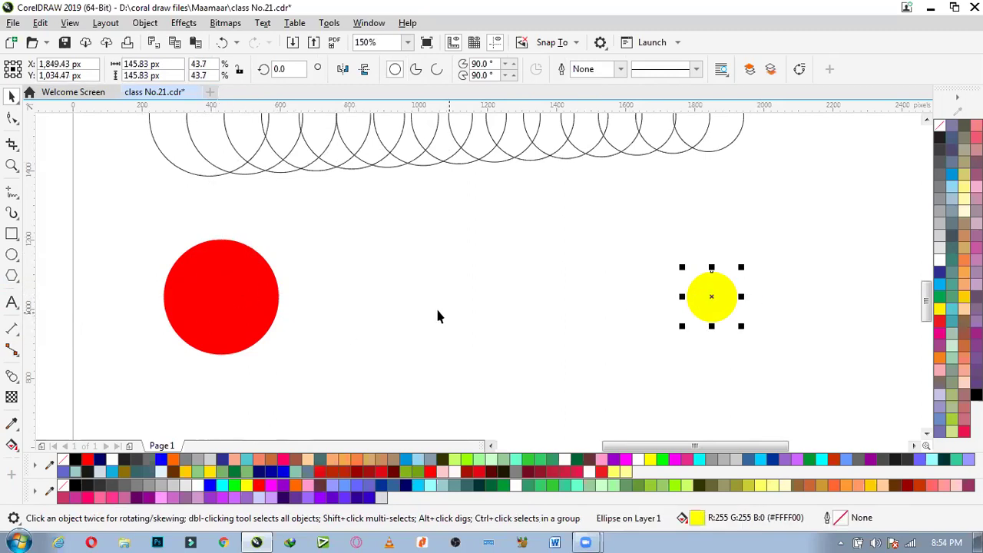
Step: Blend the large red circle into the small yellow circle with the Blend tool
click(282, 307)
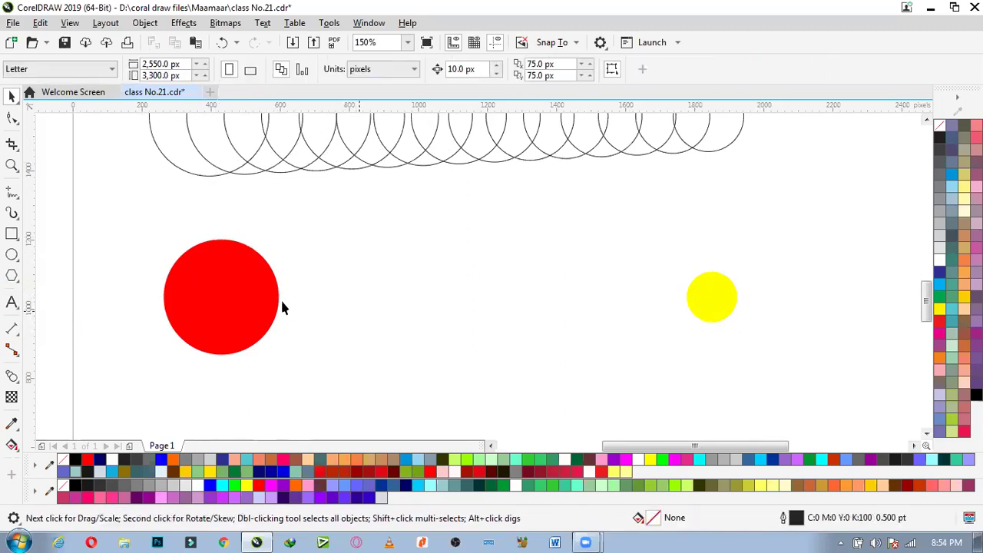
click(12, 376)
drag(220, 298, 711, 300)
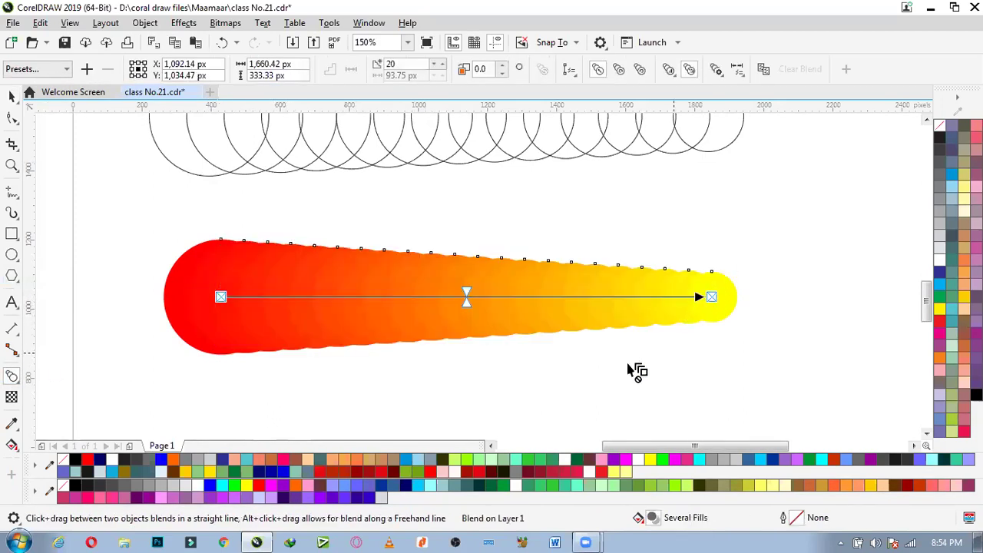
click(651, 360)
click(291, 314)
key(space)
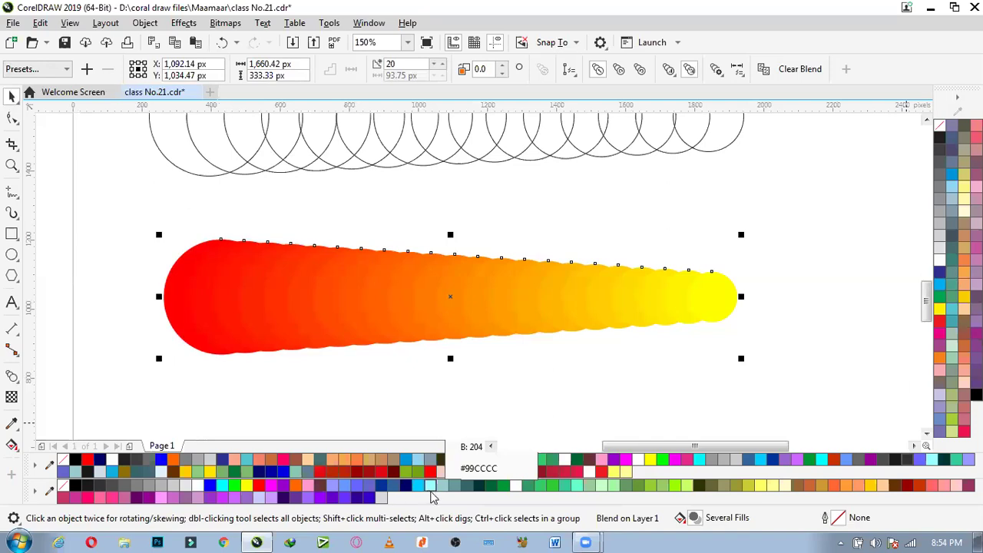
click(387, 403)
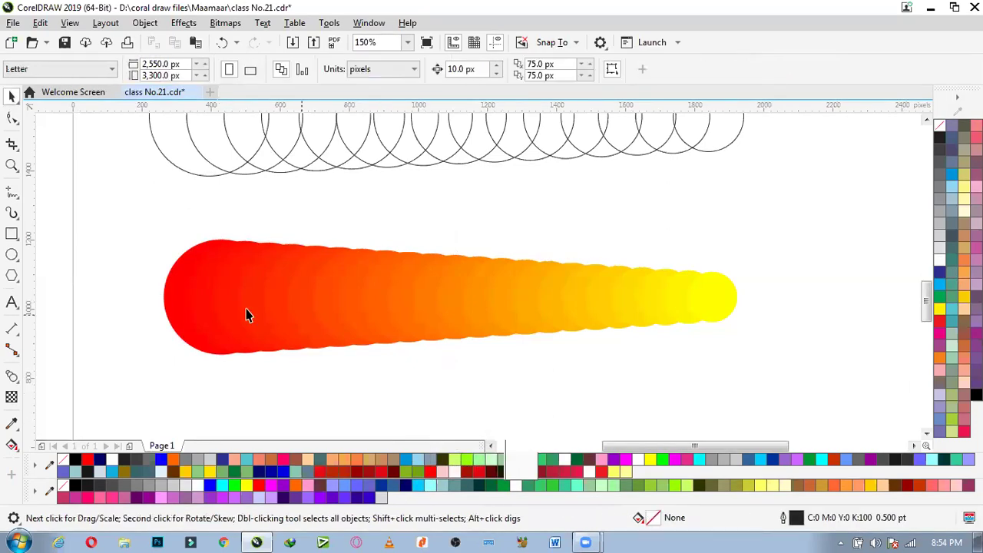
Step: Try the Straight 8 Step and Straight 10 Step presets on the red-to-yellow blend
click(245, 305)
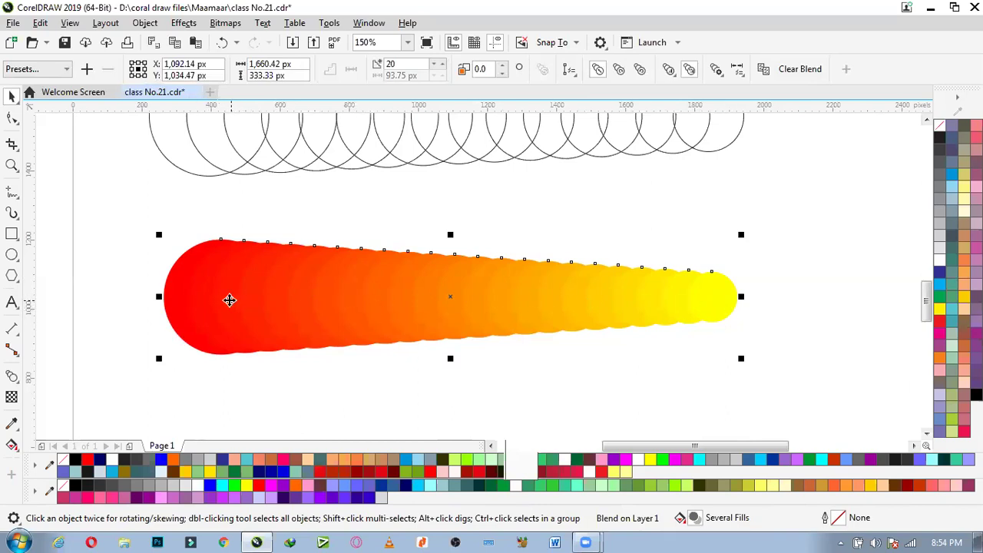
scroll(439, 268, up, 2)
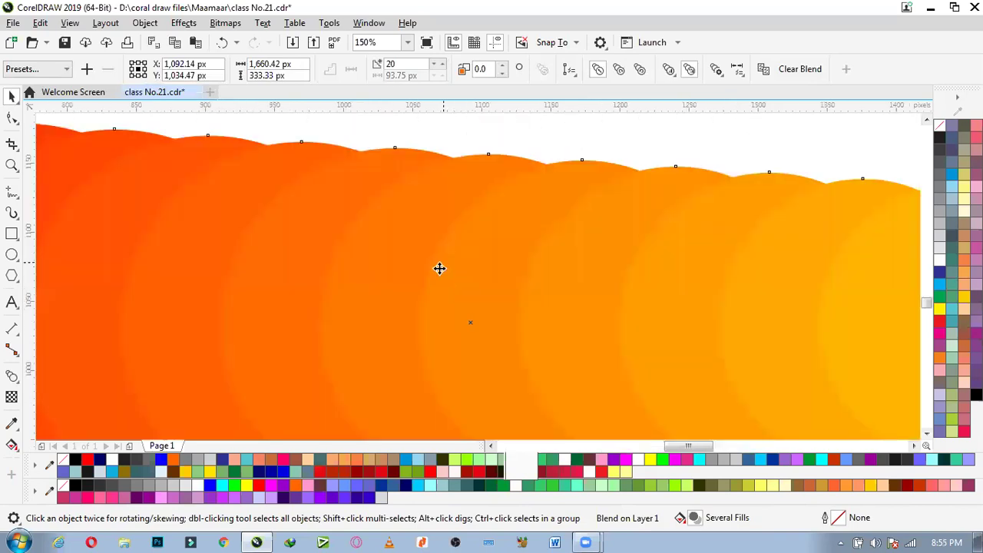
scroll(439, 268, down, 1)
scroll(515, 275, down, 1)
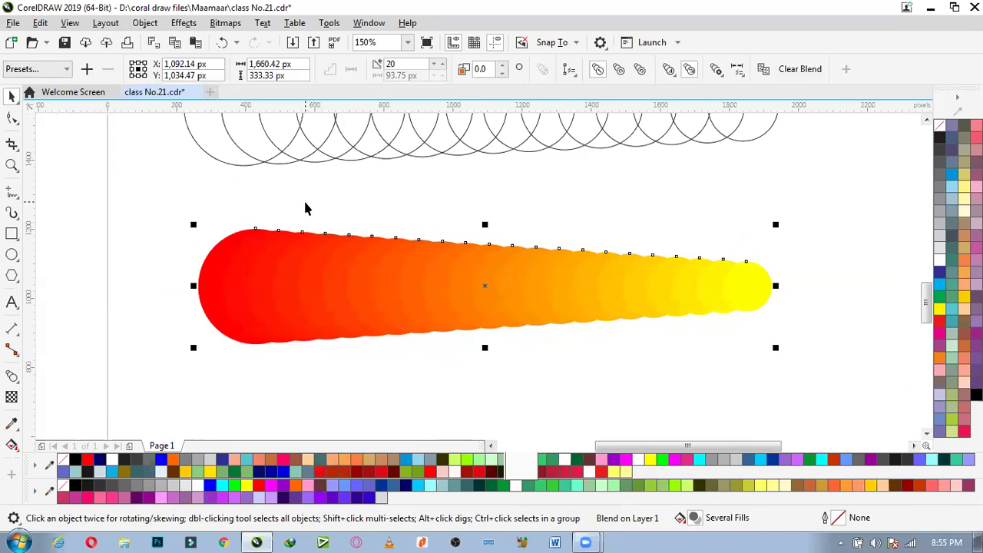
click(65, 70)
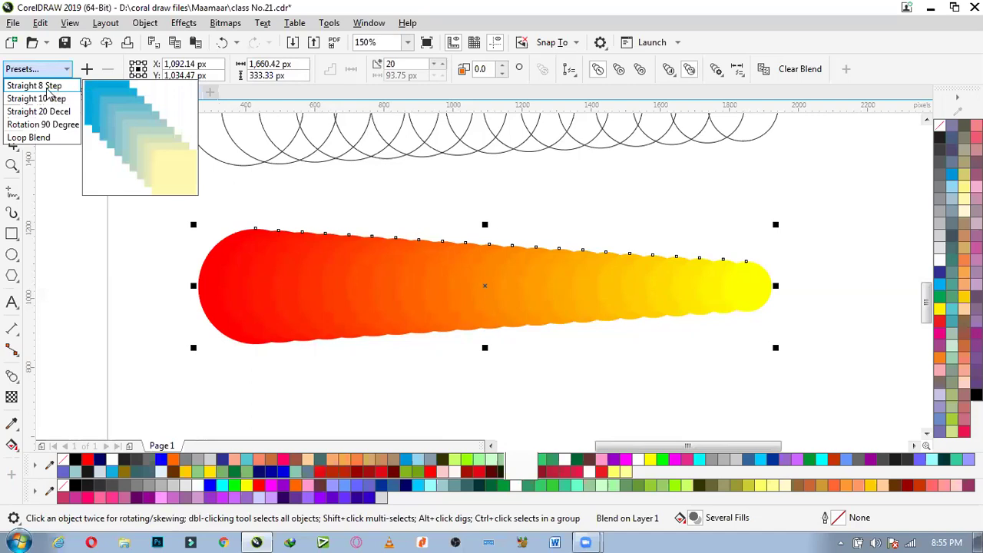
click(46, 87)
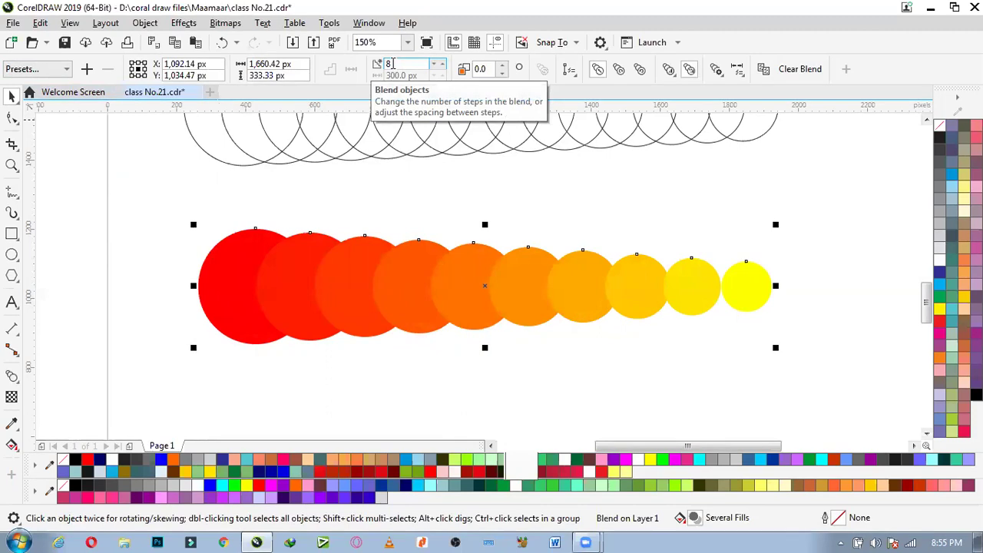
click(55, 70)
click(57, 100)
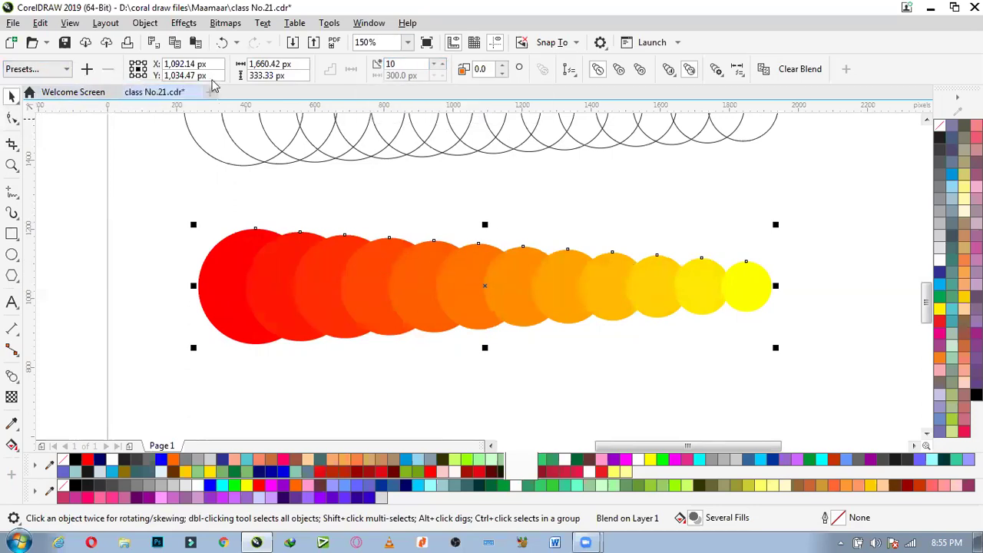
Step: Try the Straight 20 Decel and Rotation 90 Degree presets on the red-to-yellow blend
click(67, 69)
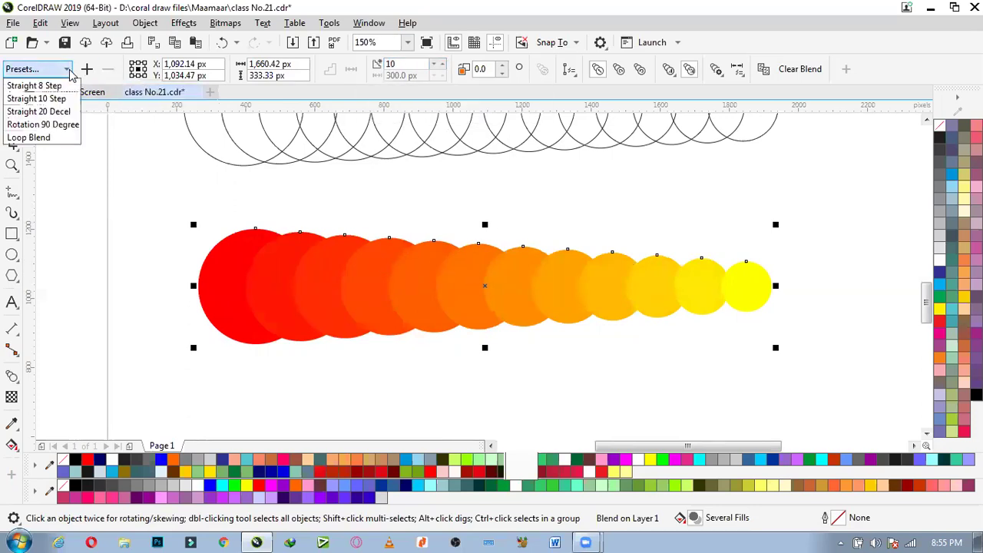
click(38, 111)
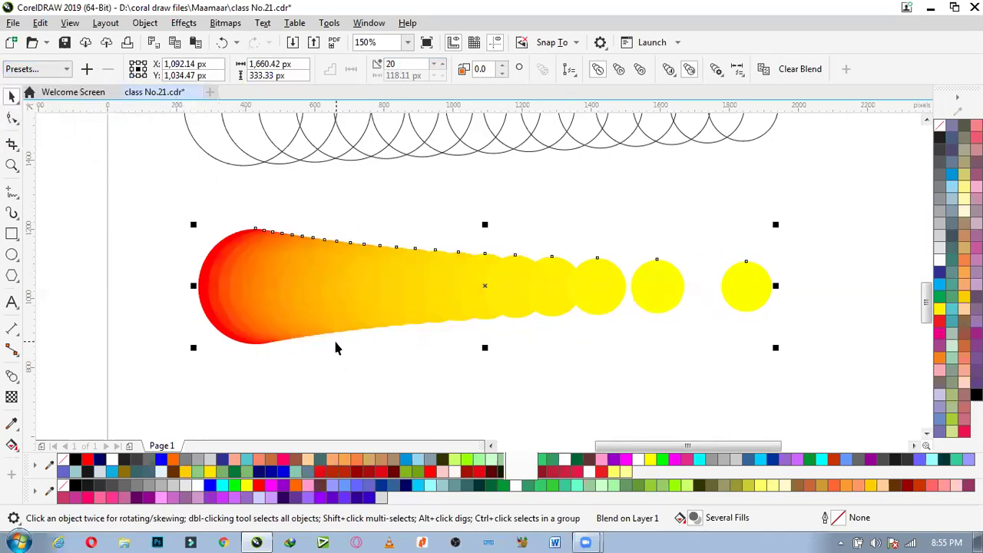
click(37, 69)
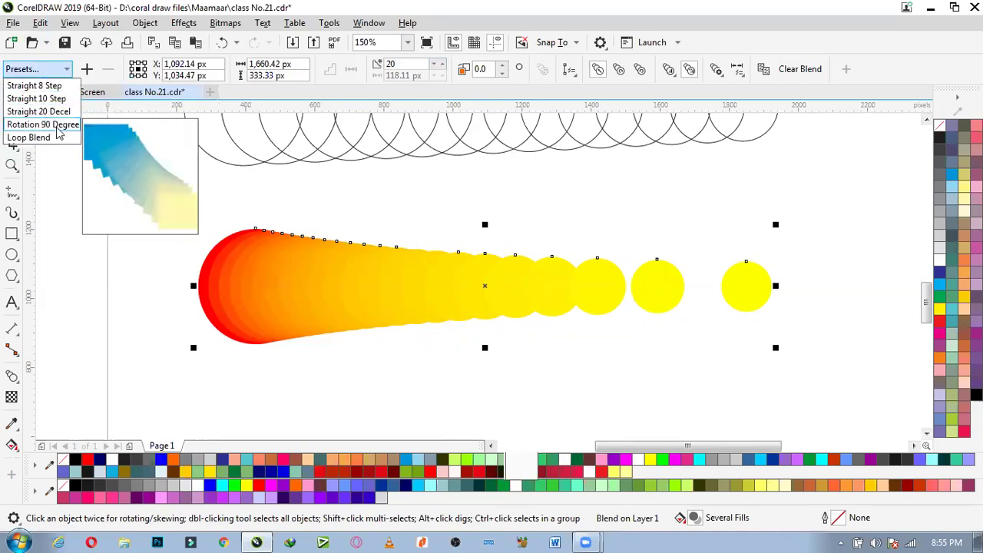
click(58, 127)
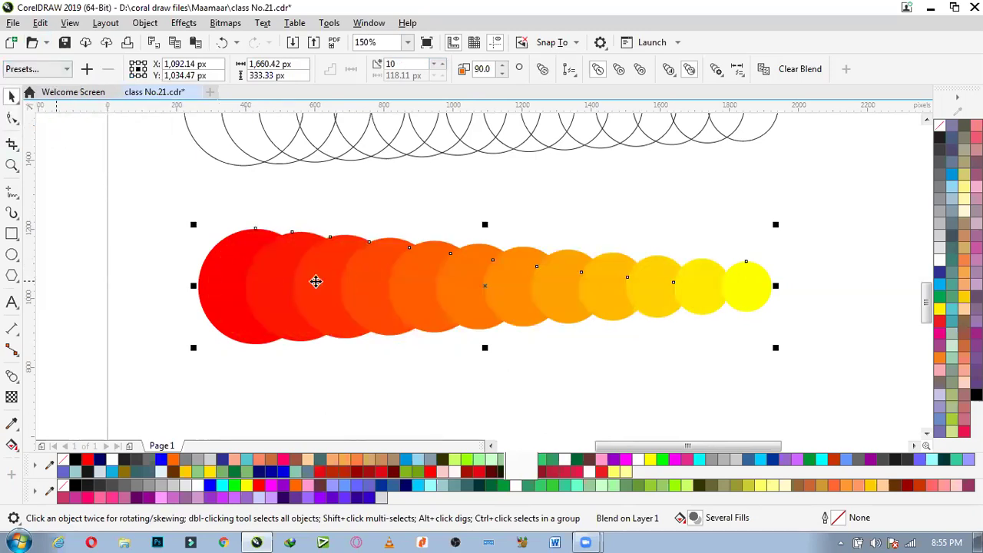
Step: Apply the Loop Blend preset to the red-to-yellow blend
click(61, 70)
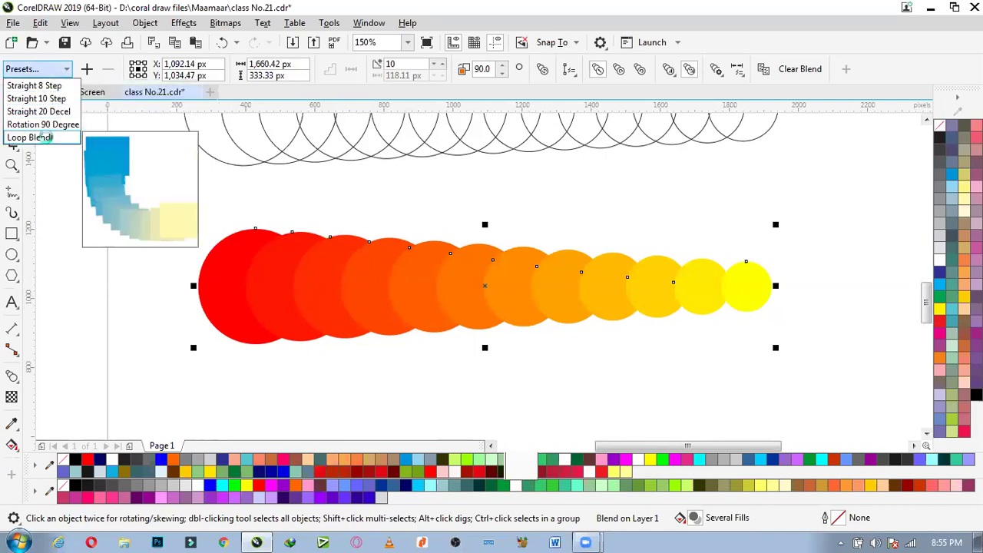
click(48, 138)
scroll(391, 285, down, 2)
scroll(398, 317, up, 2)
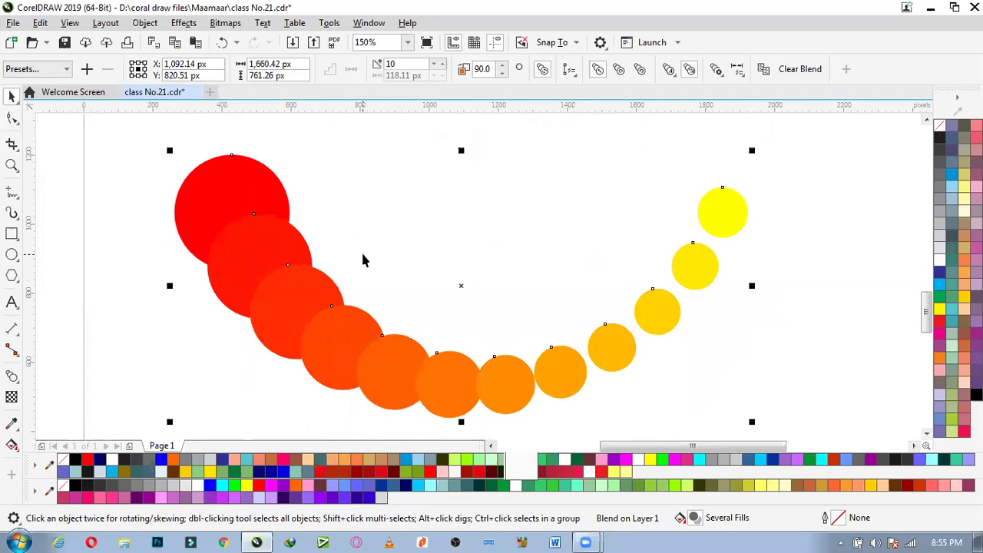
click(65, 69)
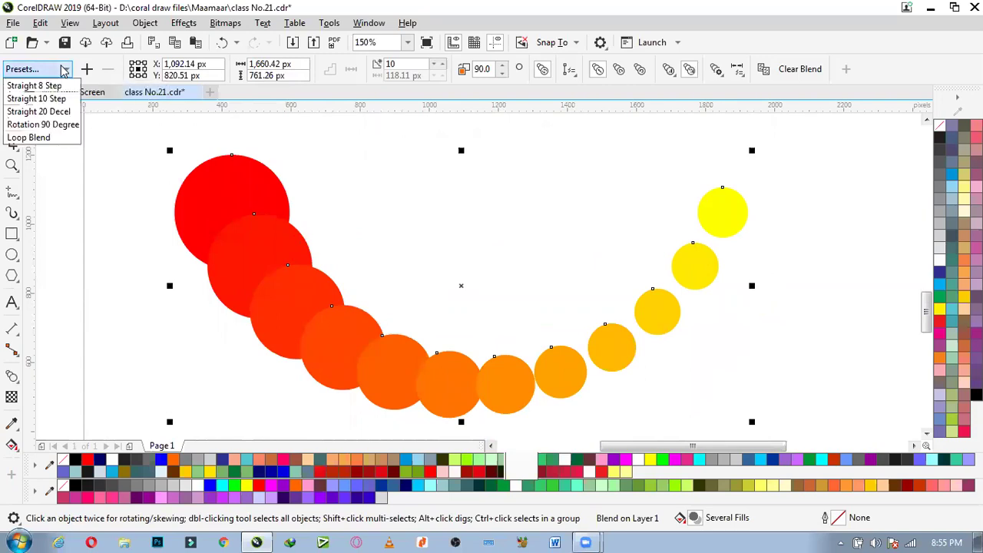
click(64, 69)
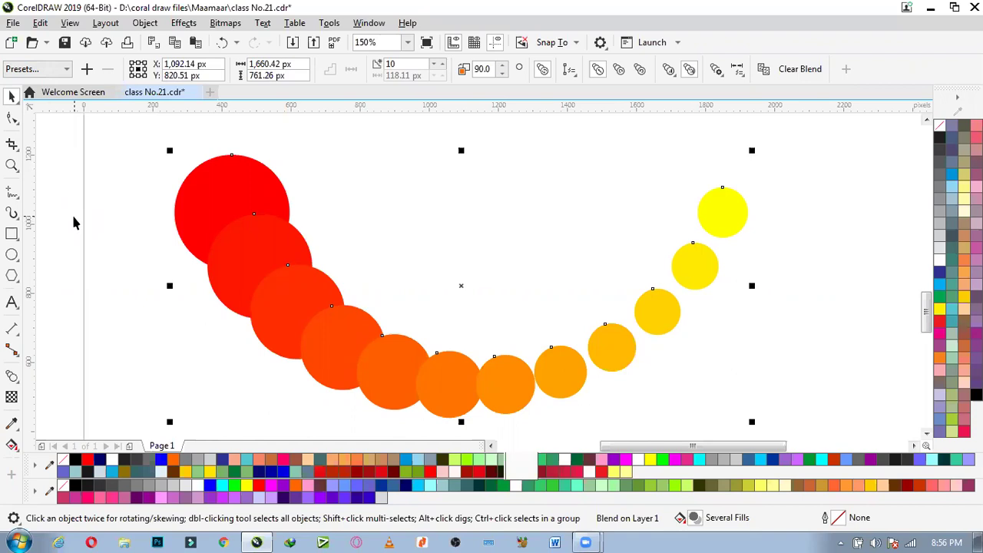
Step: Increase the looped blend's number of steps to 28
scroll(115, 217, down, 1)
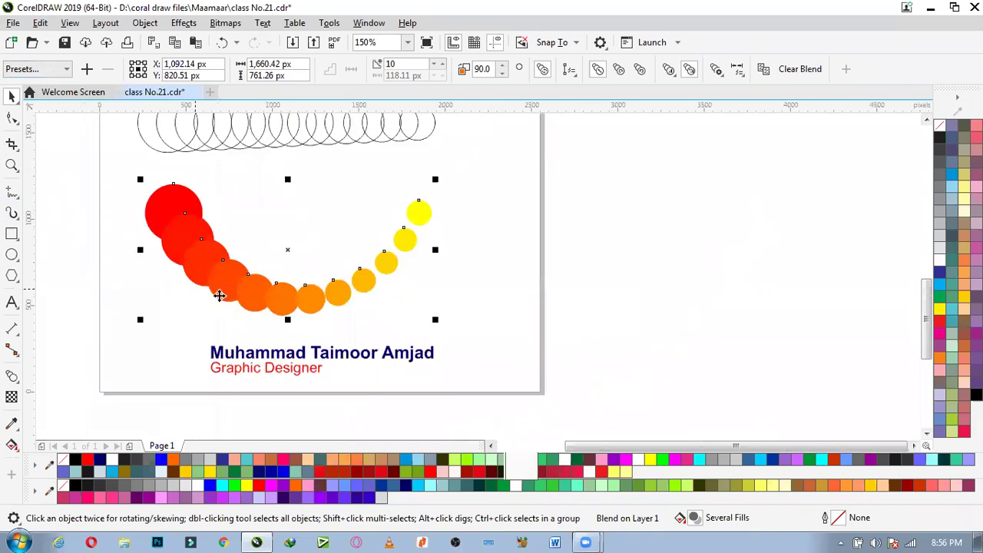
scroll(211, 228, up, 1)
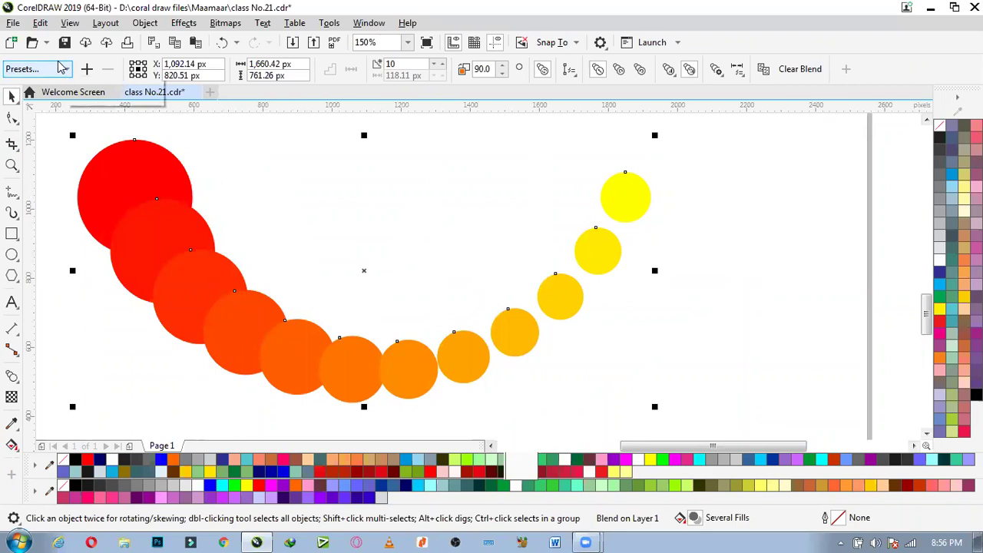
click(443, 64)
click(442, 64)
click(442, 65)
click(442, 65)
click(443, 64)
click(443, 64)
click(443, 65)
click(443, 64)
click(443, 64)
click(443, 64)
click(443, 65)
click(443, 64)
click(443, 65)
click(443, 65)
click(443, 64)
click(443, 65)
click(444, 64)
click(443, 64)
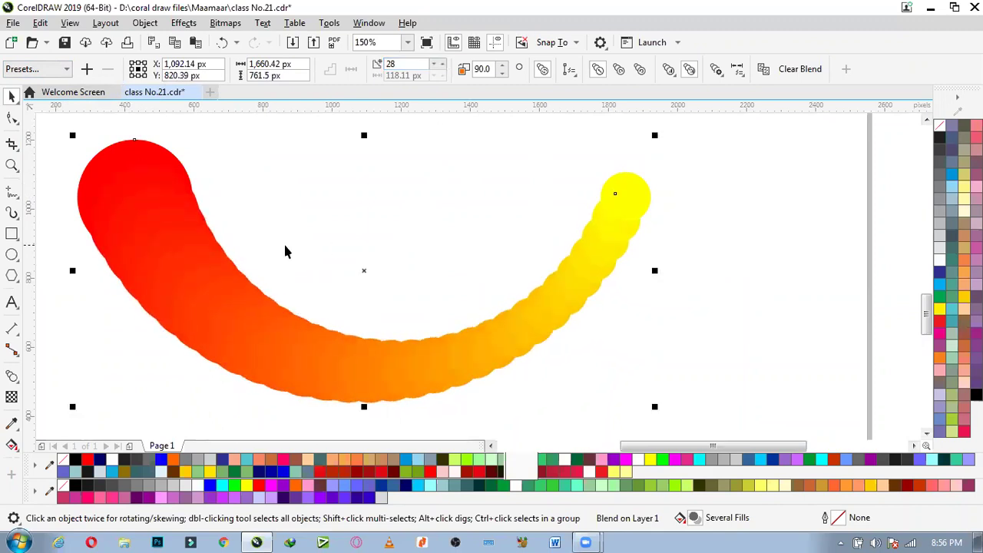
Step: Apply a horizontal fountain fill from the large circle to the small one and add green and red colour nodes along it
key(g)
drag(129, 184, 630, 187)
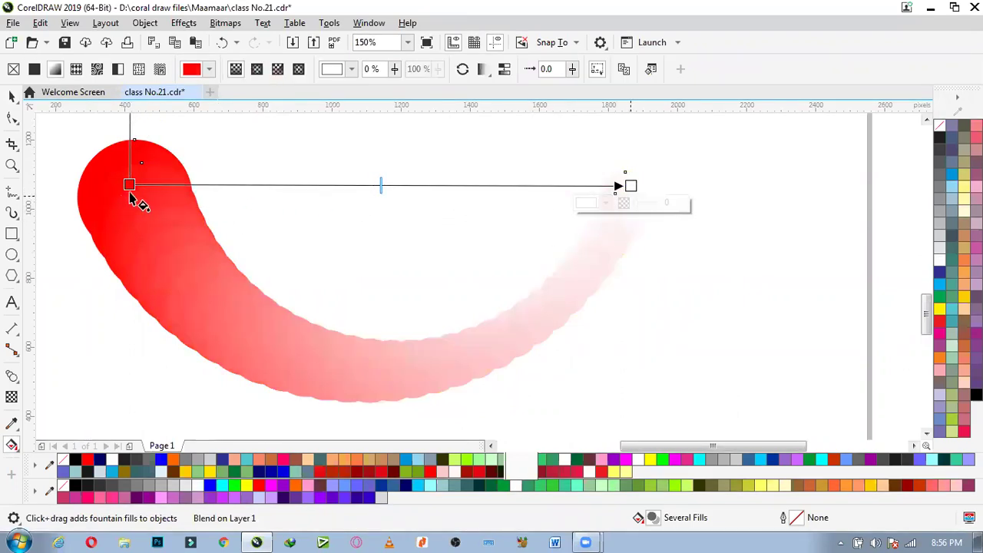
drag(238, 485, 254, 185)
drag(258, 491, 350, 186)
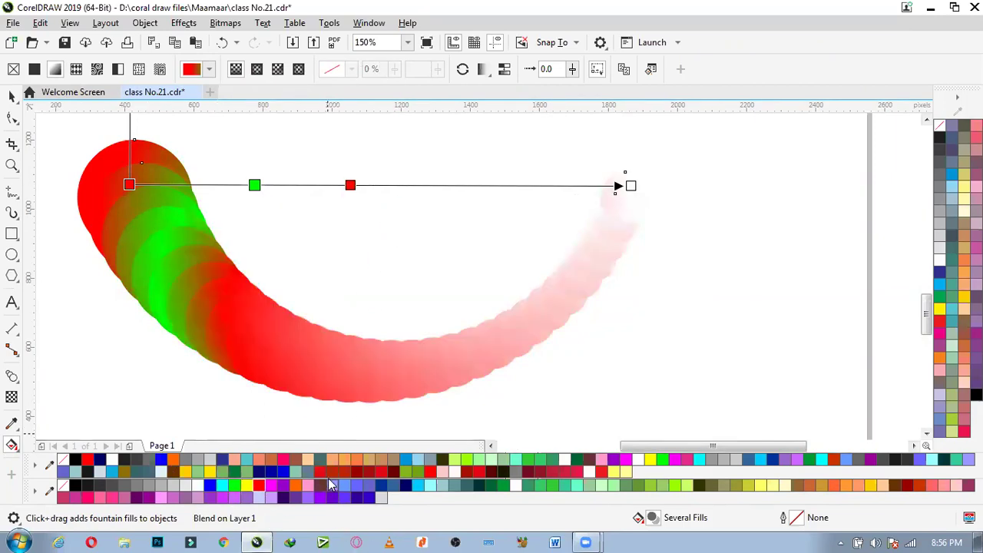
Step: Add orange and light blue nodes to the blend's fountain fill and set its end colour to dark blue
drag(309, 481, 450, 185)
drag(382, 486, 631, 190)
drag(420, 485, 536, 185)
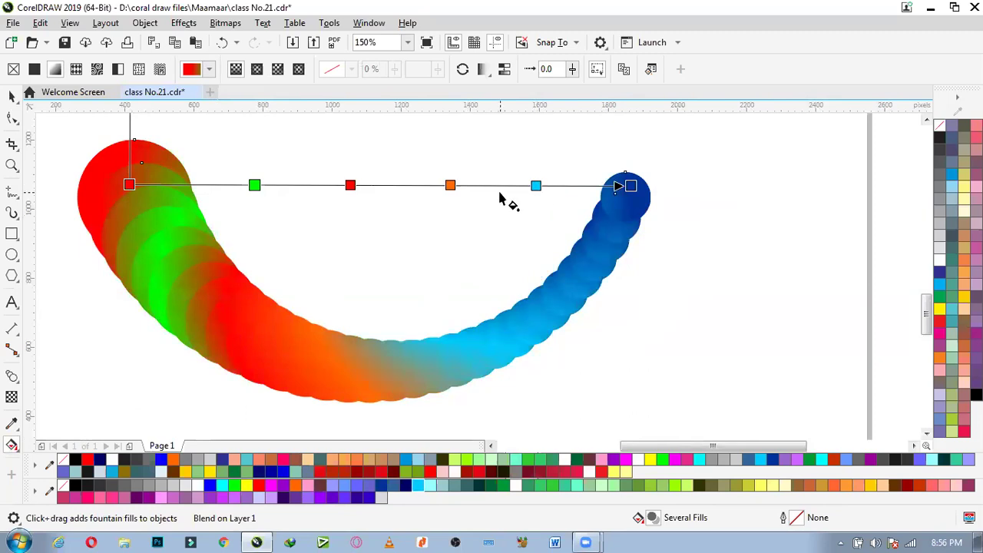
click(712, 281)
key(space)
Step: Examine the multicoloured blend by selecting its large start circle and the whole blend
scroll(446, 244, down, 1)
scroll(357, 266, up, 1)
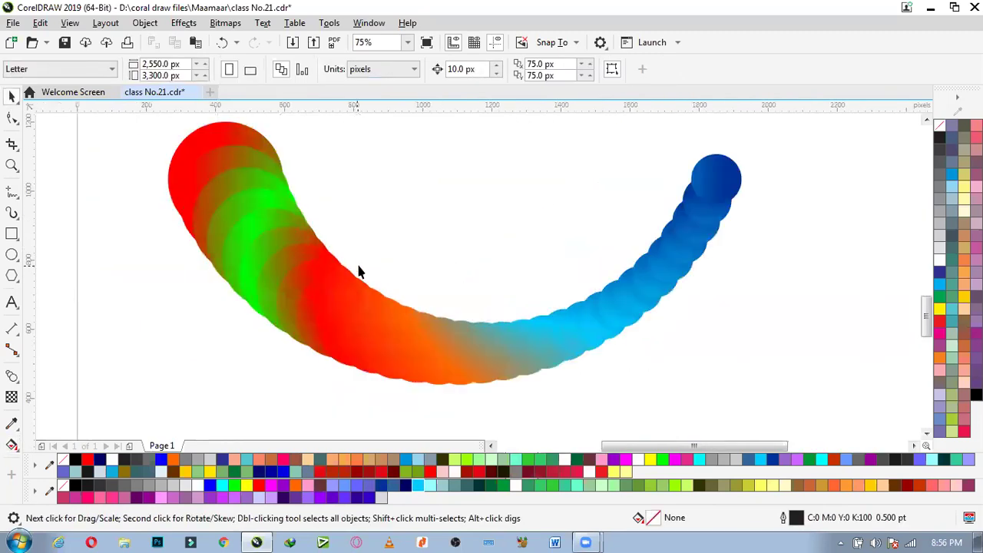
click(224, 199)
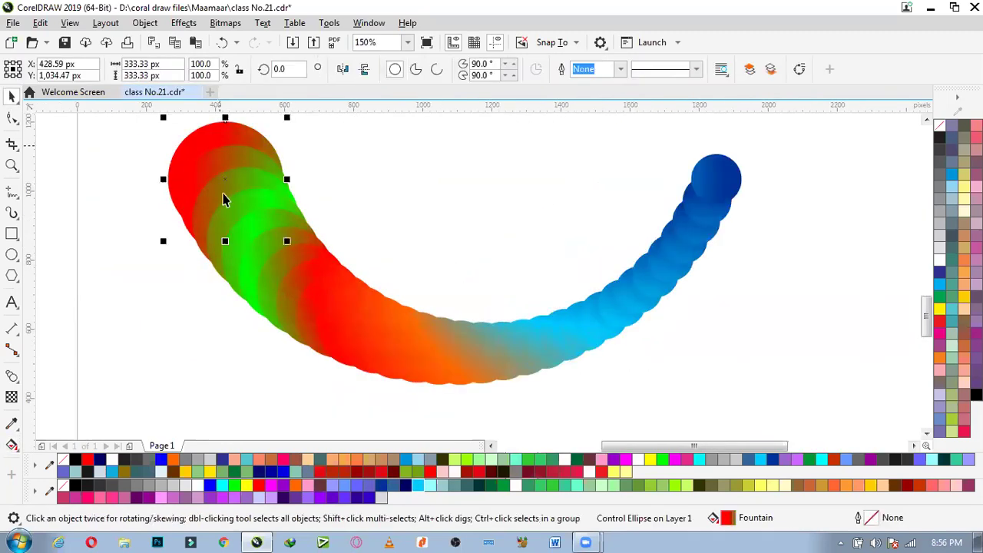
click(298, 234)
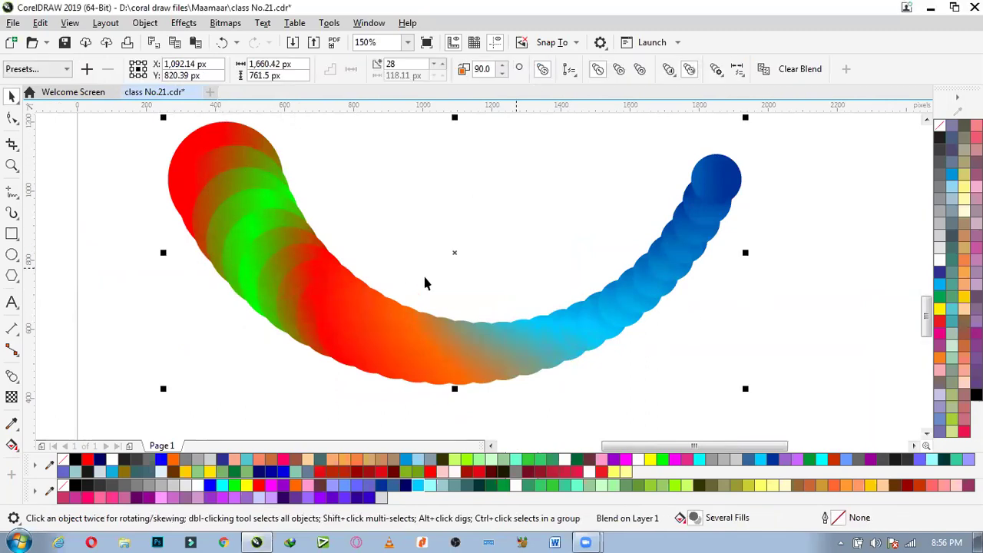
click(727, 186)
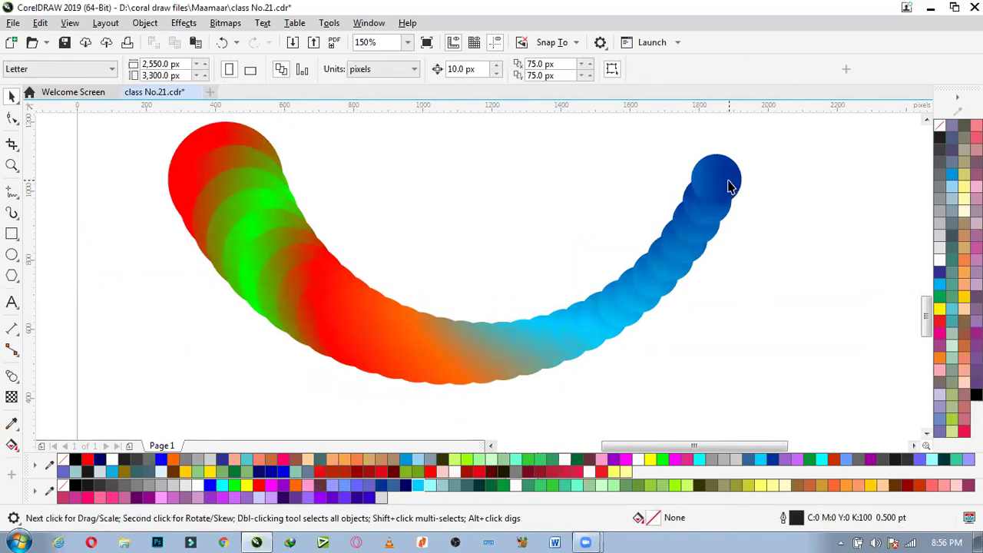
click(197, 190)
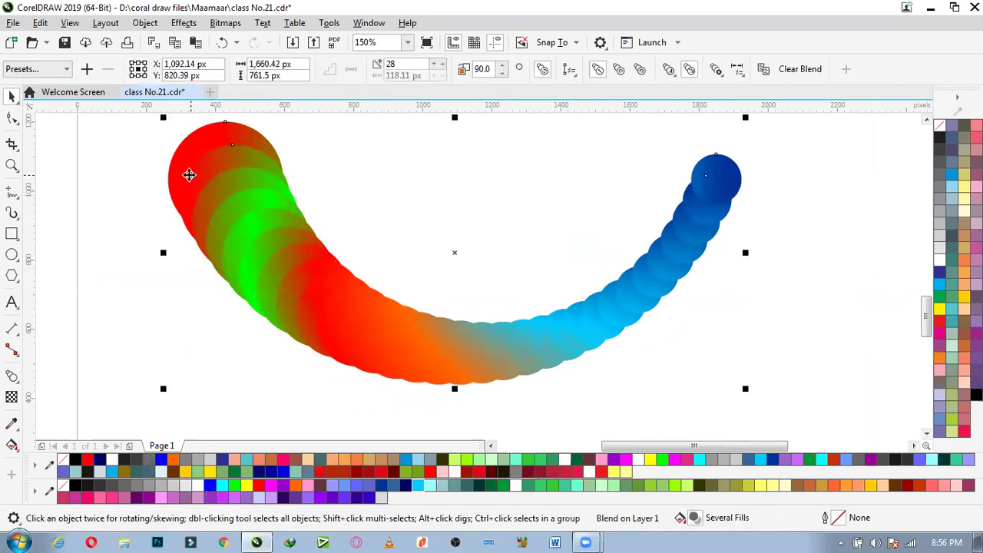
scroll(212, 192, up, 1)
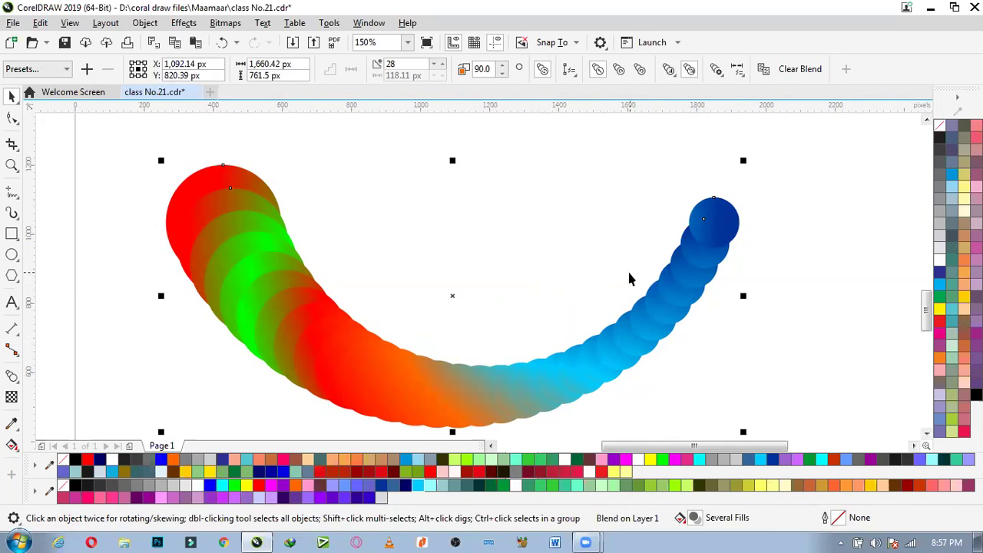
Step: Reapply the Loop Blend preset to the multicoloured blend and set its number of steps to 15
scroll(270, 258, down, 2)
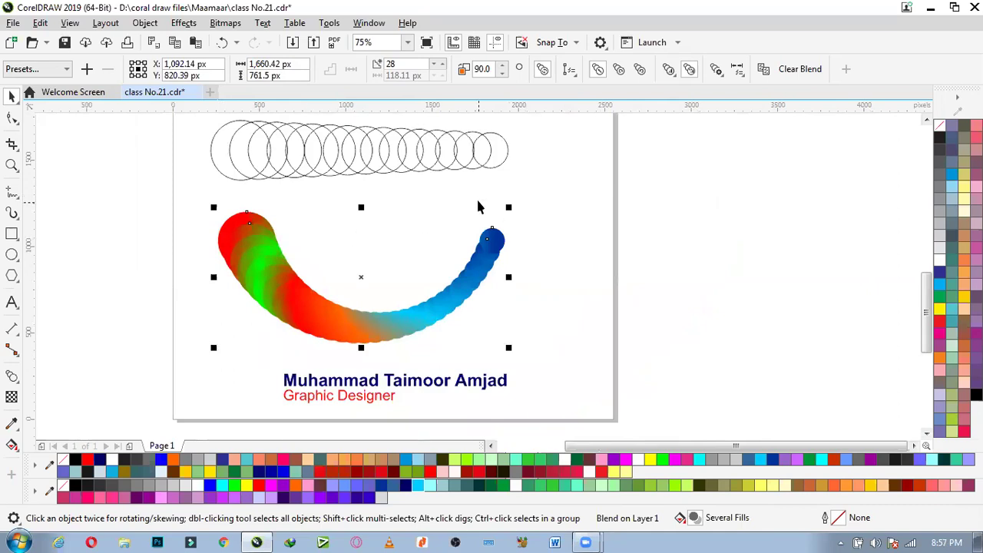
click(436, 69)
click(435, 68)
click(65, 69)
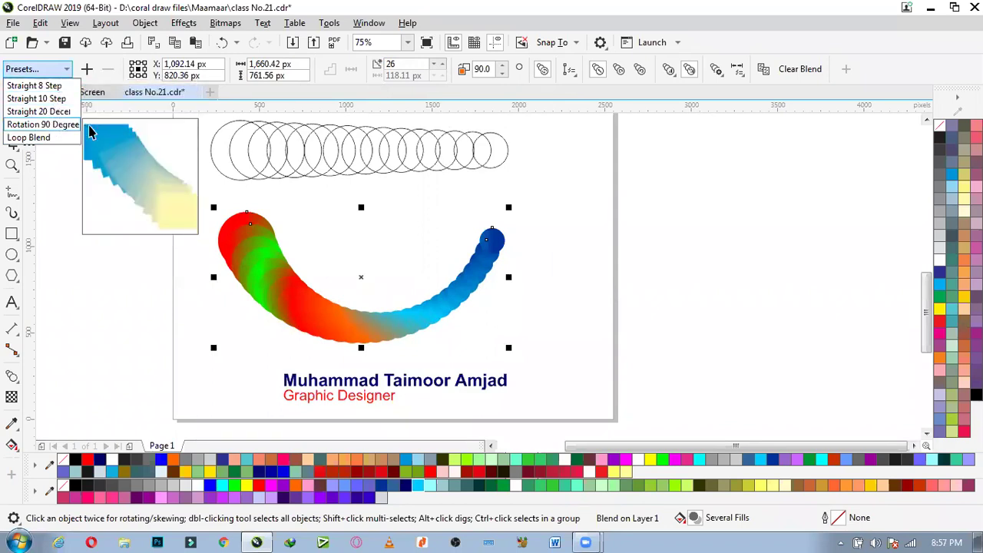
click(36, 142)
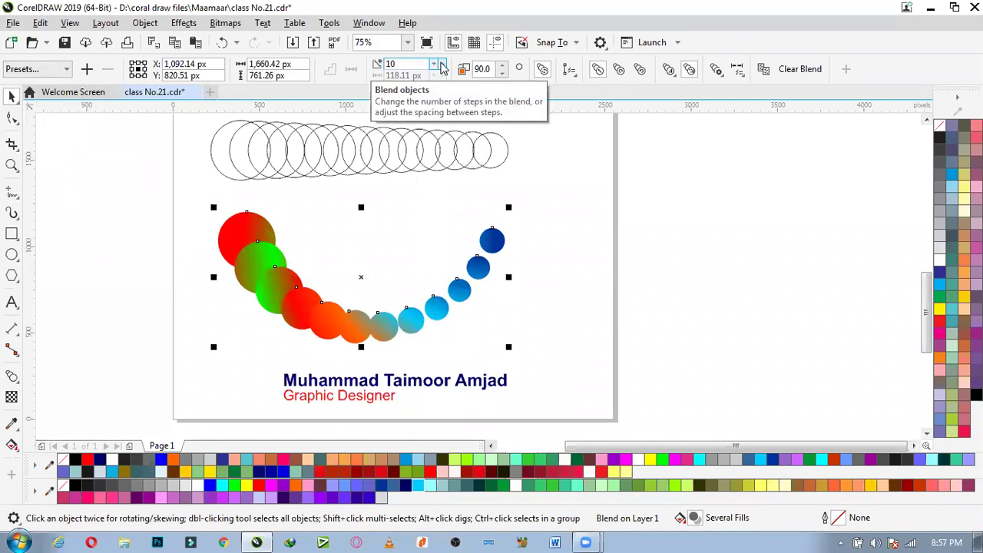
click(435, 68)
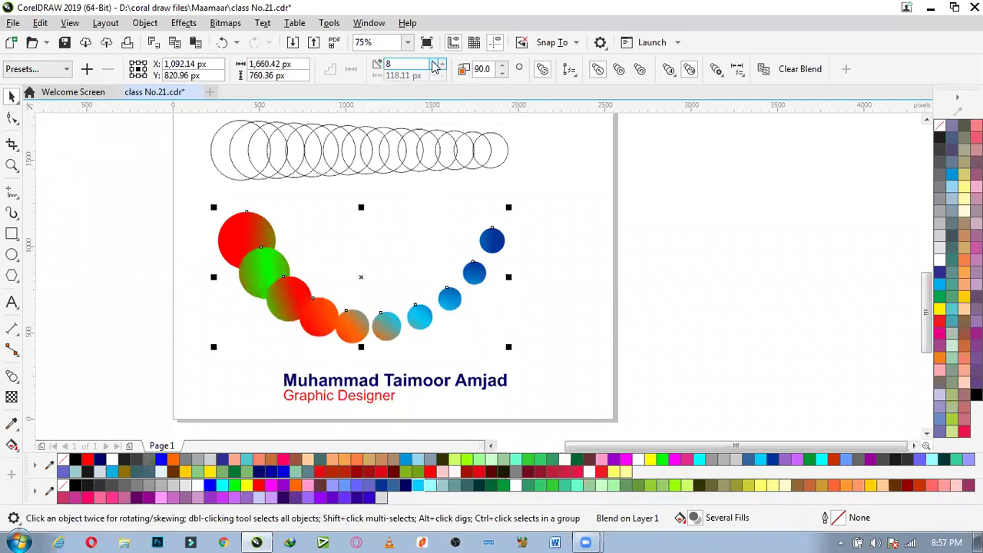
scroll(442, 66, up, 12)
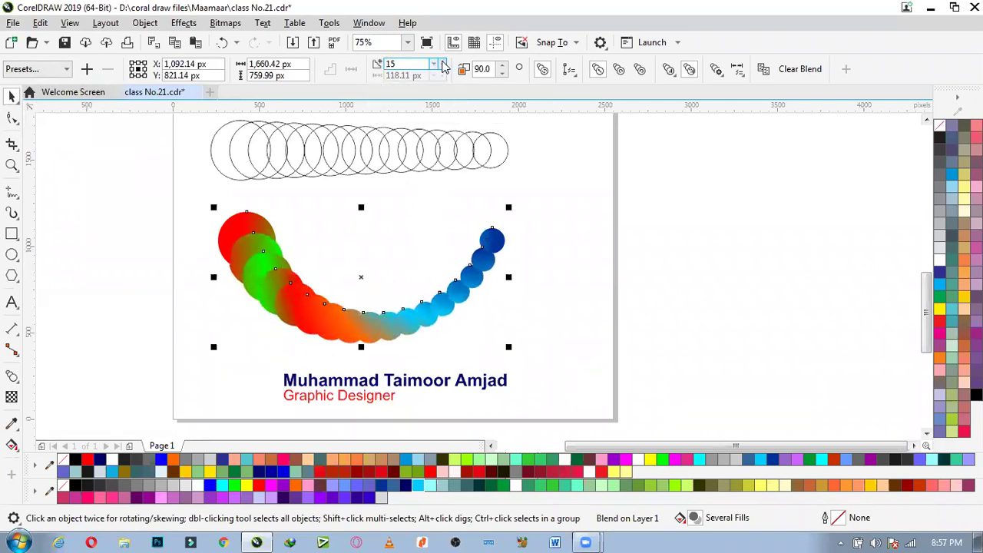
Step: Try 28 steps on the multicoloured loop blend and return the number of steps to 15
scroll(442, 66, up, 7)
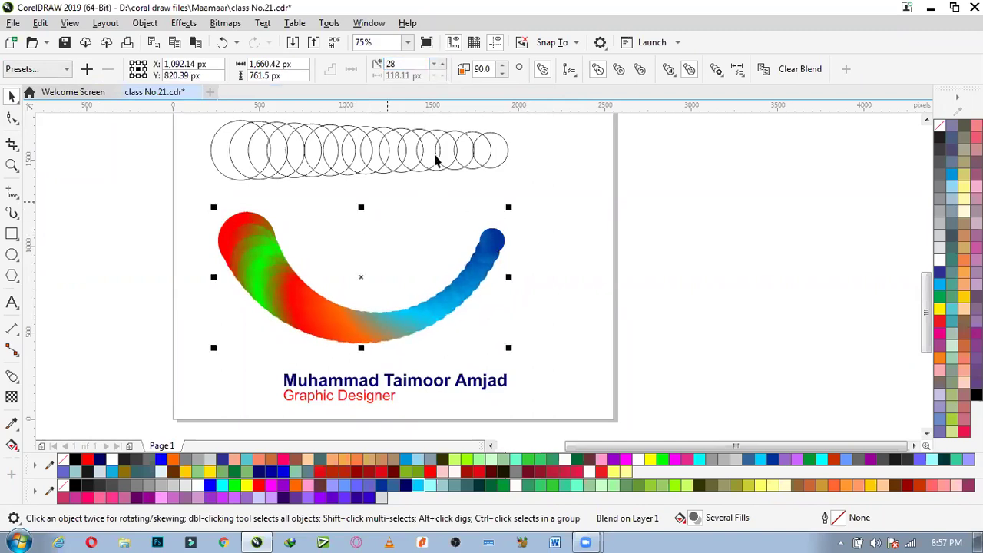
drag(419, 64, 362, 54)
text(15)
key(Return)
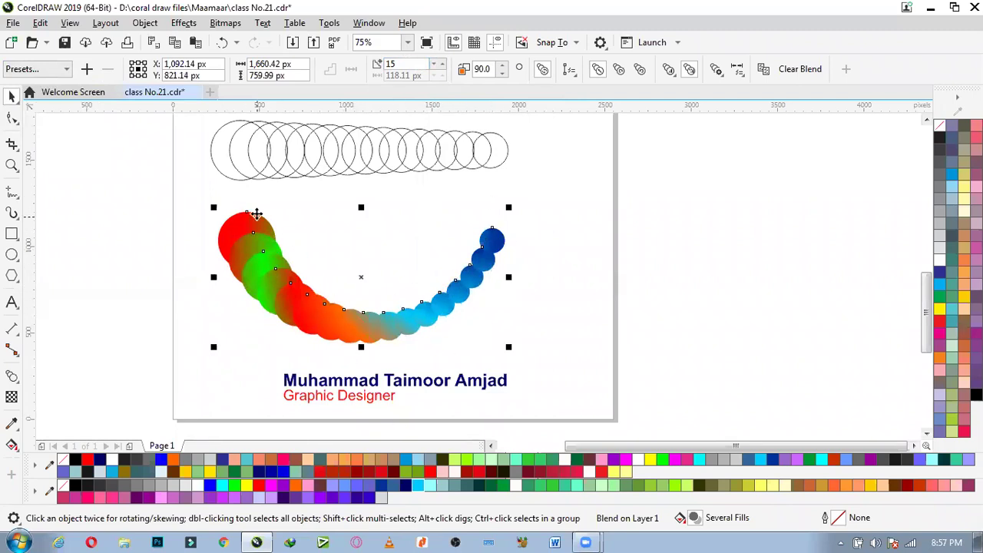
Step: Move the multicoloured loop blend slightly left and up on the page
drag(254, 219, 235, 214)
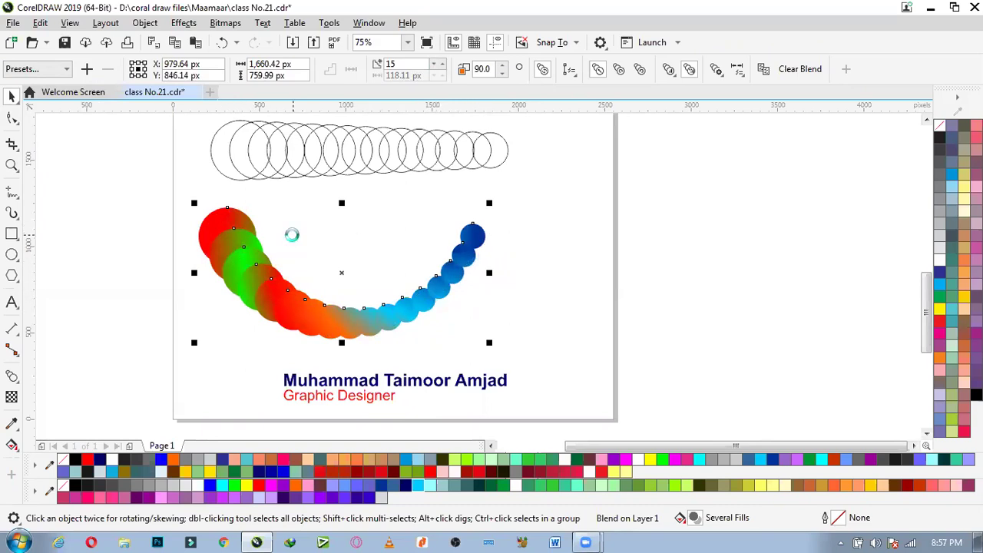
scroll(322, 205, down, 2)
scroll(322, 198, up, 2)
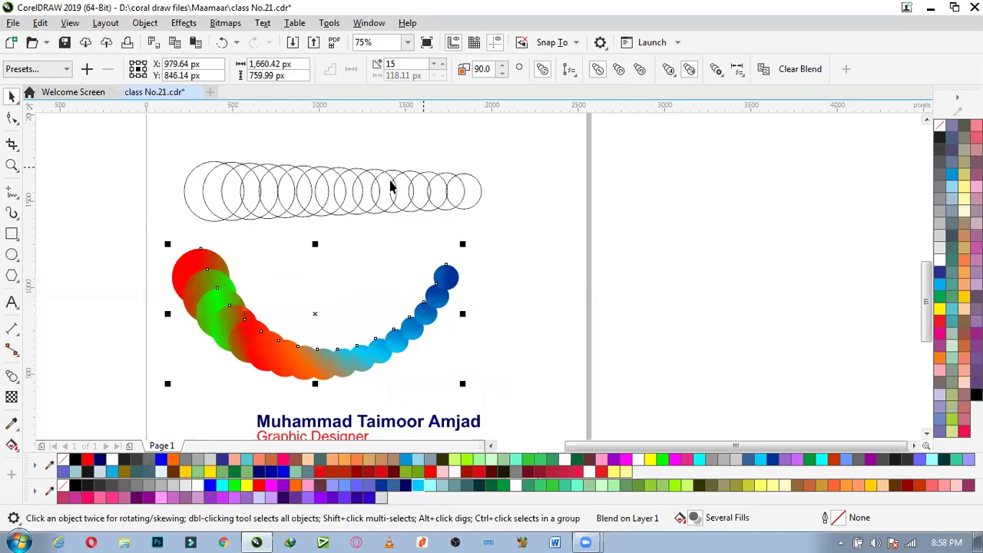
Step: Recolour the whole loop blend solid red and fill its small end circle with yellow
click(246, 485)
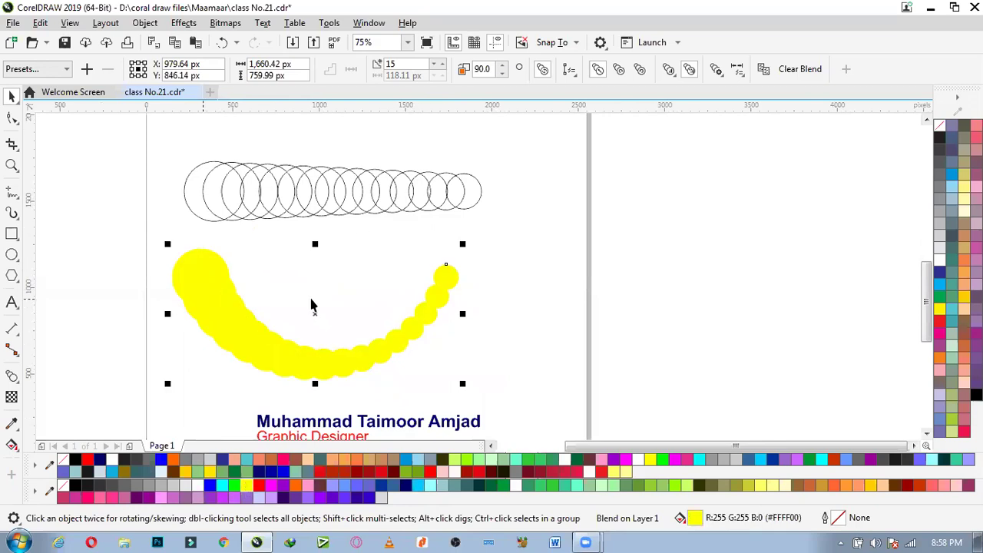
click(260, 485)
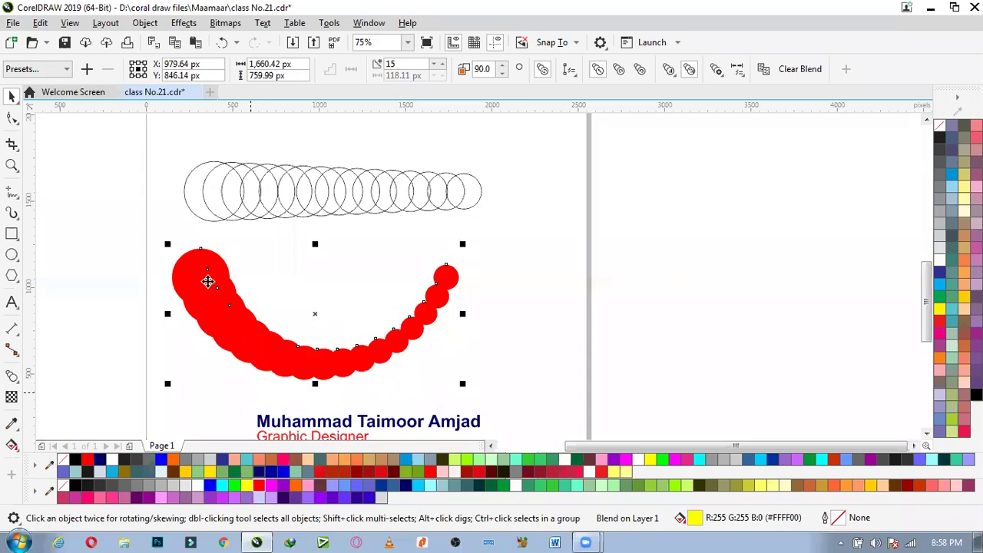
click(444, 279)
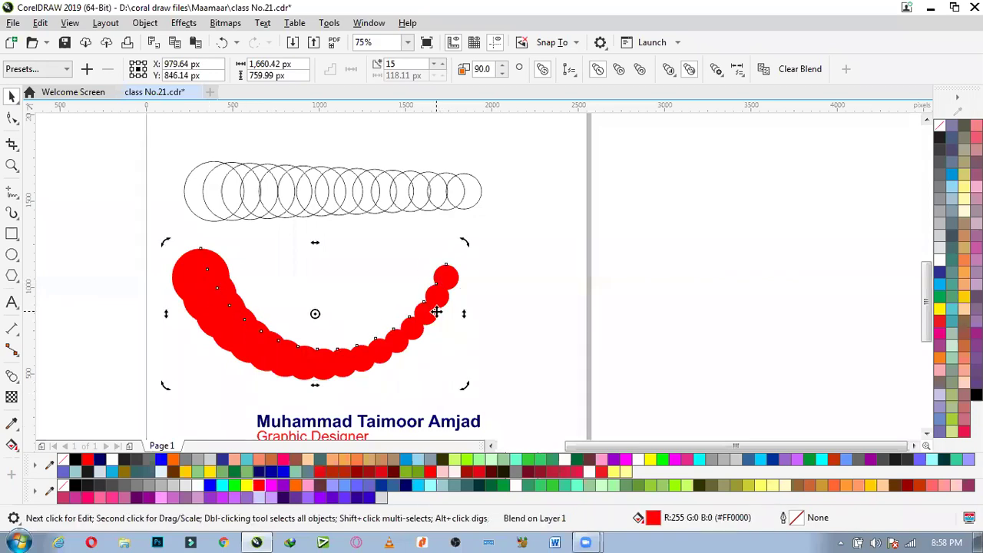
click(502, 298)
click(449, 278)
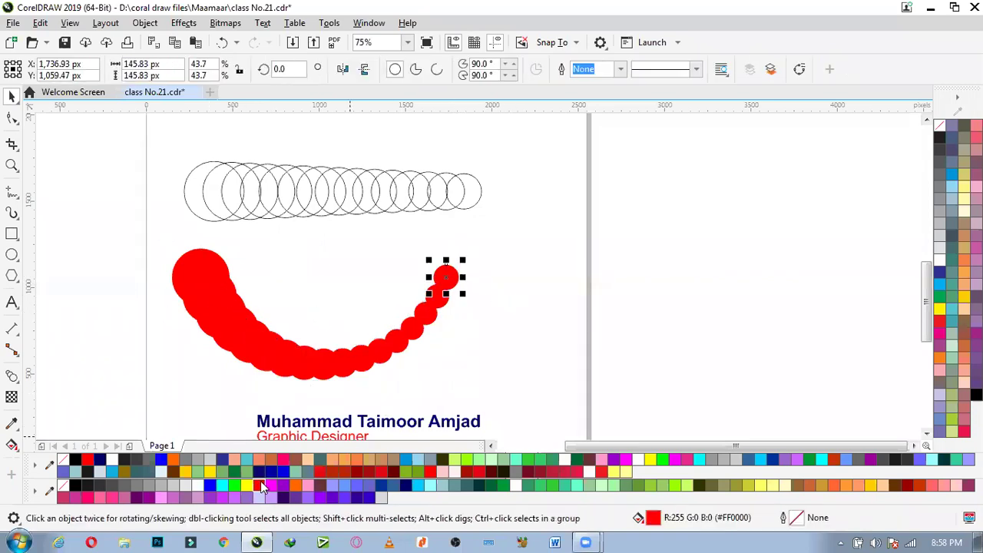
click(246, 485)
click(504, 355)
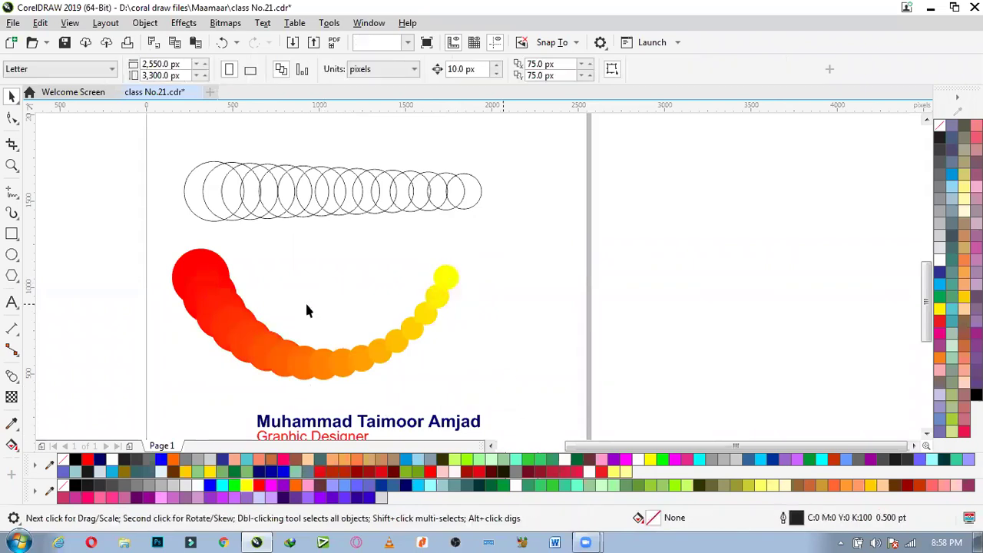
Step: Clear the loop blend so only the red and yellow control circles are left
click(204, 274)
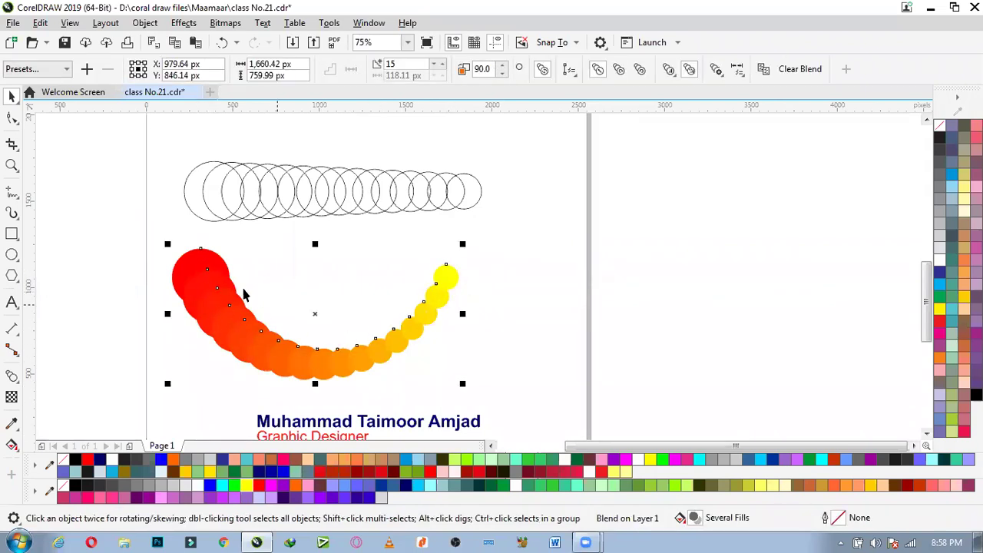
scroll(237, 276, down, 2)
scroll(237, 277, up, 2)
click(591, 144)
click(421, 306)
scroll(613, 76, up, 2)
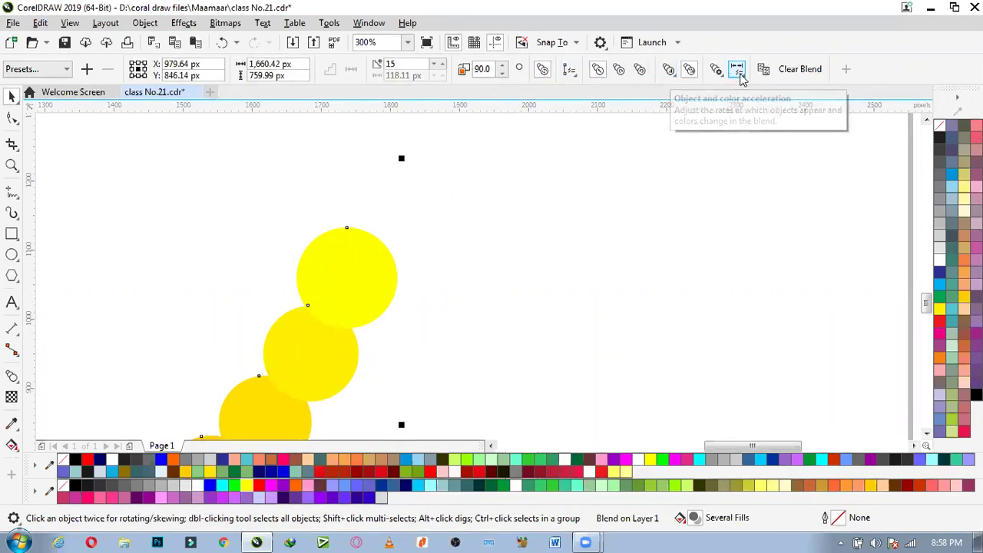
click(799, 69)
scroll(615, 203, down, 2)
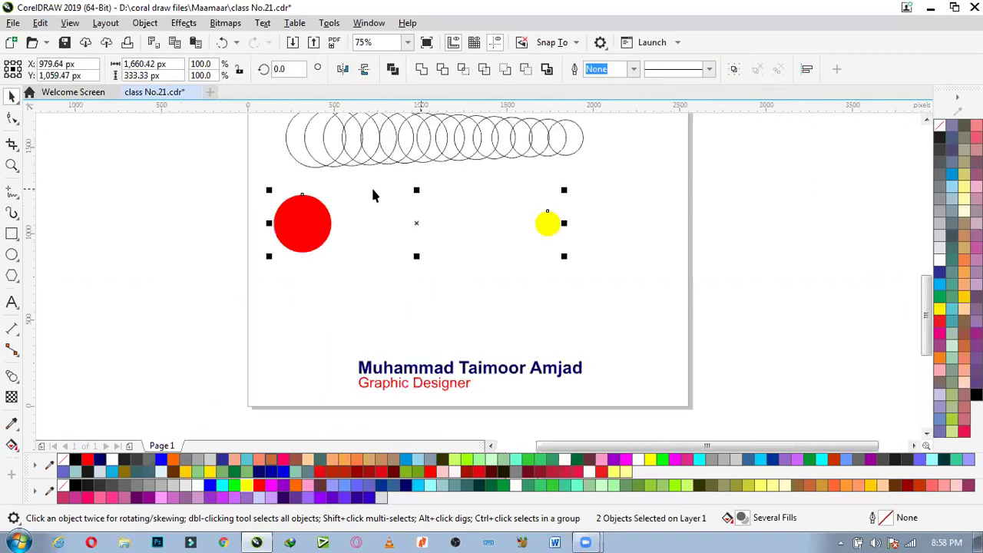
scroll(372, 195, up, 1)
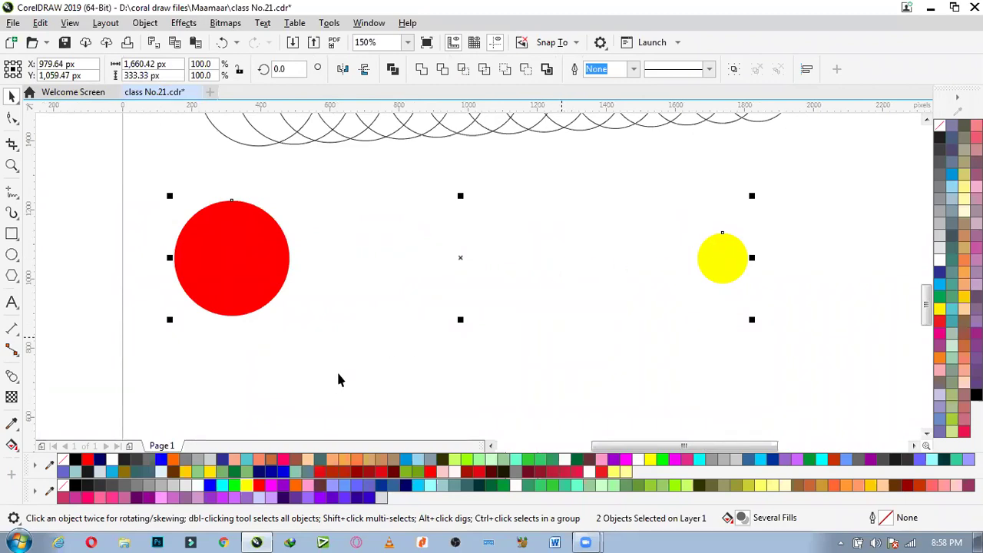
Step: Blend the red circle into the yellow one and move the blend up just beneath the outlined blend
click(11, 375)
drag(230, 257, 730, 294)
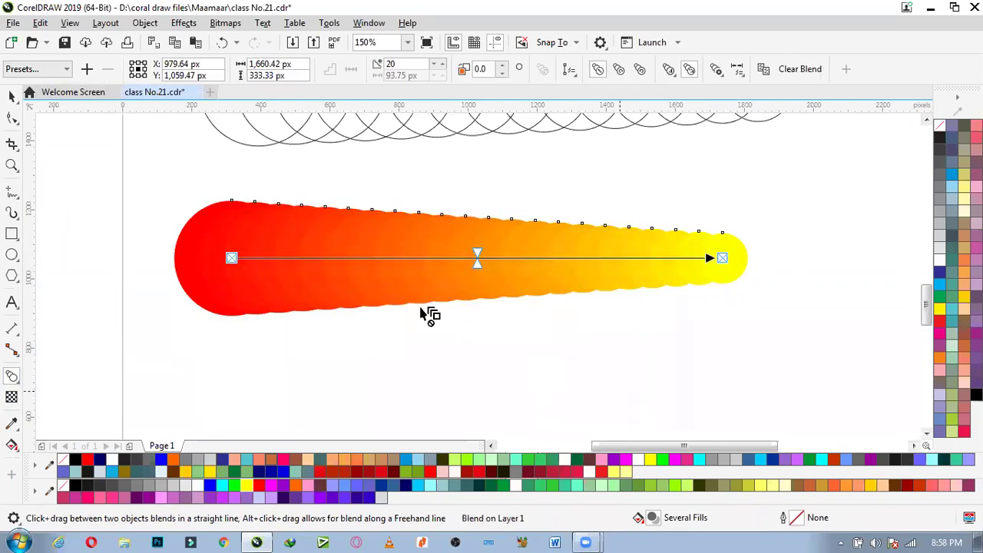
key(space)
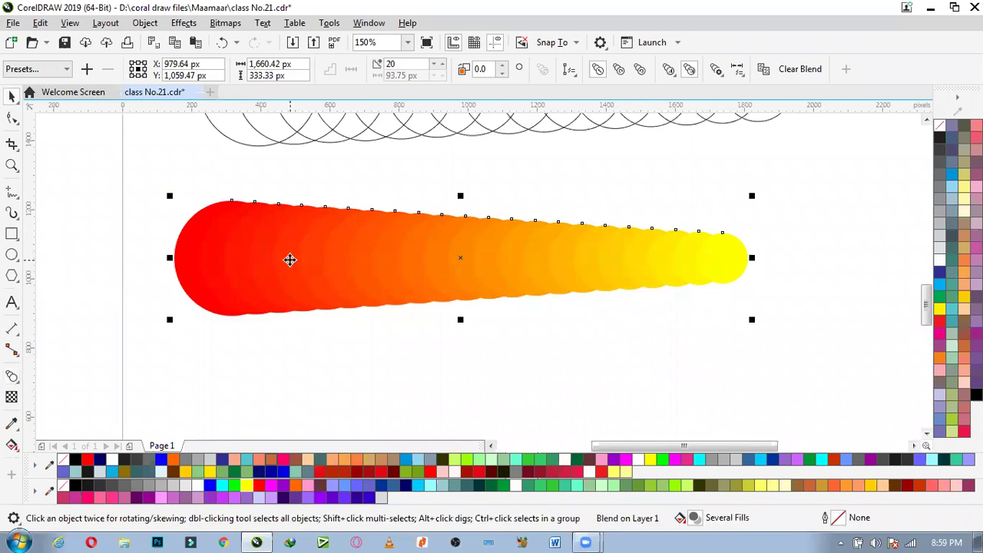
scroll(287, 259, down, 2)
scroll(314, 205, down, 2)
scroll(317, 180, up, 1)
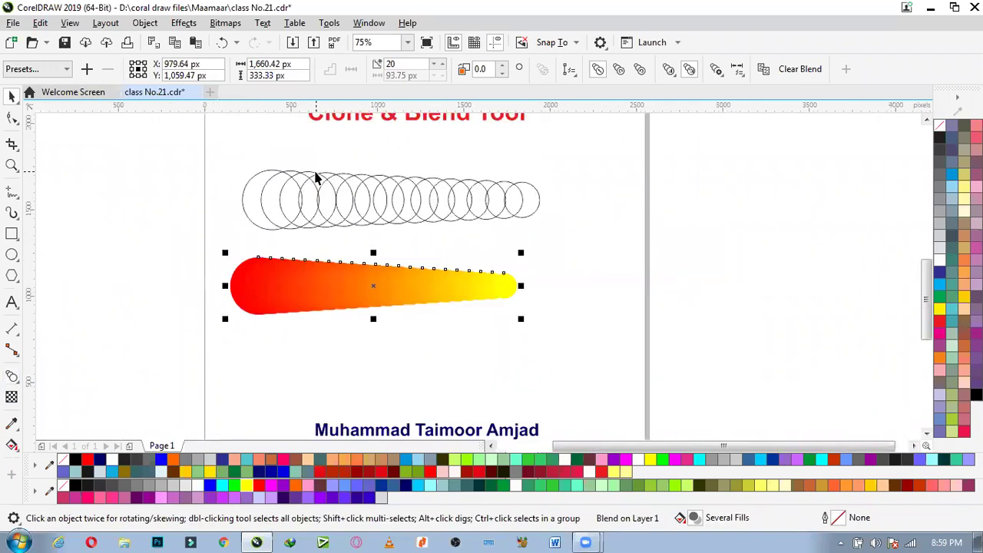
drag(307, 298, 305, 277)
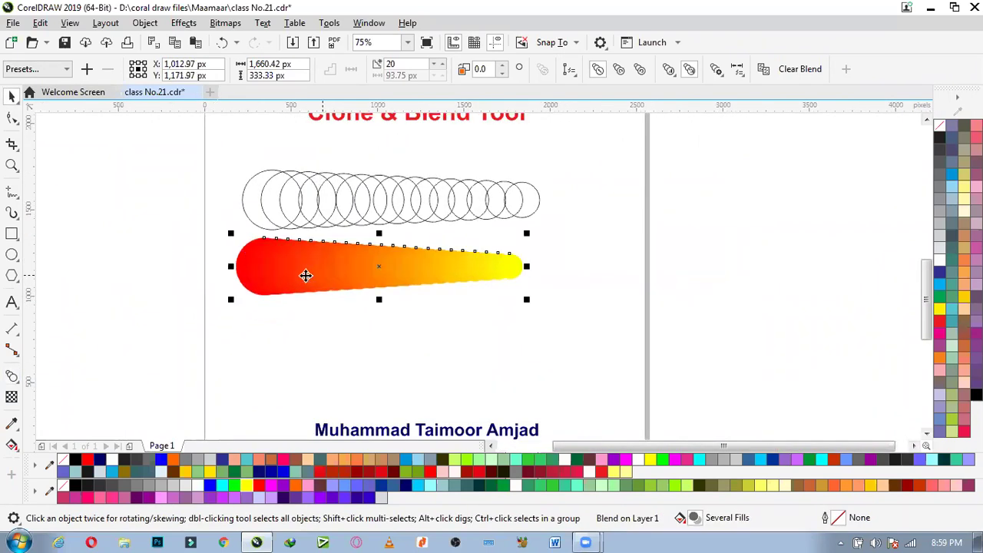
Step: Draw a square about 325 px wide below the red-yellow blend and a circle about 183 px wide to its right
click(12, 234)
drag(246, 313, 292, 370)
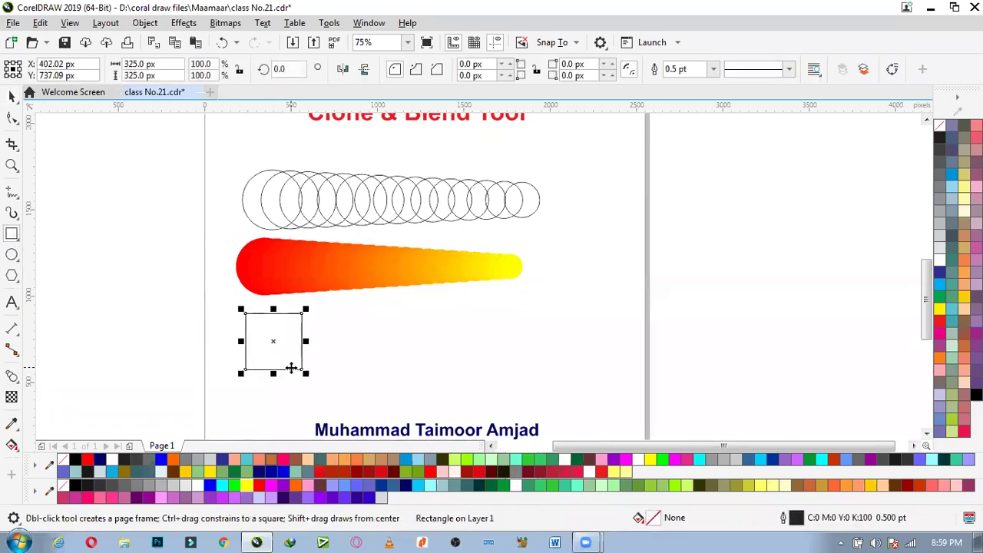
click(11, 255)
drag(461, 321, 524, 342)
key(space)
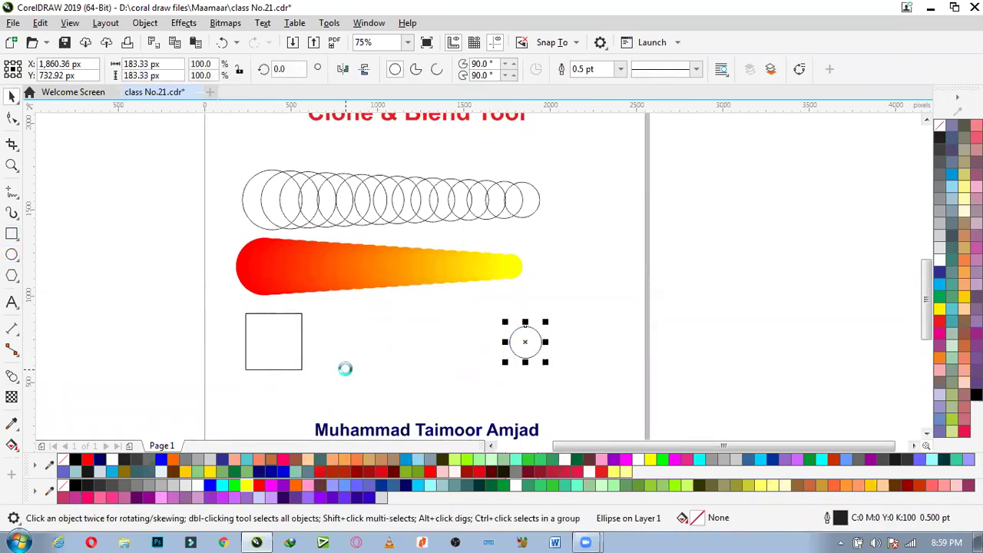
Step: Fill the square with blue and the circle with sea green, and remove both outlines
scroll(345, 368, up, 1)
click(179, 159)
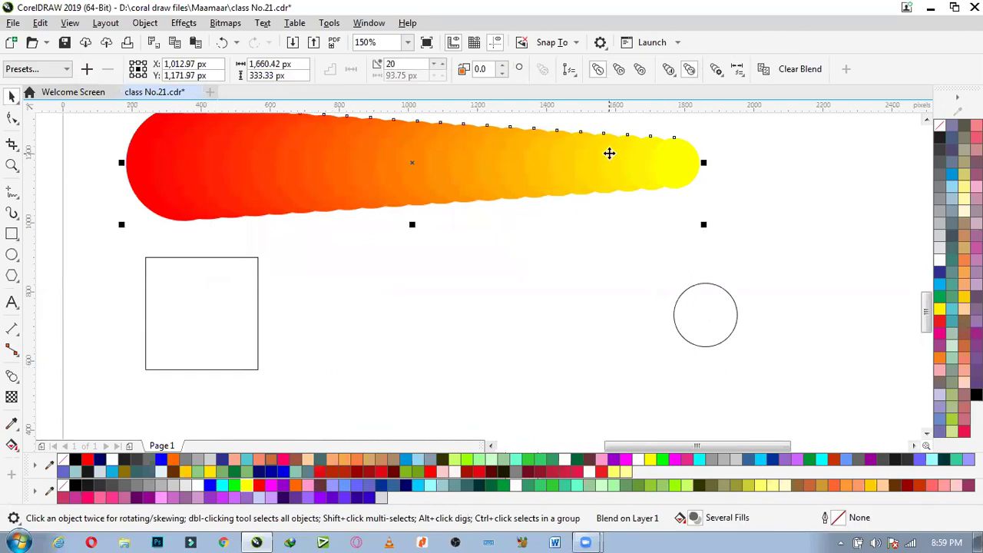
click(199, 325)
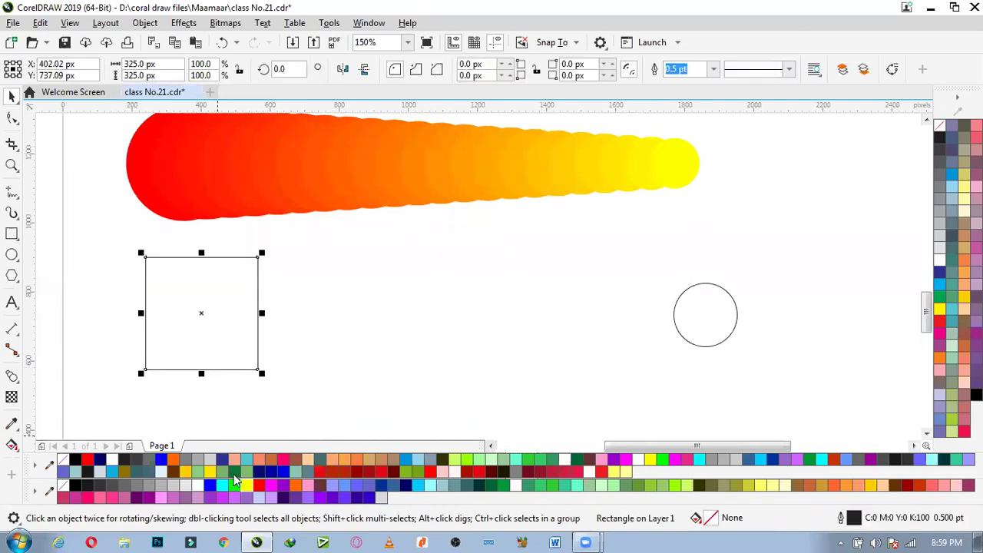
click(211, 485)
click(699, 343)
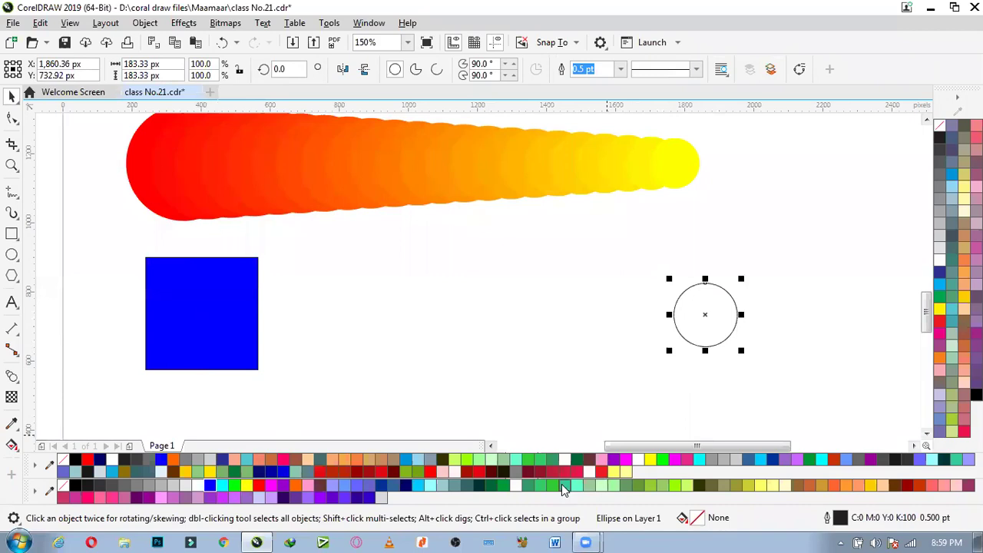
click(562, 484)
shift+click(217, 306)
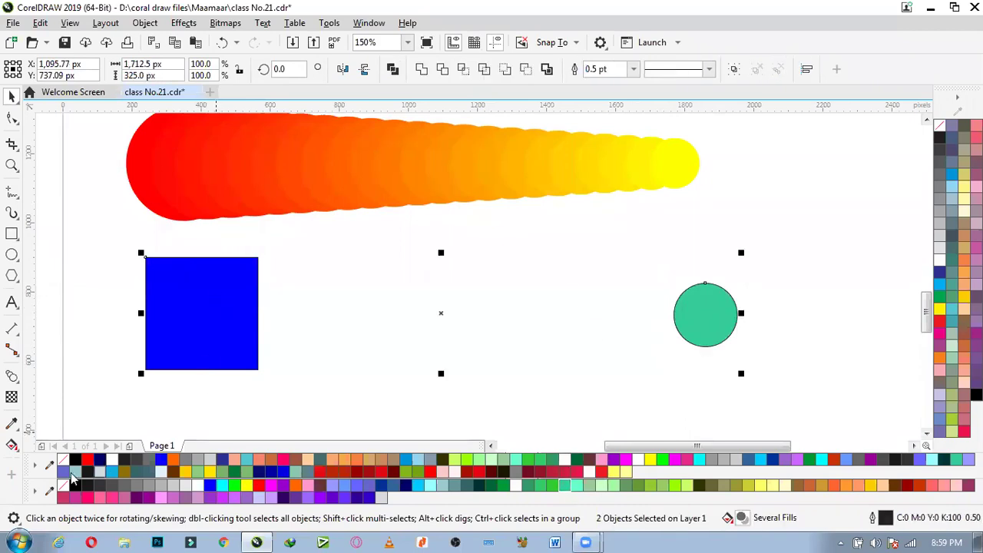
click(109, 315)
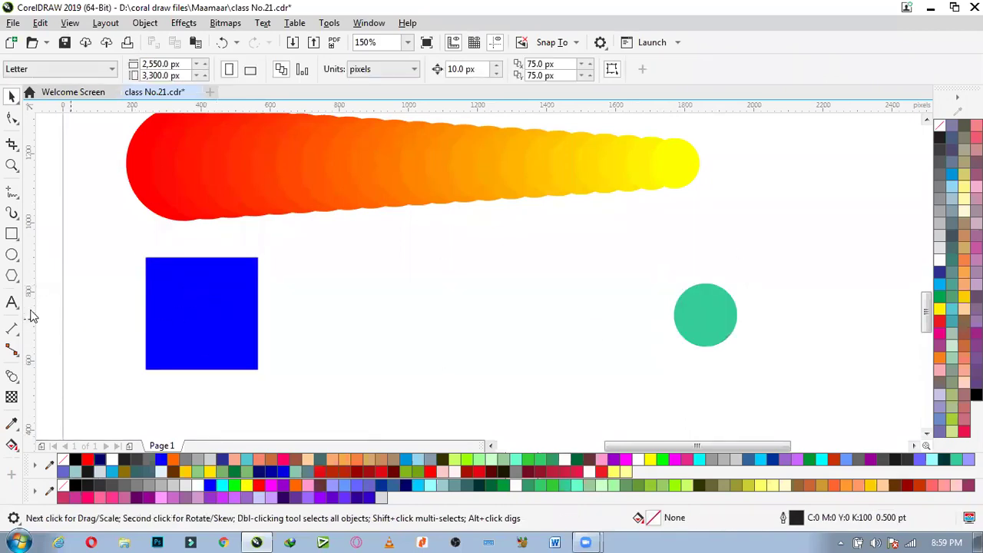
Step: Blend the blue square into the green circle and set the number of steps to 6
click(11, 376)
drag(202, 314, 704, 315)
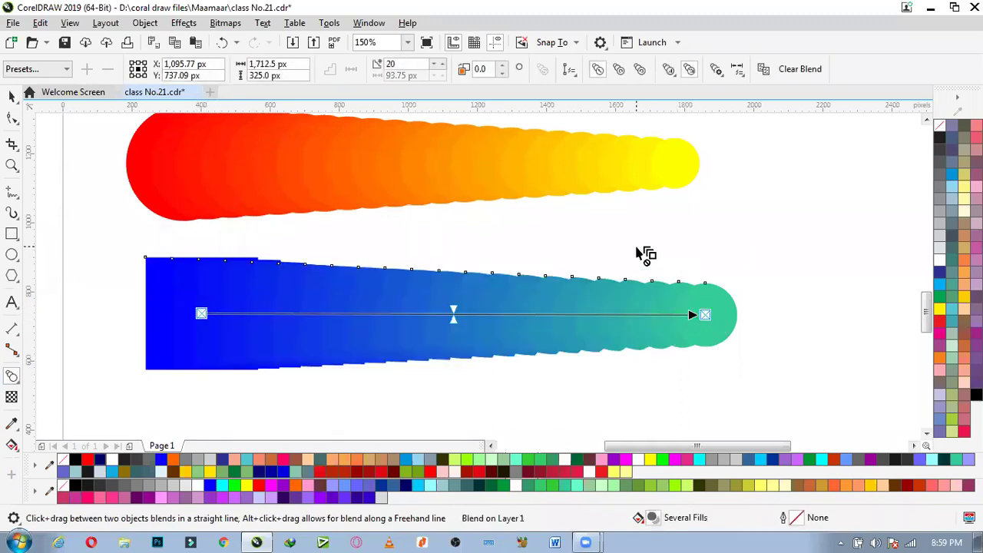
click(435, 66)
click(435, 66)
click(435, 66)
click(436, 66)
click(435, 66)
click(436, 66)
click(435, 65)
click(435, 65)
click(435, 66)
click(435, 66)
click(435, 66)
click(435, 66)
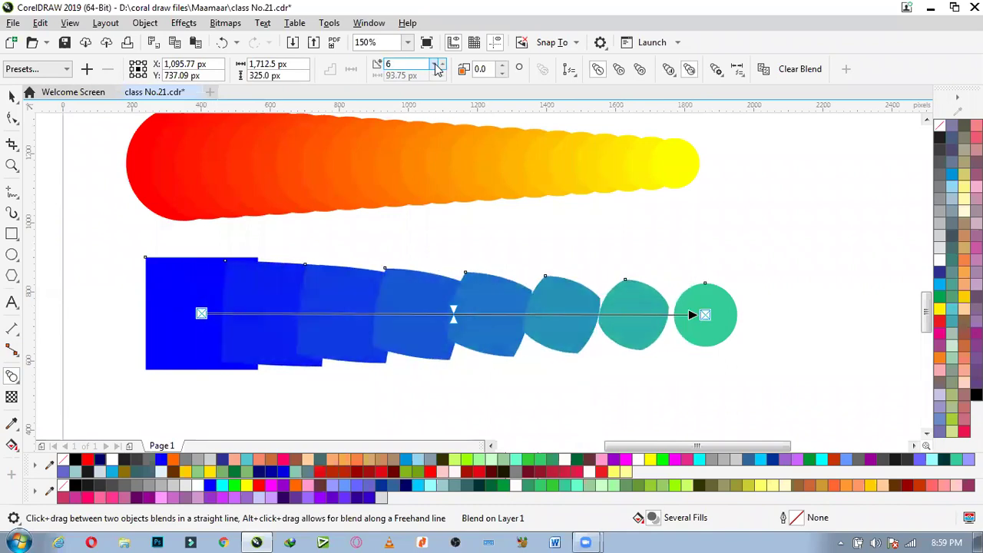
click(436, 66)
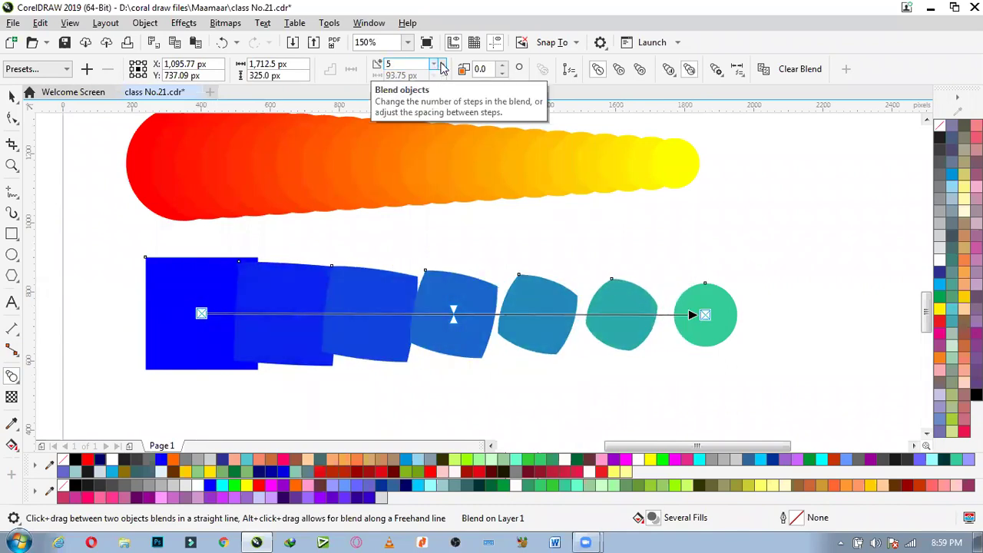
click(442, 65)
key(space)
click(557, 249)
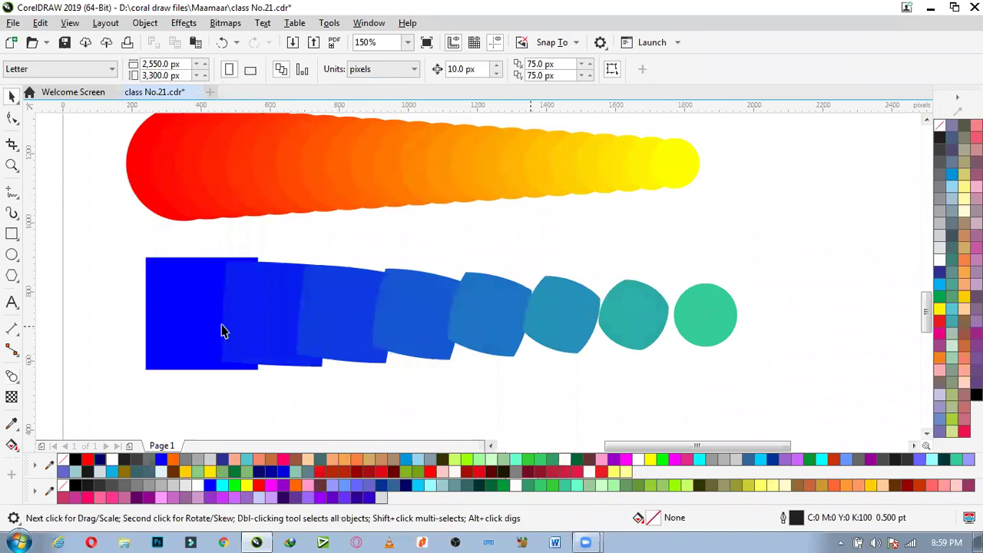
Step: Set the square-to-circle blend's number of steps to 21
click(192, 301)
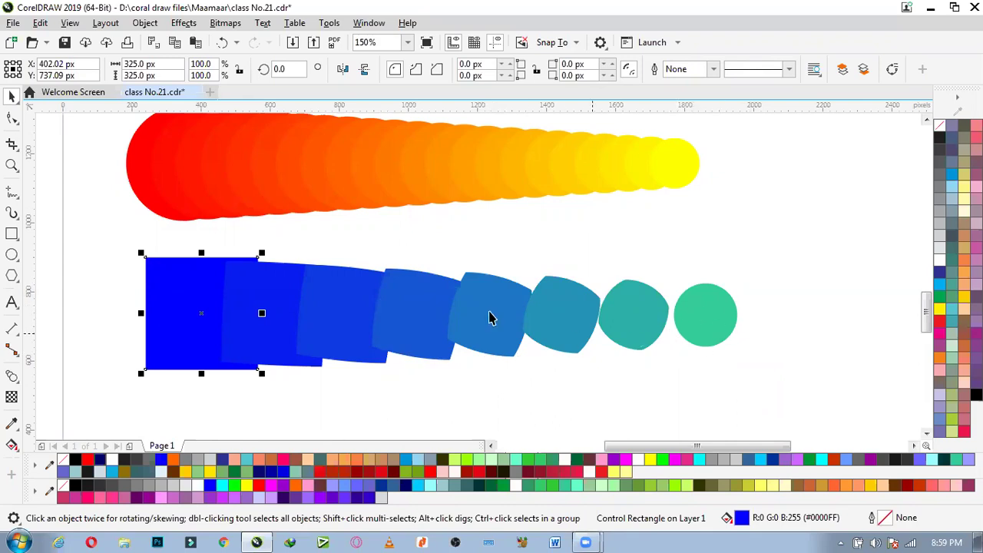
click(424, 319)
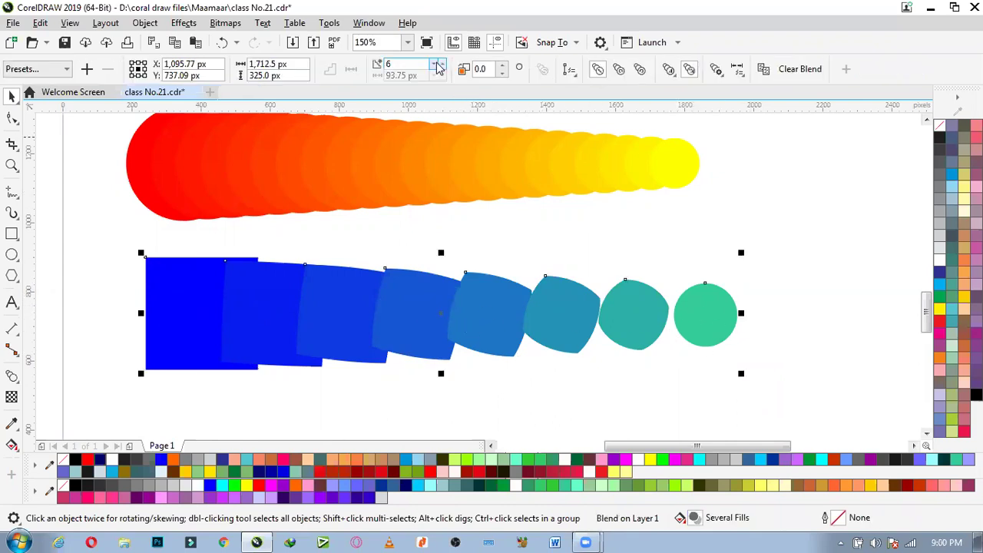
click(438, 71)
click(438, 71)
click(439, 64)
click(439, 65)
click(441, 64)
click(440, 65)
click(440, 64)
click(441, 64)
click(441, 64)
click(441, 65)
click(440, 65)
click(441, 64)
click(441, 64)
click(441, 65)
click(440, 64)
click(441, 64)
click(441, 64)
click(440, 64)
click(441, 64)
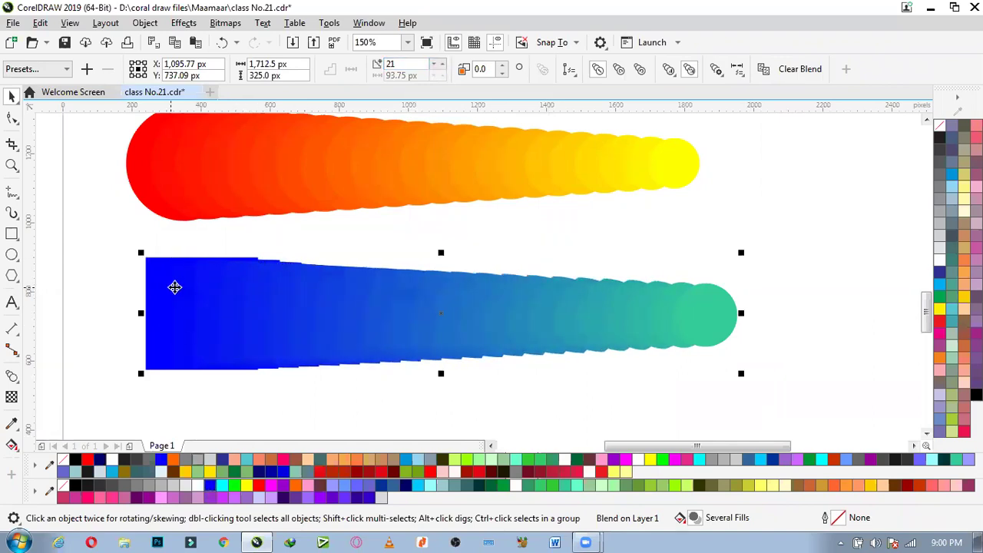
Step: Recolour the blend's start square red and its end circle blue
click(176, 289)
click(258, 484)
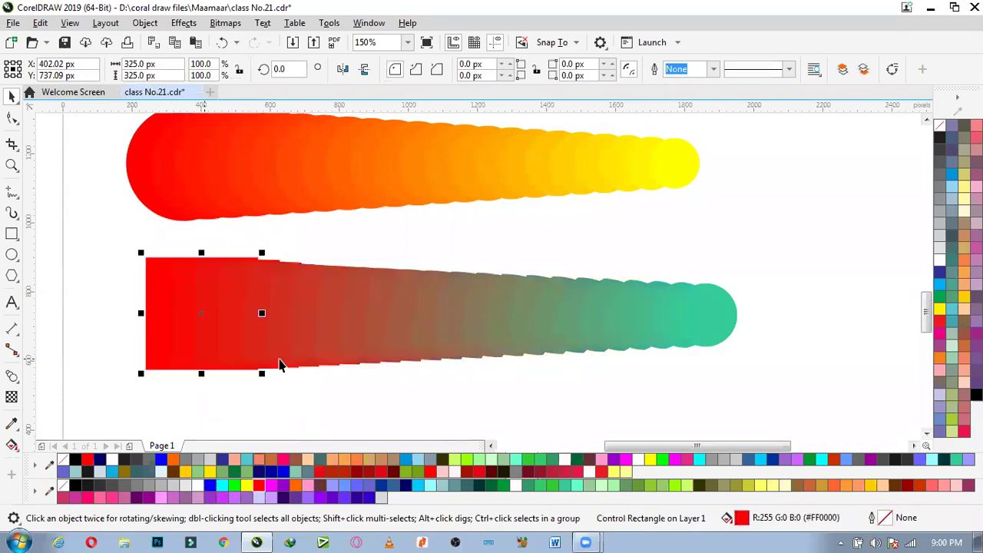
drag(209, 486, 718, 327)
click(645, 362)
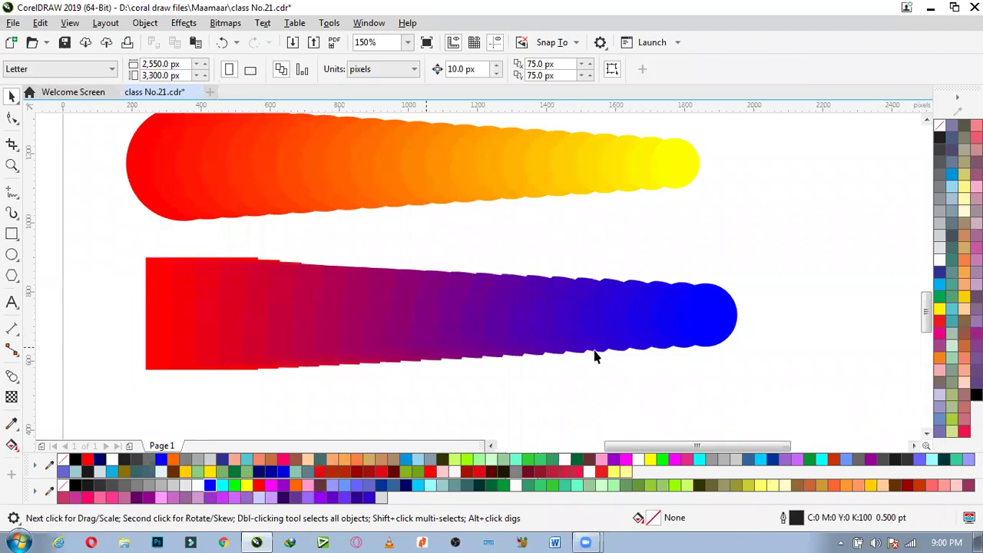
Step: Reduce the red-to-blue blend's number of steps to 13
click(696, 330)
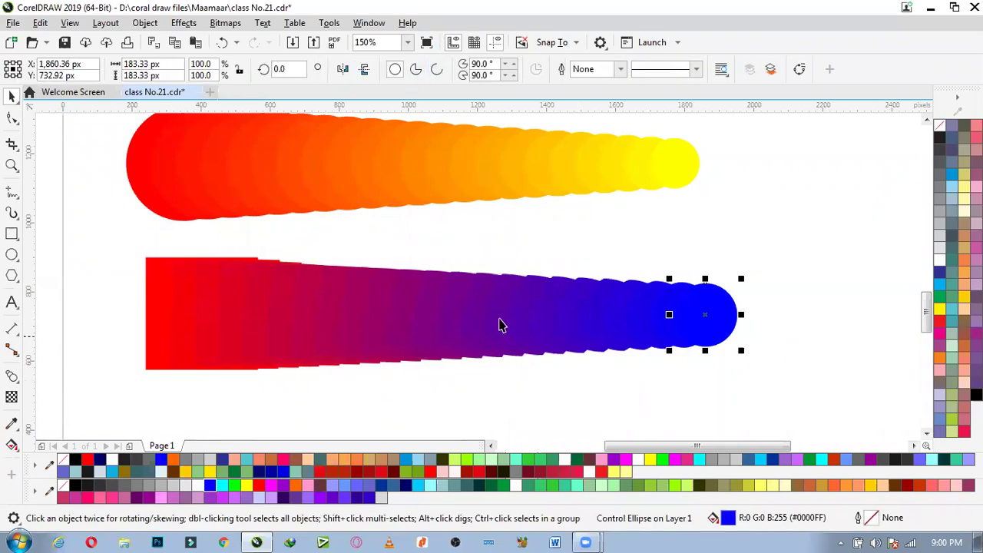
click(500, 325)
click(436, 67)
click(435, 67)
click(436, 68)
click(435, 68)
click(436, 67)
click(436, 68)
click(435, 67)
click(436, 68)
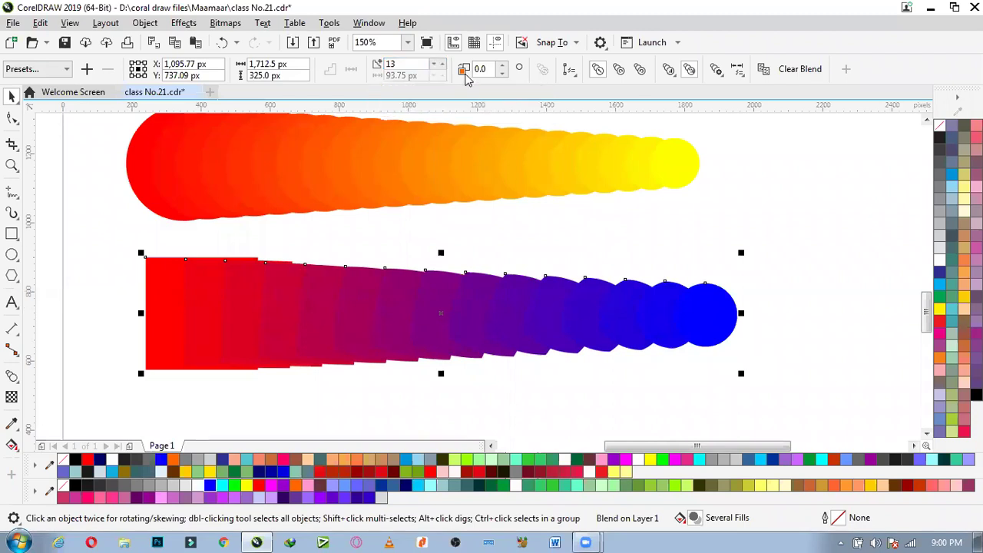
Step: Reduce the red-square-to-blue-circle blend's number of steps to 5
click(432, 63)
click(433, 63)
click(432, 64)
click(432, 64)
click(432, 65)
click(433, 66)
click(433, 67)
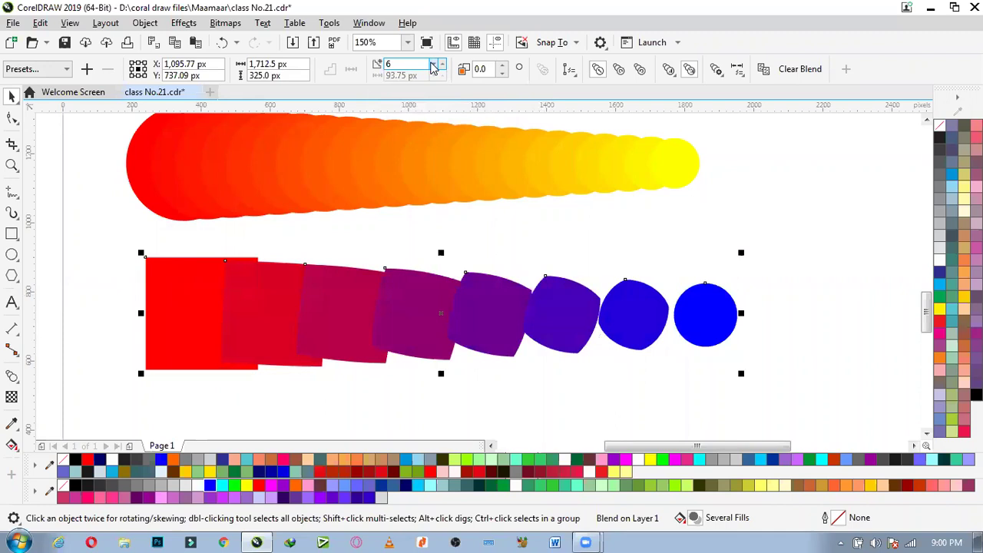
click(433, 67)
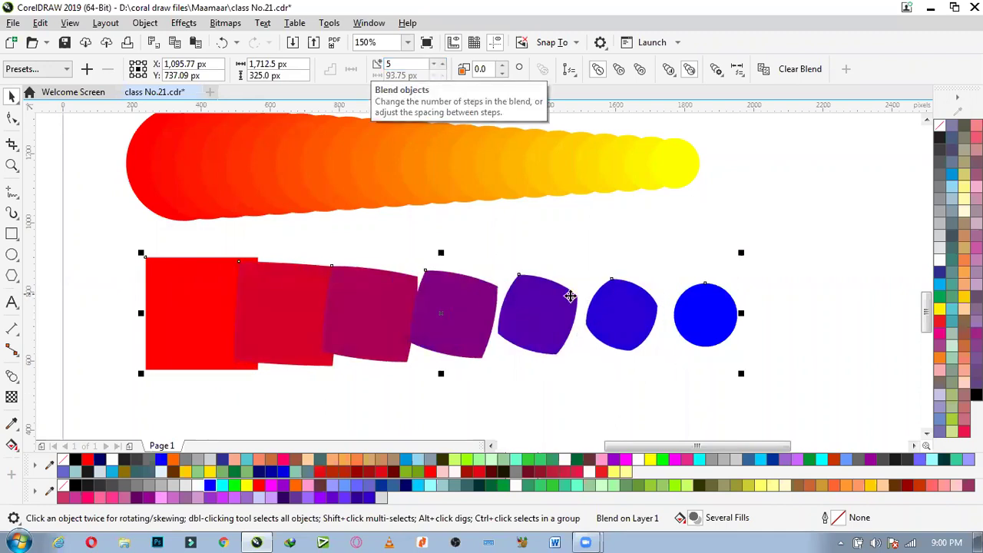
scroll(361, 253, down, 1)
scroll(398, 313, up, 1)
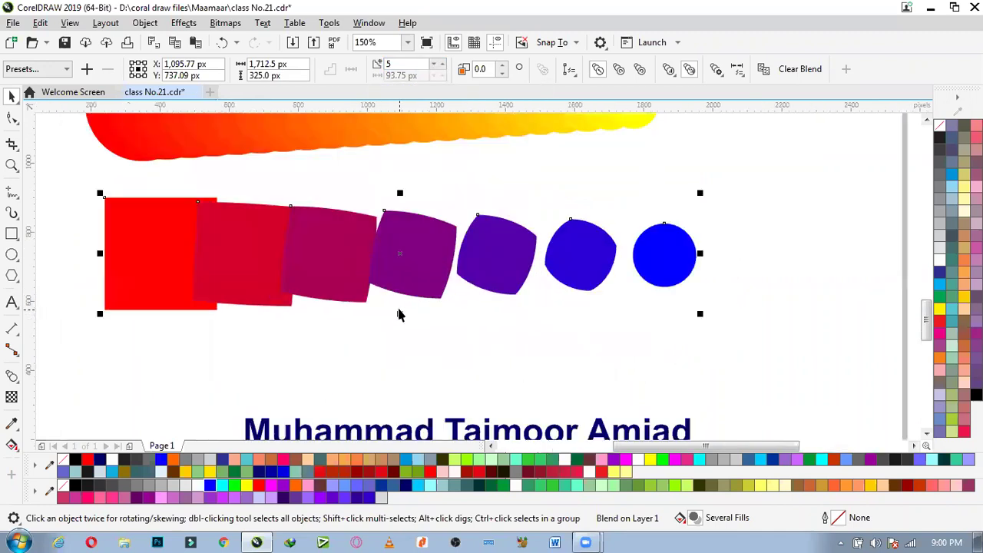
Step: Draw a five-pointed star about 172 by 164 px below the square-to-circle blend, with a small circle level with it farther right
click(13, 281)
click(50, 288)
mouse_move(181, 349)
mouse_down()
mouse_move(244, 401)
mouse_move(228, 367)
mouse_up()
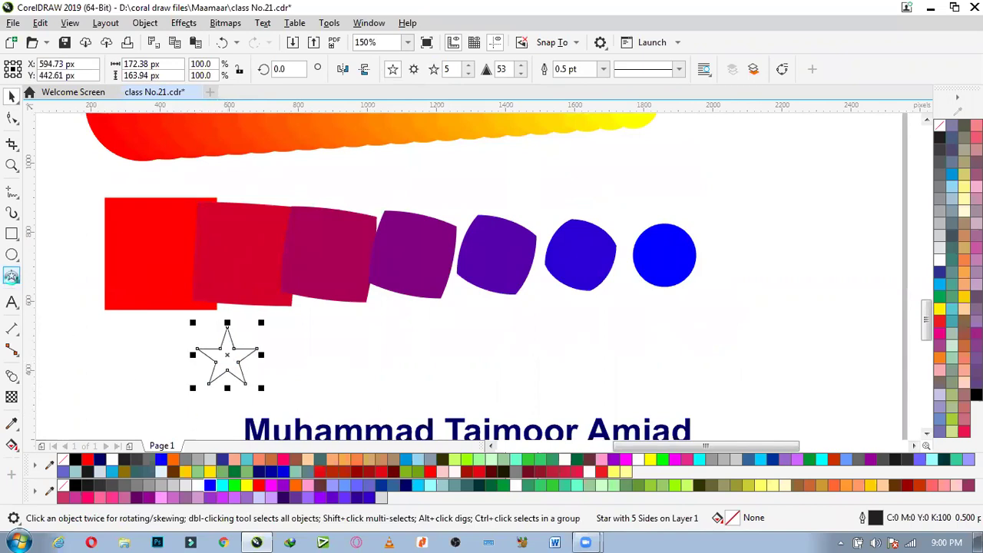
click(15, 259)
click(56, 254)
drag(527, 324, 585, 382)
Step: Blend the star into the small circle with the Blend tool
key(space)
shift+click(231, 362)
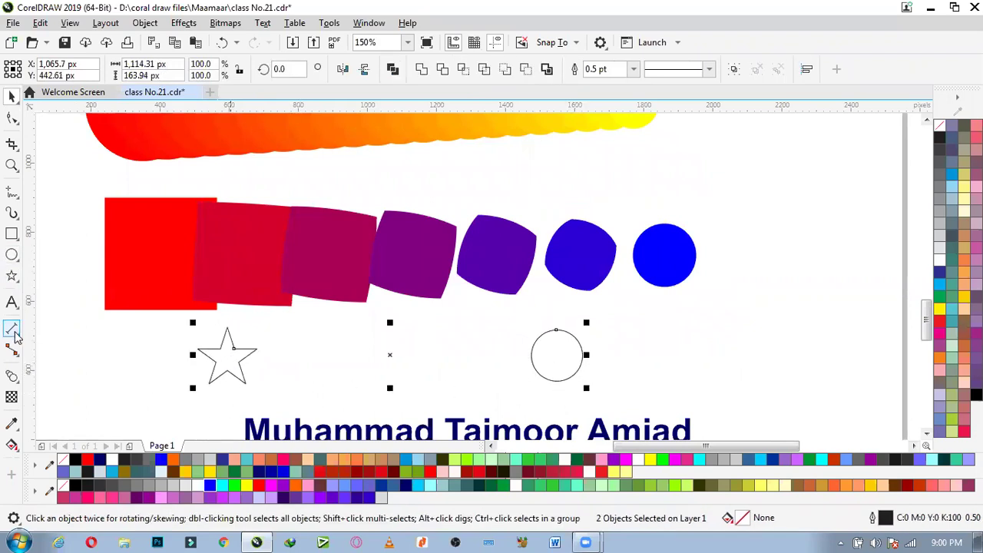
drag(237, 361, 559, 367)
key(Escape)
scroll(263, 382, up, 1)
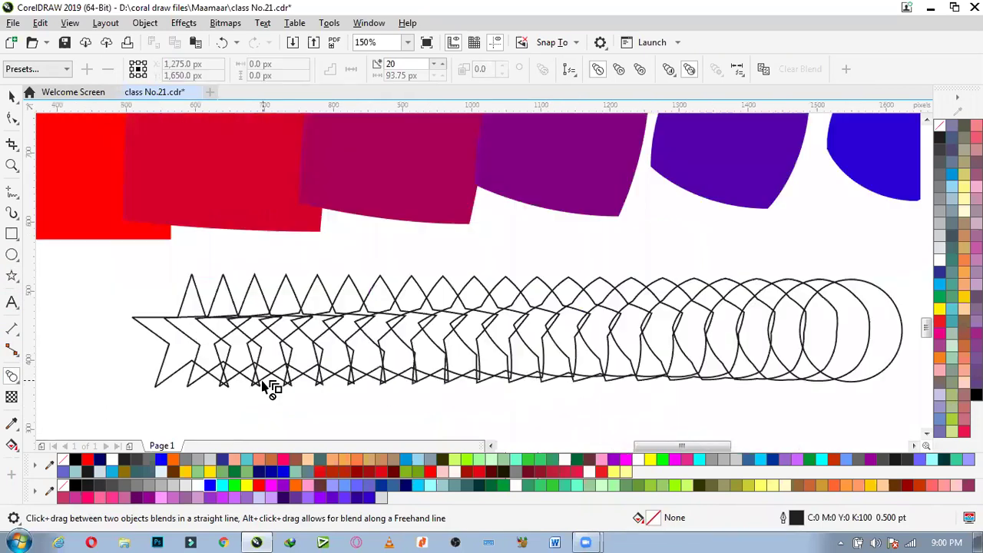
Step: Reduce the star-to-circle blend's number of steps to 6
key(space)
click(291, 370)
click(436, 69)
click(435, 69)
click(435, 68)
click(436, 67)
click(436, 68)
click(436, 68)
click(435, 68)
click(436, 68)
click(436, 68)
click(435, 67)
click(436, 67)
click(435, 68)
click(435, 67)
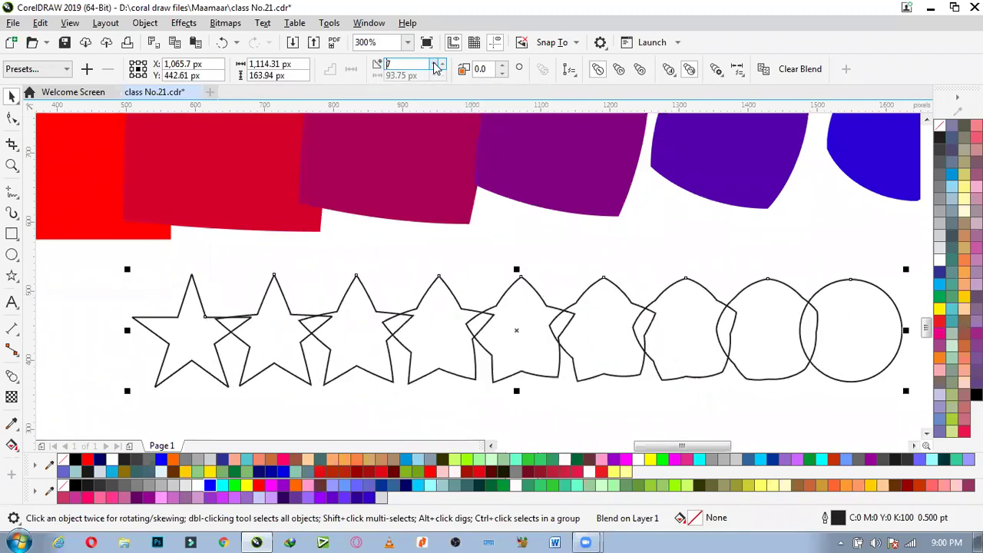
click(435, 68)
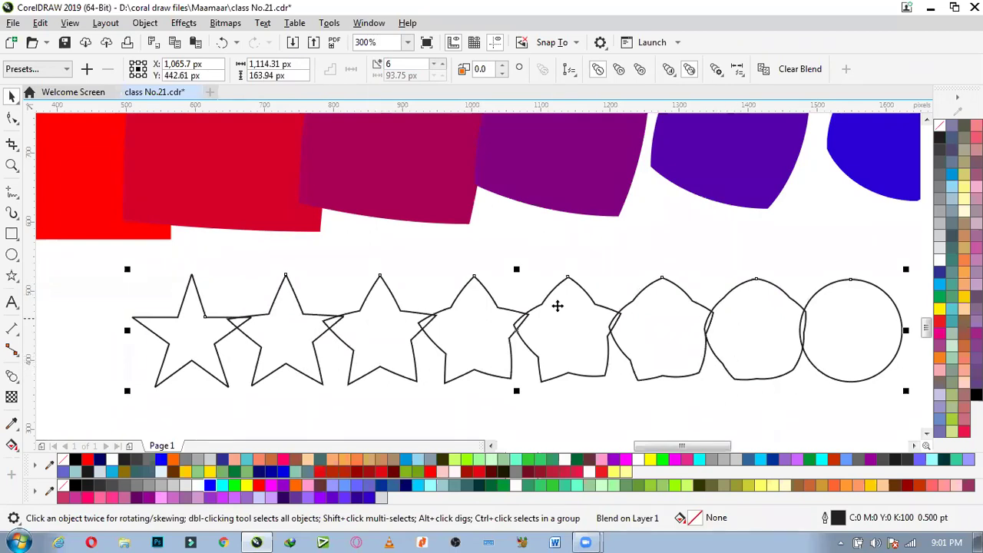
Step: Delete the star-to-circle blend
scroll(303, 321, down, 2)
scroll(436, 325, up, 2)
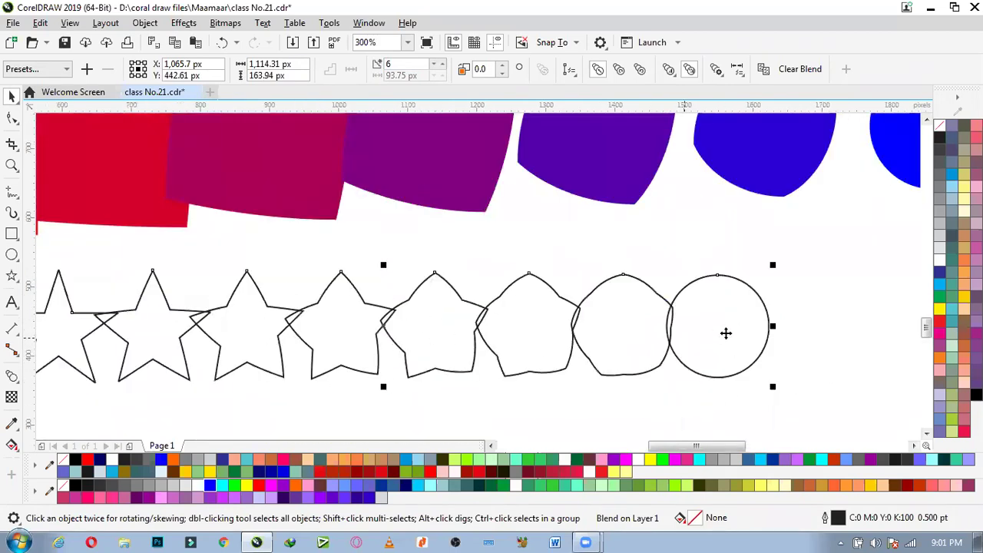
scroll(726, 332, down, 2)
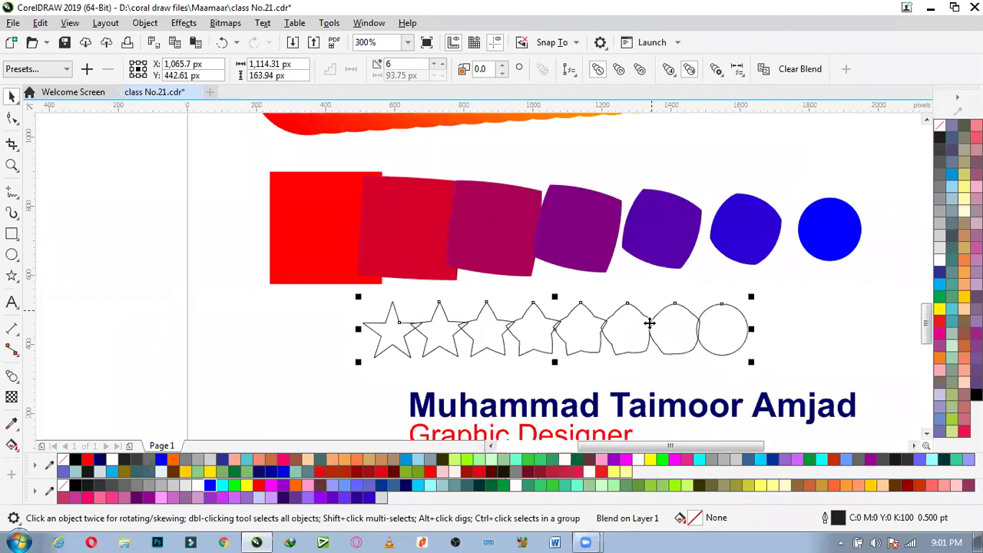
scroll(643, 322, down, 3)
scroll(565, 282, up, 1)
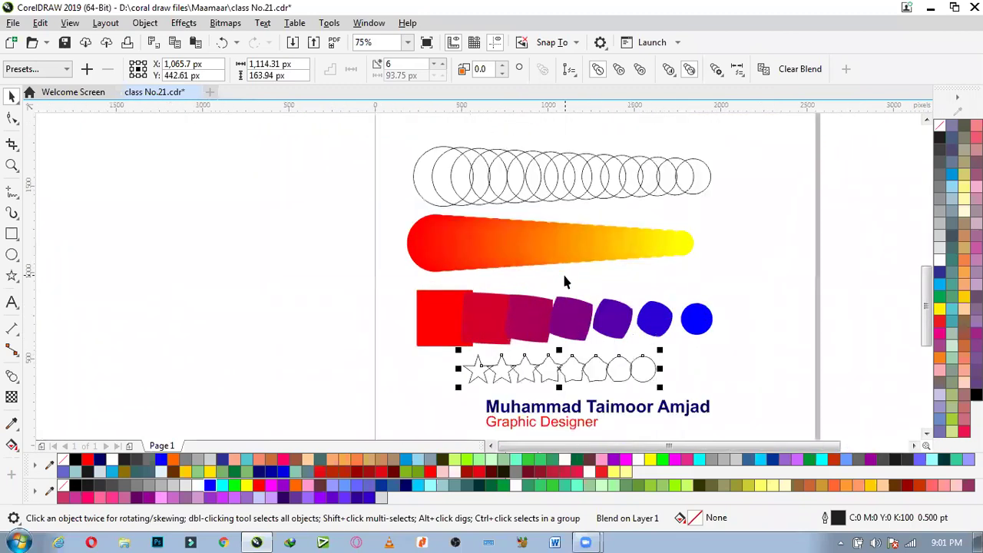
click(564, 281)
scroll(522, 268, down, 1)
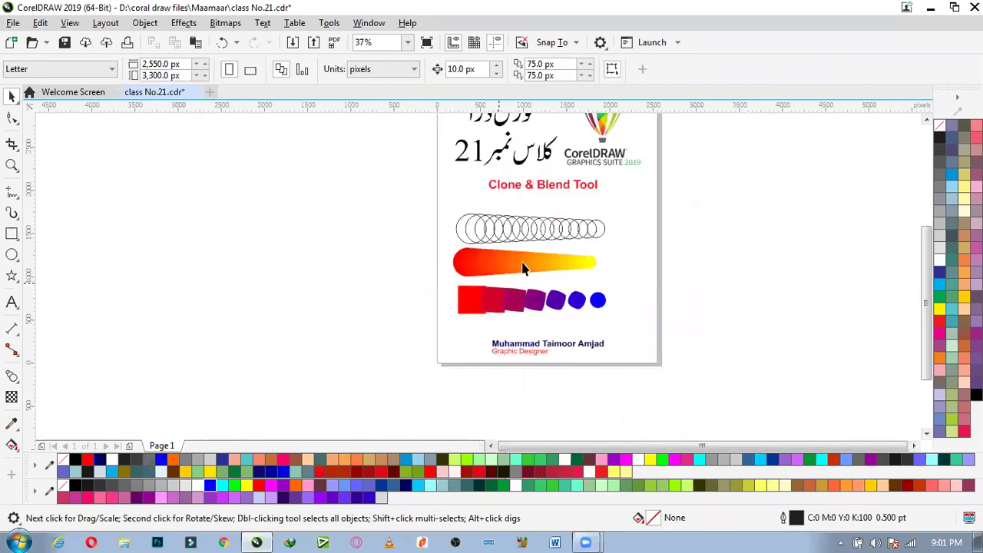
scroll(520, 238, up, 1)
Step: Move the three remaining blends together off the page, into the empty area on its left side
click(520, 237)
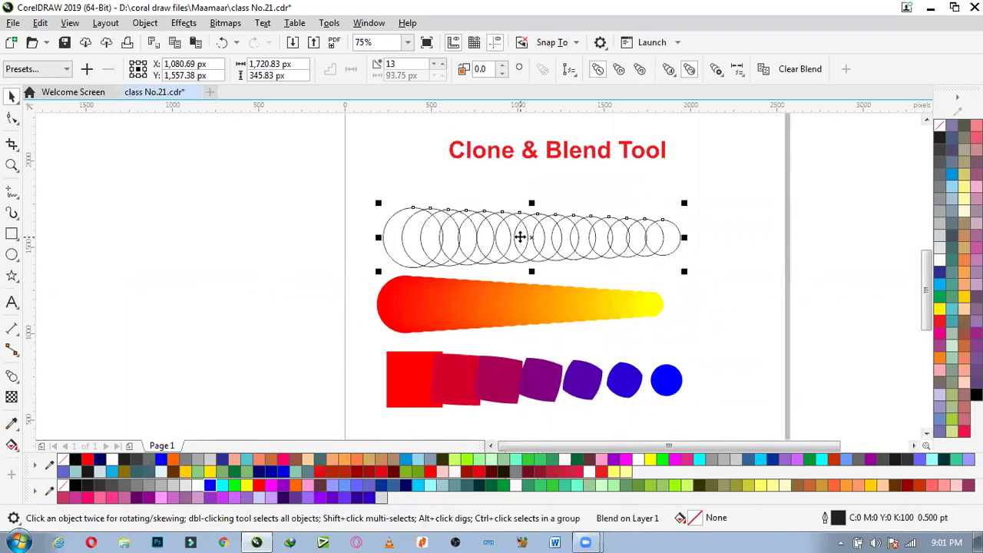
scroll(523, 238, down, 2)
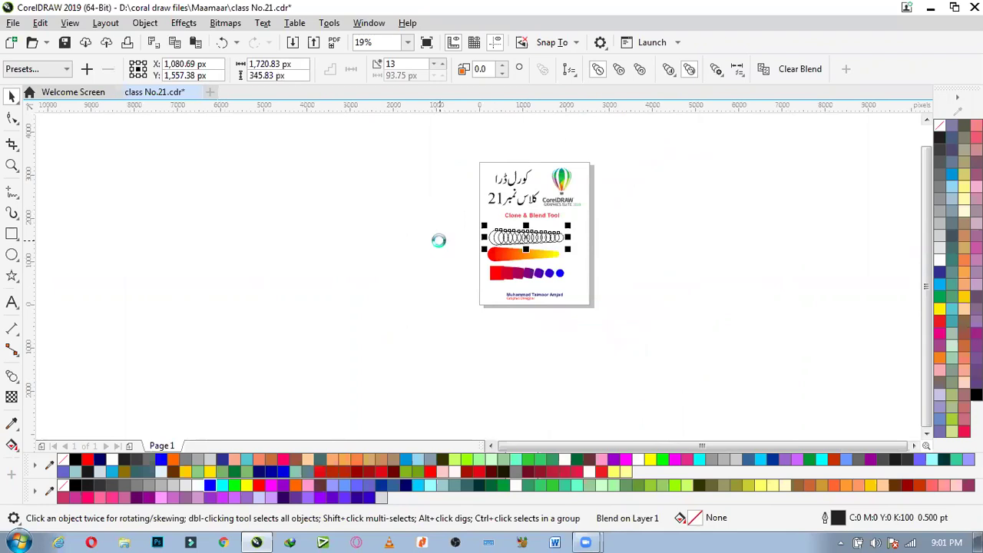
scroll(438, 241, up, 1)
drag(757, 368, 477, 196)
drag(595, 268, 417, 265)
scroll(691, 287, up, 1)
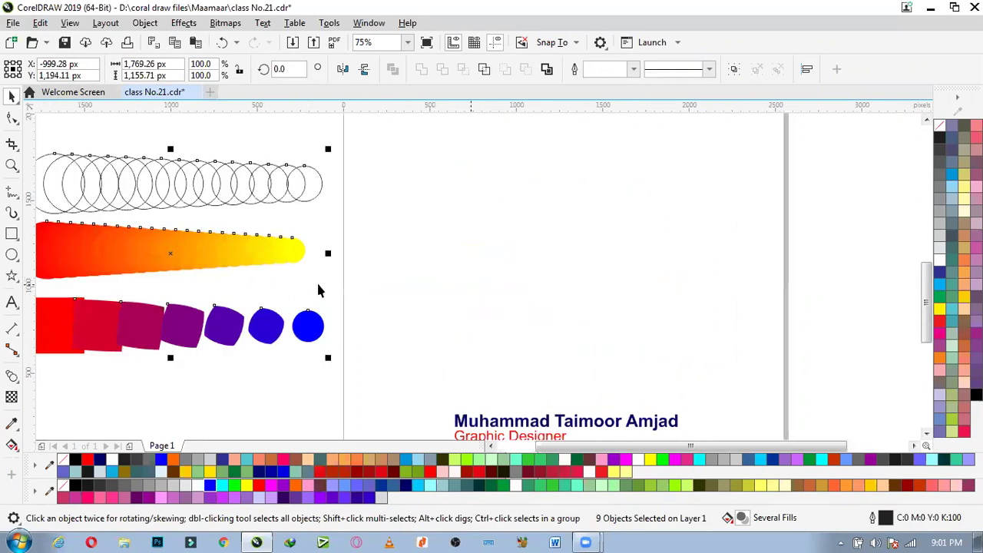
click(601, 265)
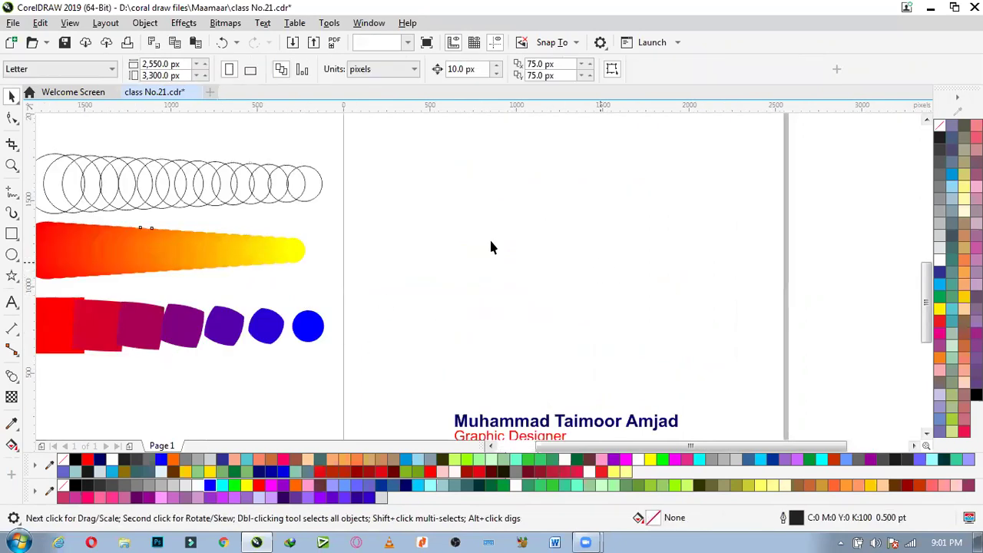
Step: Draw a square about 258 px on each side in the cleared area of the page
click(14, 243)
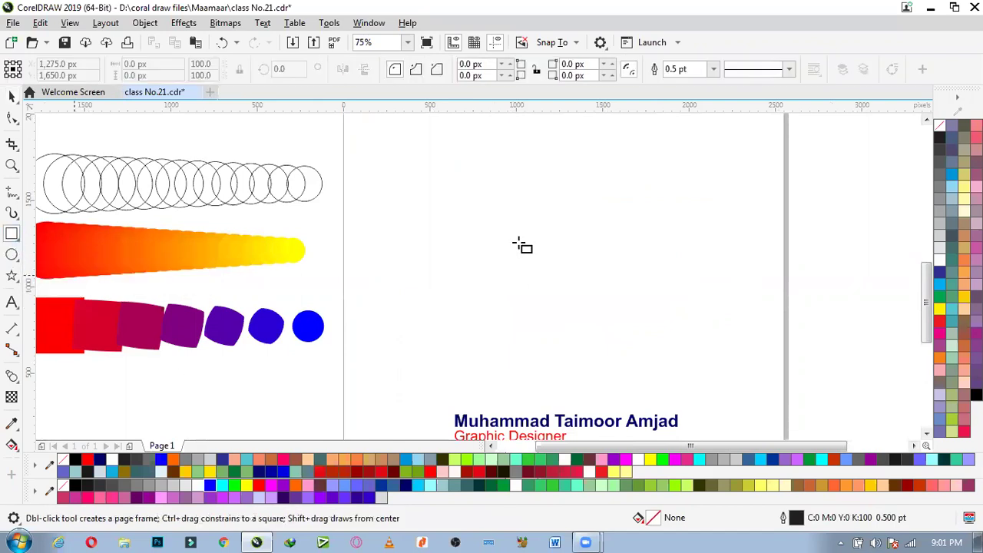
scroll(435, 213, up, 1)
drag(386, 201, 455, 266)
key(space)
scroll(415, 176, up, 1)
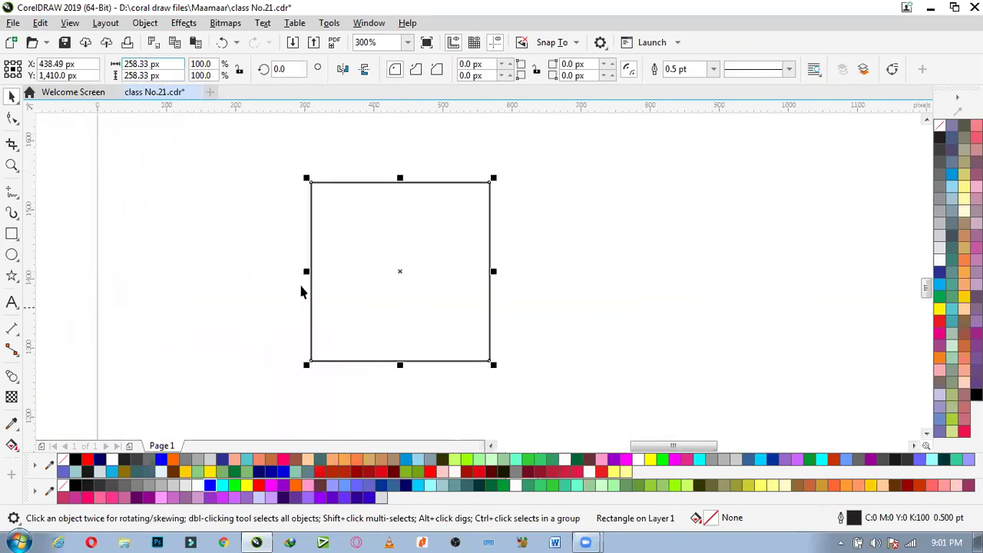
scroll(219, 261, down, 1)
scroll(274, 255, up, 1)
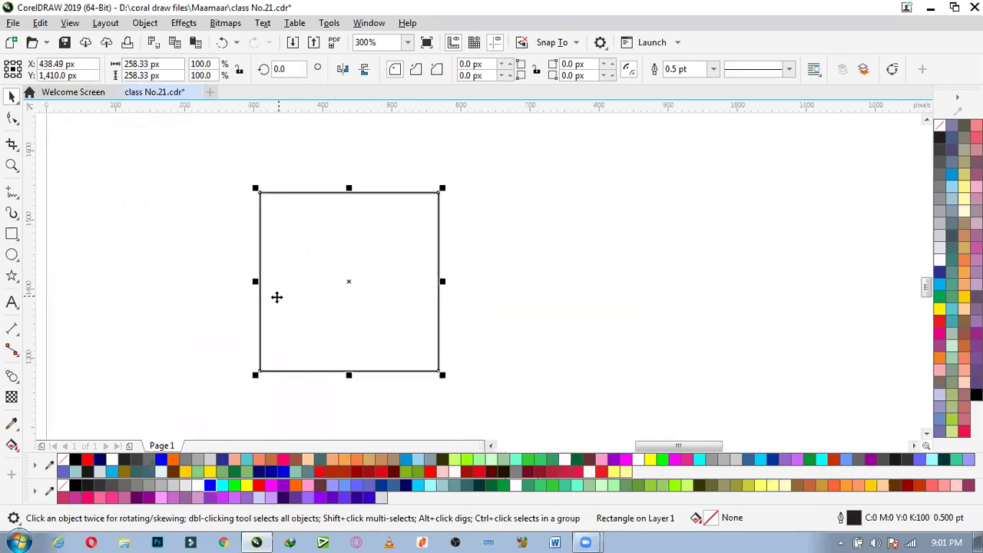
Step: Try mirroring a copy of the square across its right edge and repeating the duplication, and undo both copies
drag(255, 282, 456, 275)
key(ctrl+z)
drag(254, 281, 441, 279)
right_click(454, 292)
key(ctrl+r)
scroll(298, 291, down, 1)
scroll(346, 281, up, 1)
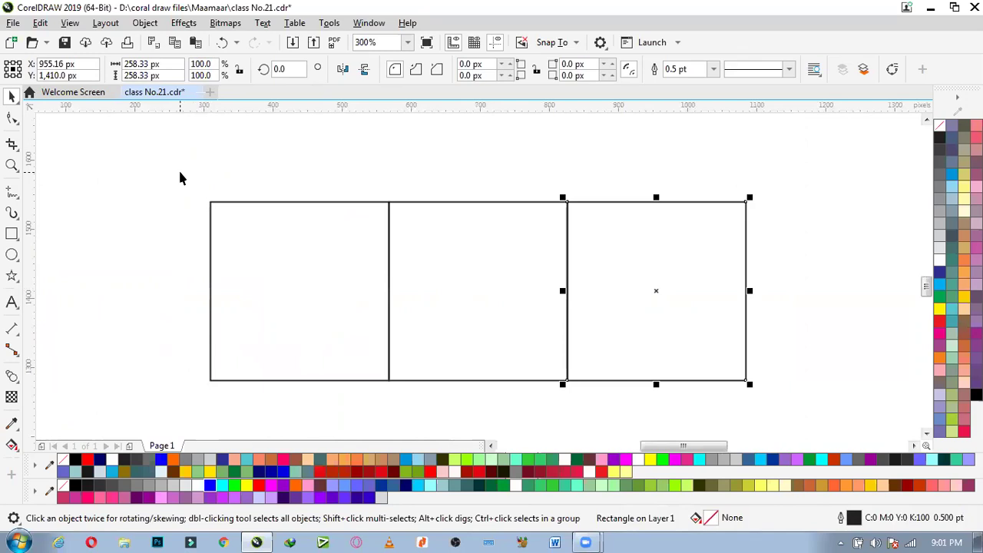
key(ctrl+z)
key(ctrl+z)
Step: Mirror-copy the square across its right edge, repeat it to form a row of three, and weld the three squares together
drag(202, 293, 452, 312)
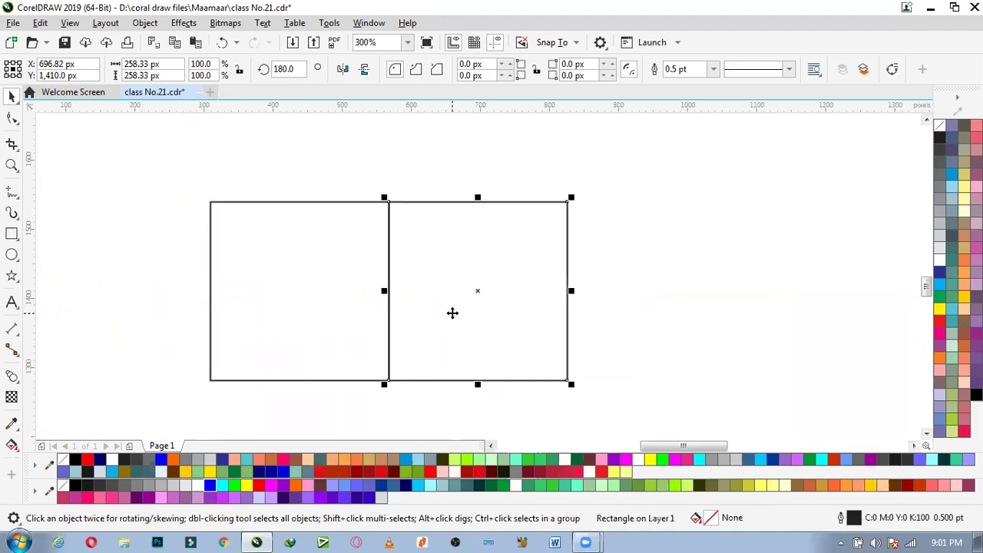
key(ctrl+r)
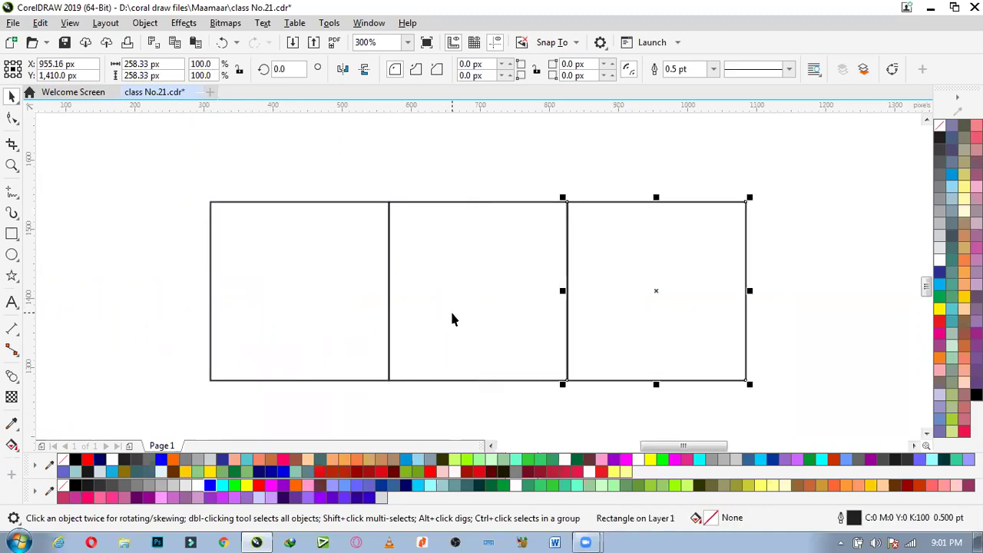
drag(152, 172, 279, 243)
drag(699, 378, 786, 382)
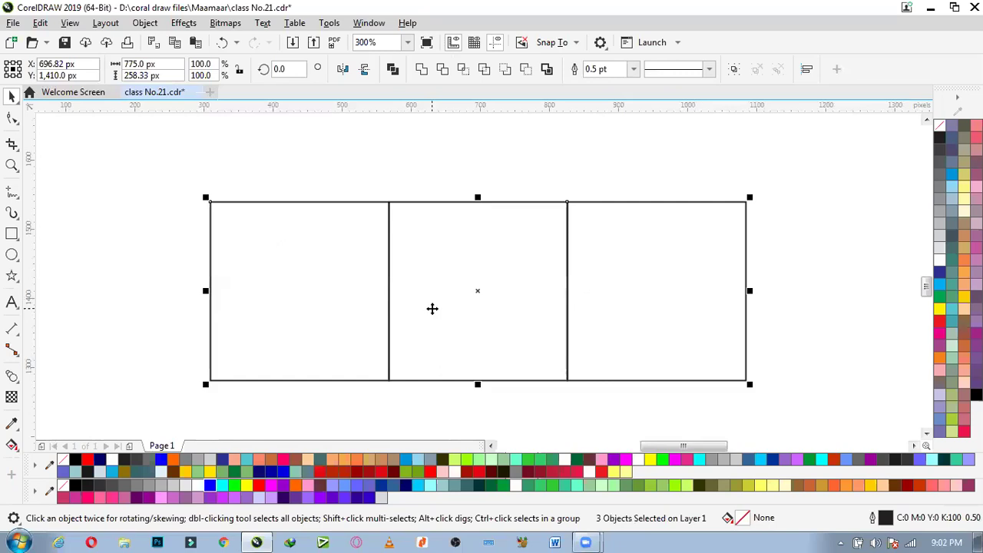
click(421, 71)
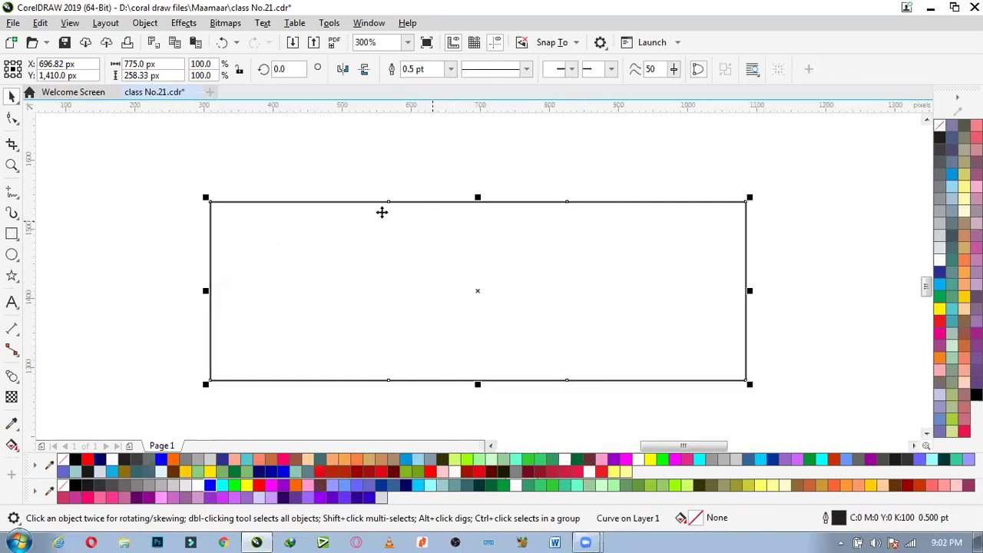
scroll(382, 212, down, 1)
scroll(379, 239, up, 1)
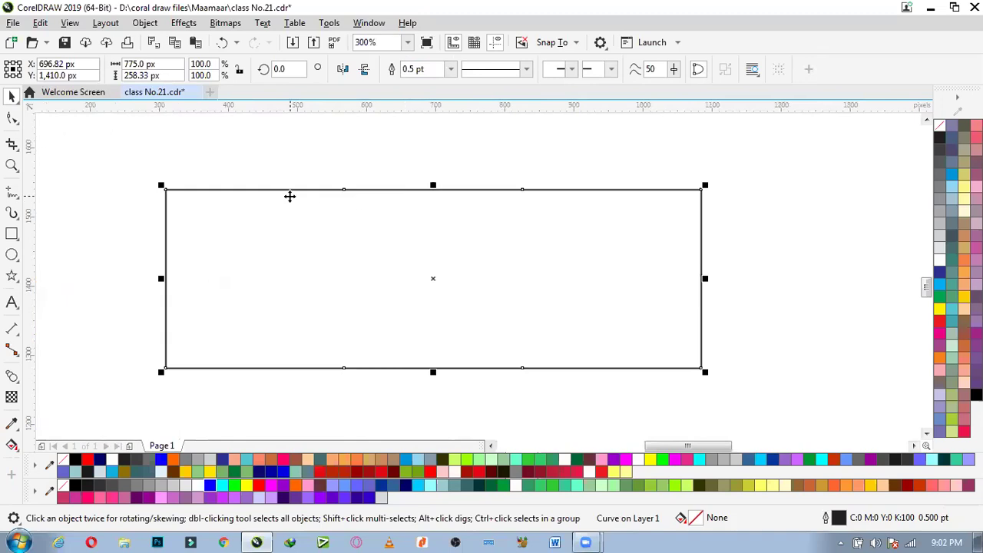
scroll(289, 196, down, 1)
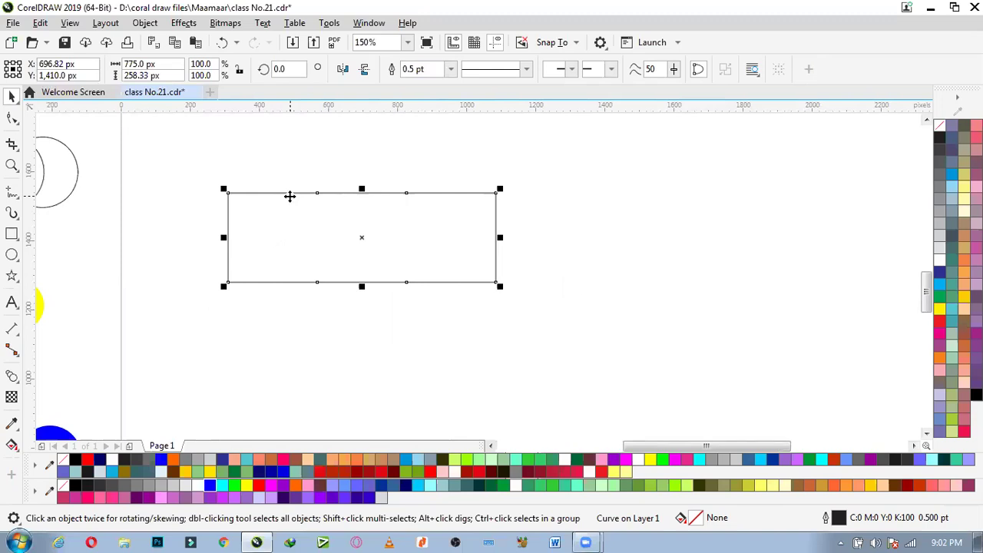
scroll(294, 197, up, 2)
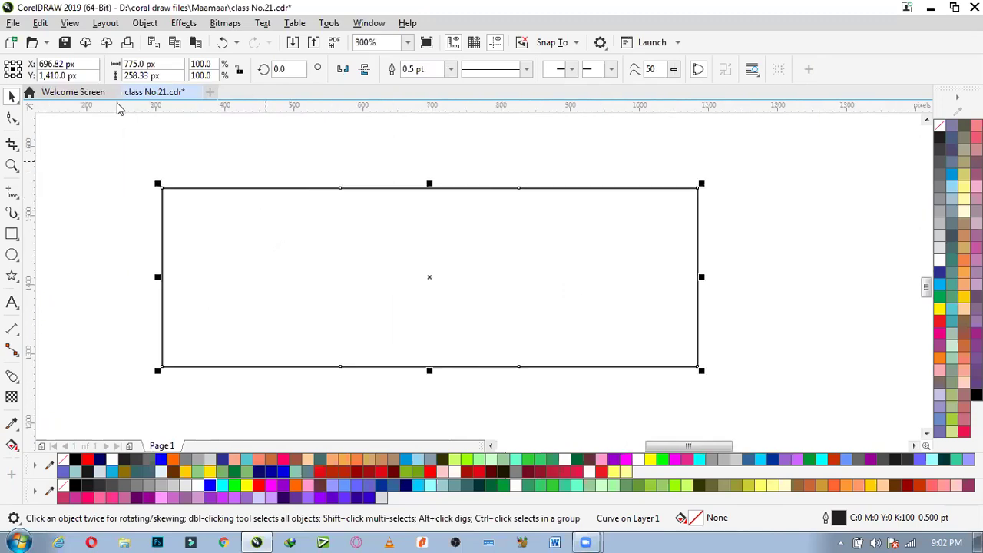
Step: Delete the welded shape's upper-left corner, lower-right corner and all middle edge nodes, leaving a curved leaf shape
click(11, 117)
drag(134, 169, 519, 194)
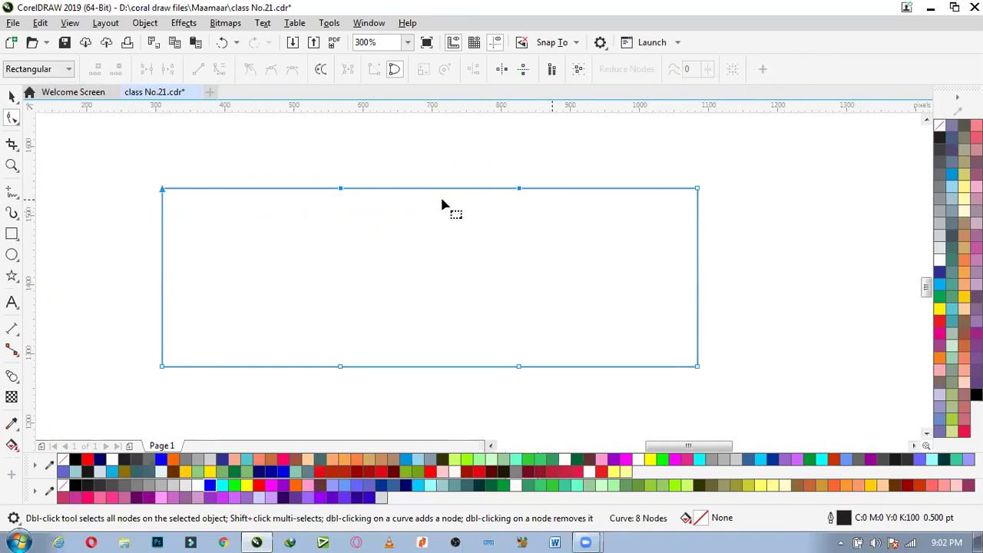
key(Delete)
drag(771, 396, 316, 328)
key(Delete)
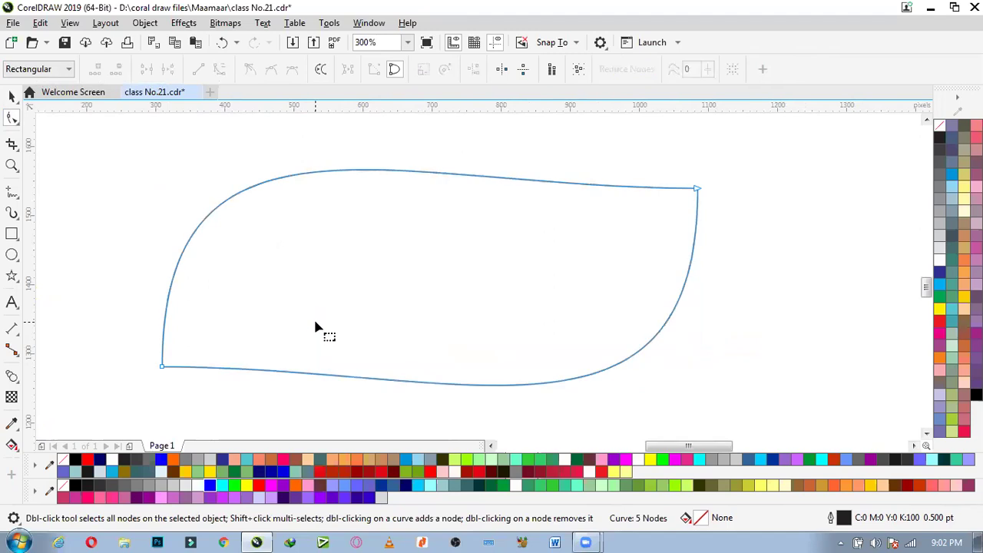
key(space)
Step: Scale the leaf shape down about its centre to about 208 by 84 px and set its rotation to 90 degrees
scroll(468, 278, down, 2)
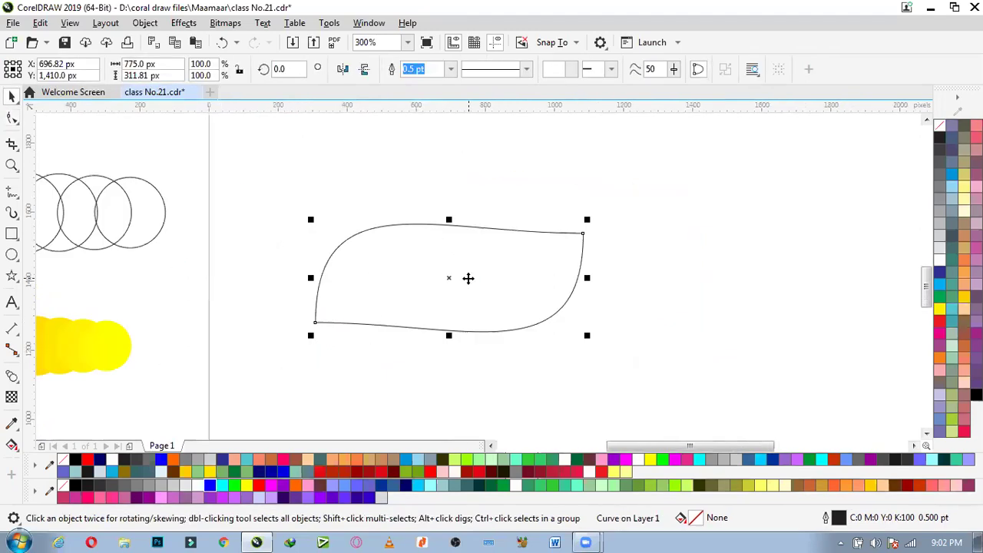
drag(582, 336, 486, 295)
scroll(480, 281, up, 2)
click(281, 69)
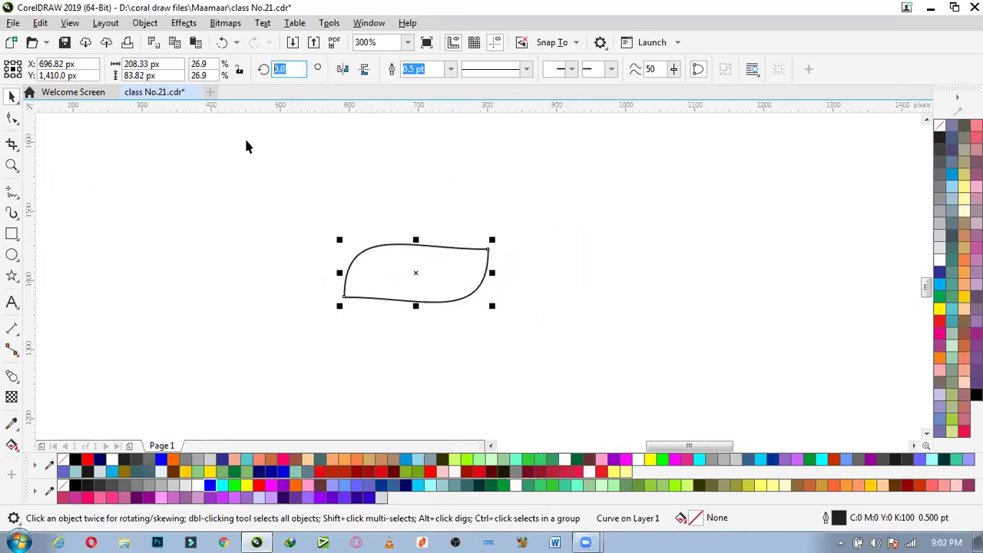
text(90)
key(Return)
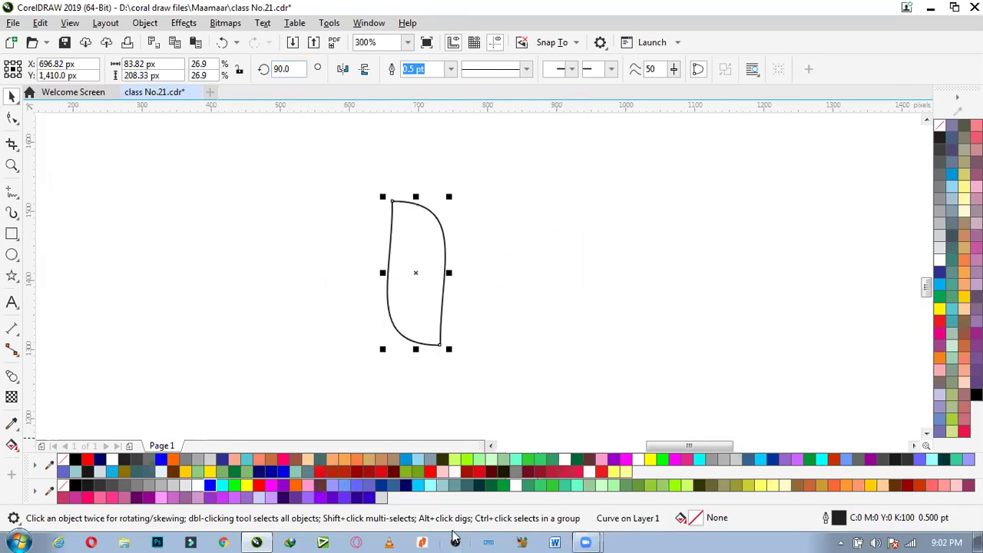
Step: Move the upright leaf shape up and to the right, to about X 945 px, Y 1,687 px
scroll(366, 311, down, 2)
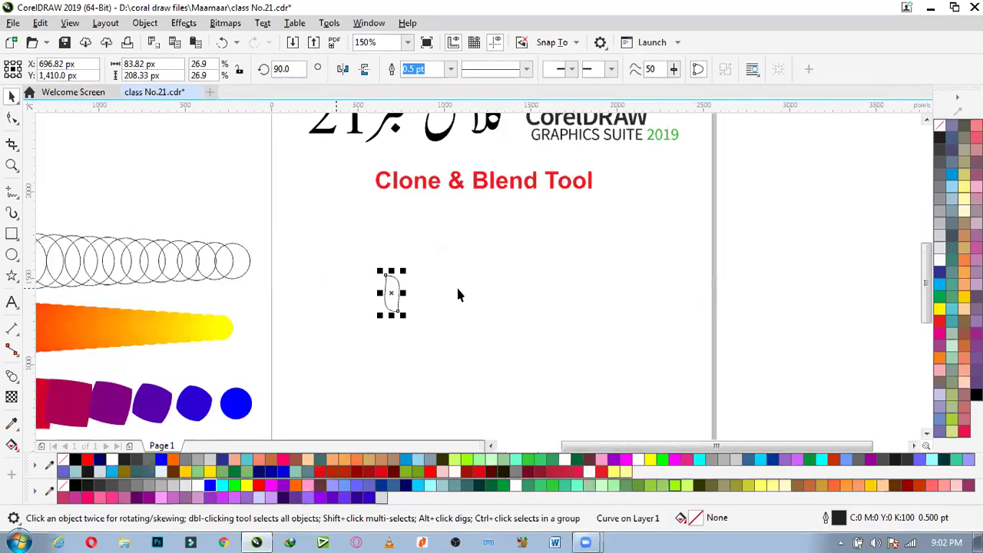
scroll(456, 285, up, 2)
drag(335, 285, 420, 190)
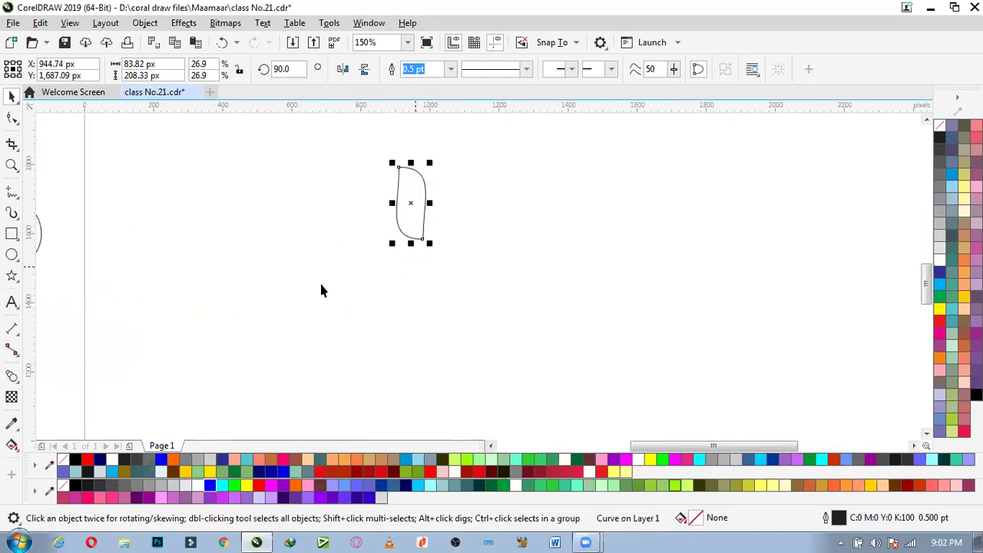
Step: Draw a large circle about 640 px across on the page, to the right of the leaf shape
click(12, 254)
drag(582, 193, 812, 405)
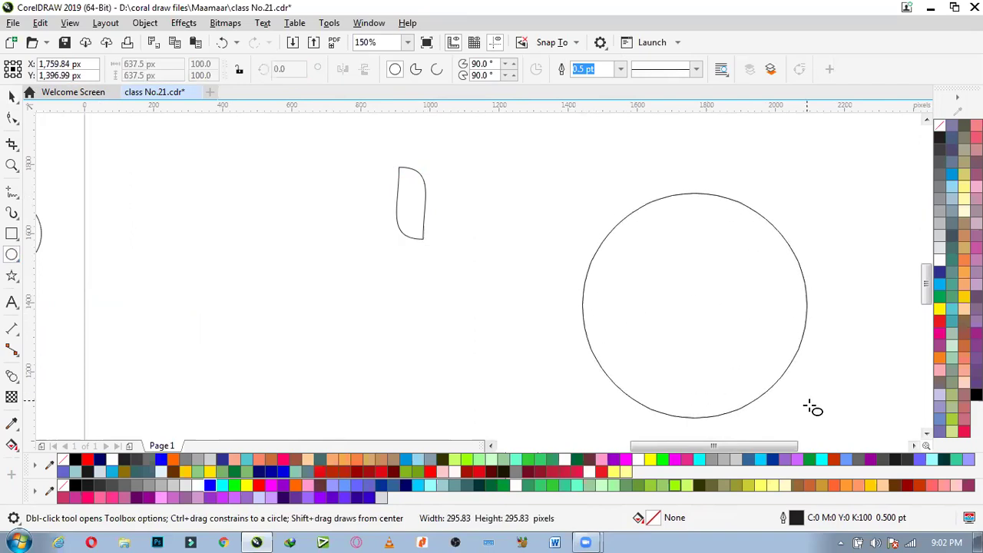
Step: Enlarge the circle to about 921 px across, centred at about X 1,747 px, Y 1,314 px
key(space)
scroll(351, 215, down, 2)
scroll(520, 238, up, 2)
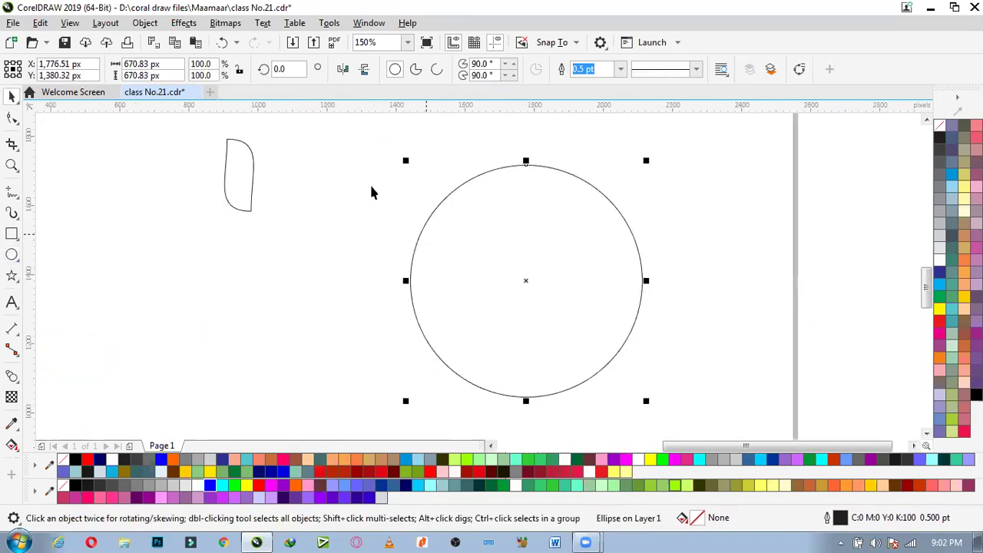
drag(653, 411, 695, 453)
scroll(438, 292, down, 2)
scroll(350, 199, up, 2)
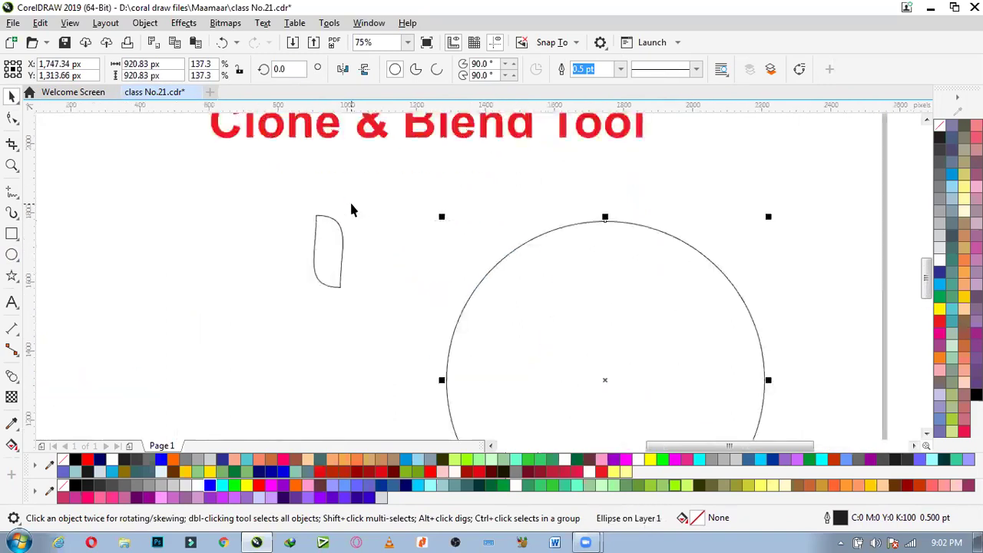
Step: Move the leaf shape slightly up and to the right, to about X 995 px, Y 1,714 px
click(340, 264)
drag(340, 264, 345, 223)
scroll(344, 222, up, 2)
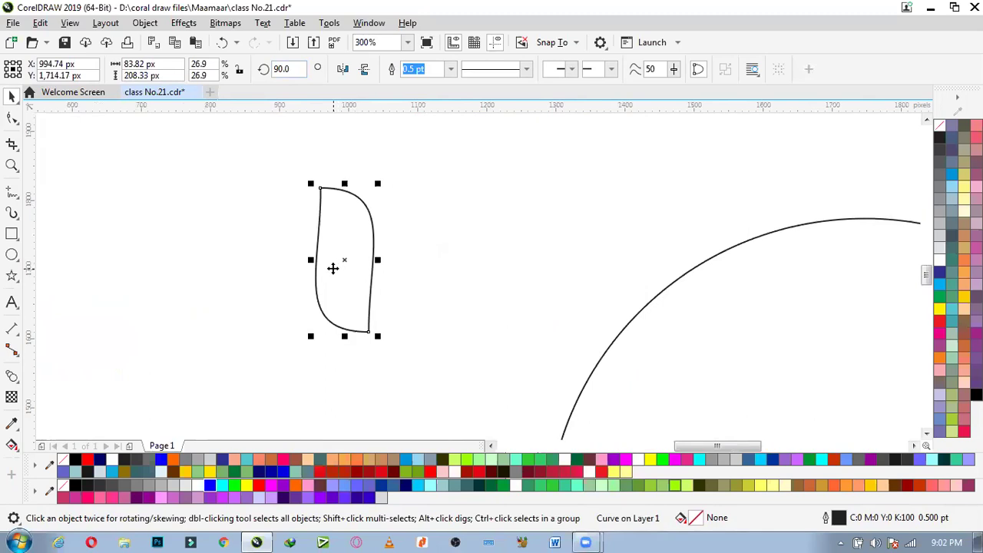
Step: Create a clone of the leaf shape
click(39, 24)
mouse_move(61, 24)
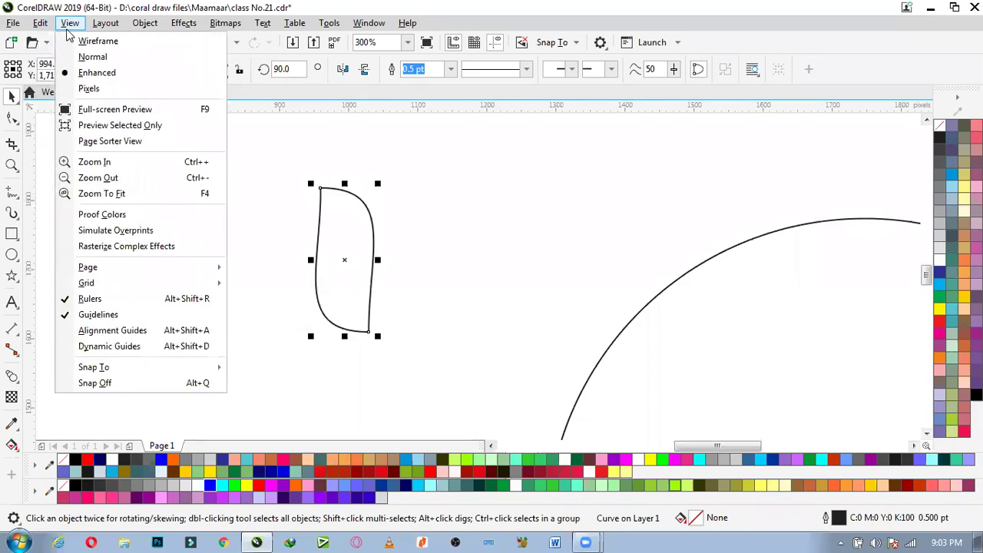
mouse_move(97, 28)
click(225, 311)
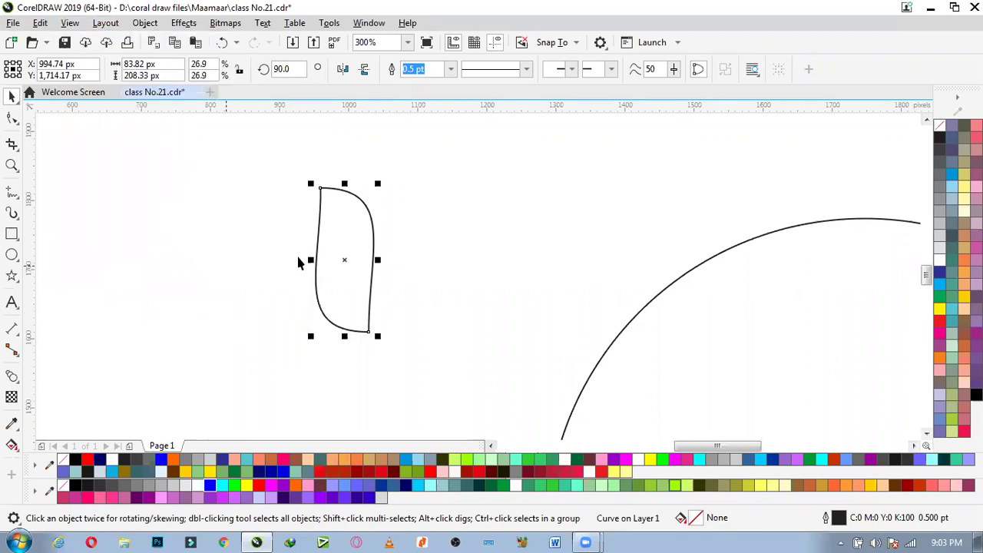
click(401, 215)
click(40, 23)
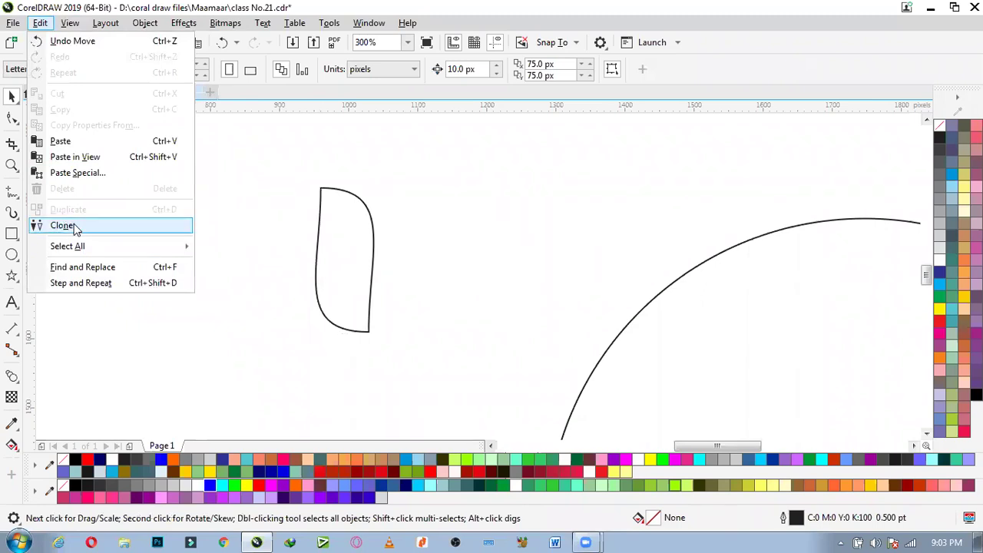
click(347, 235)
click(348, 230)
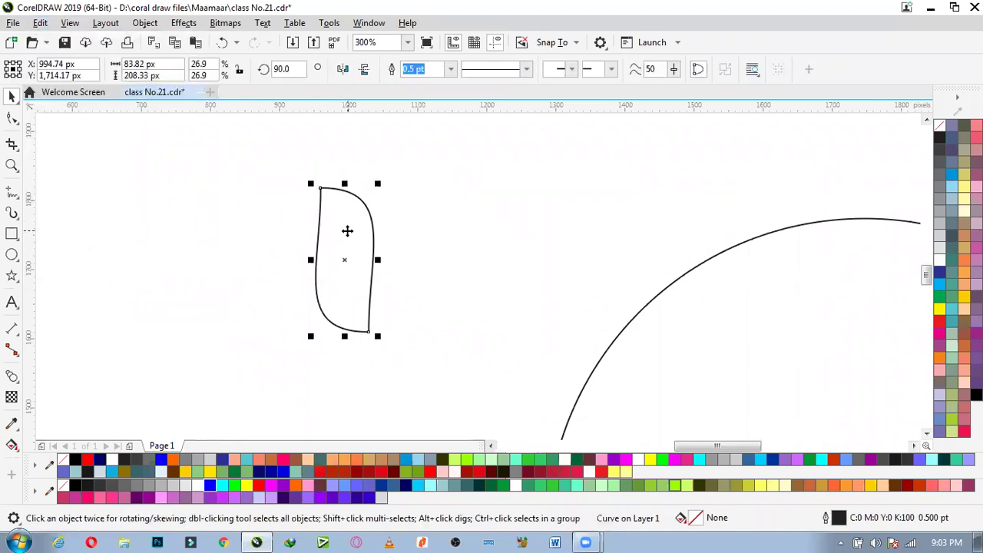
click(40, 23)
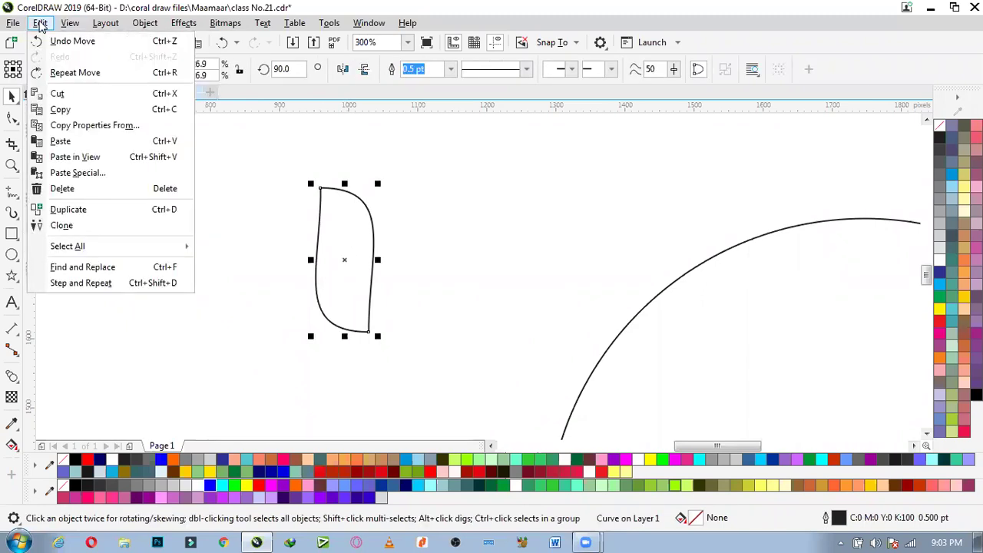
click(77, 231)
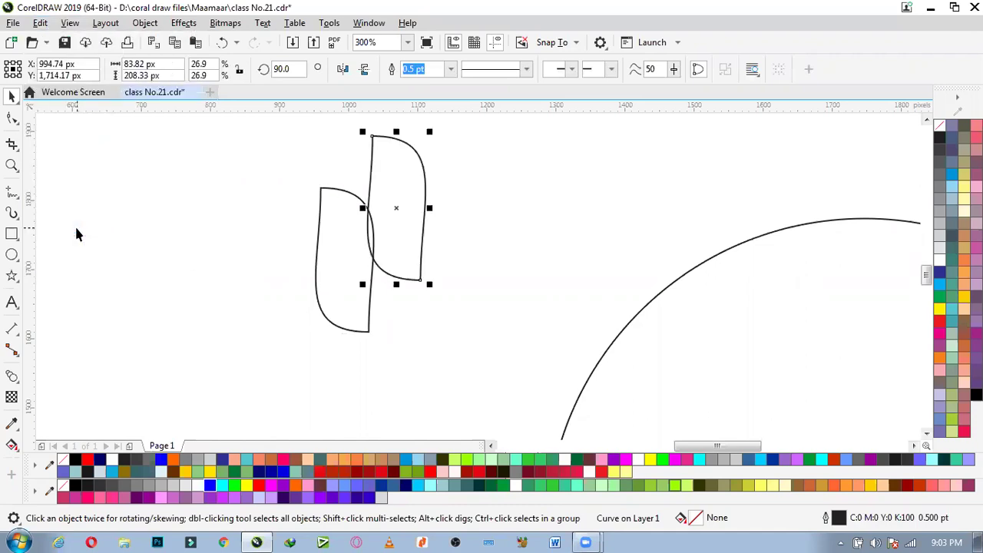
Step: Move the cloned leaf away from the original, to about X 1,297 px, Y 1,843 px
scroll(140, 275, down, 2)
mouse_move(279, 235)
mouse_down()
mouse_move(361, 221)
mouse_move(350, 219)
mouse_up()
scroll(234, 257, up, 2)
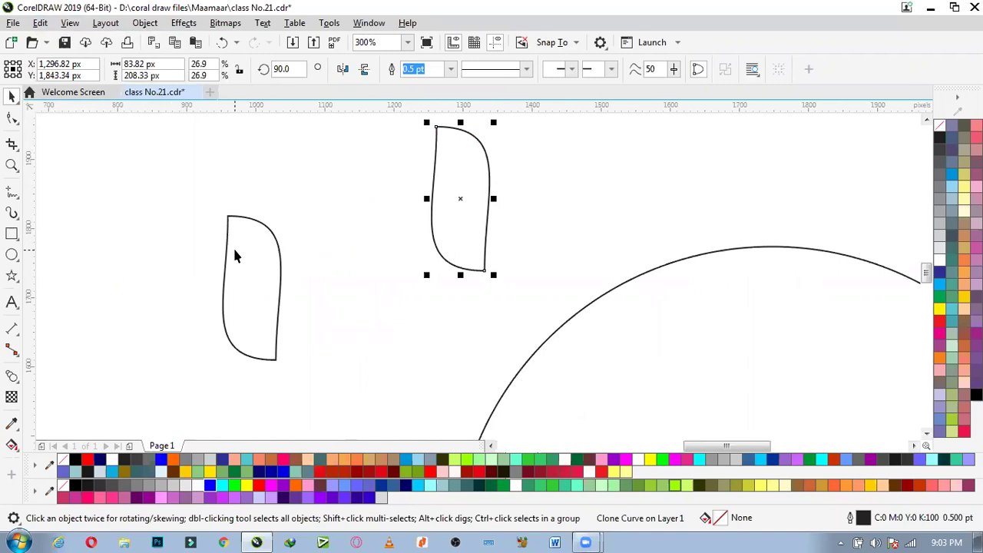
Step: Fill the original leaf shape with red (R230 G9 B17) so its clone takes the same colour
click(280, 298)
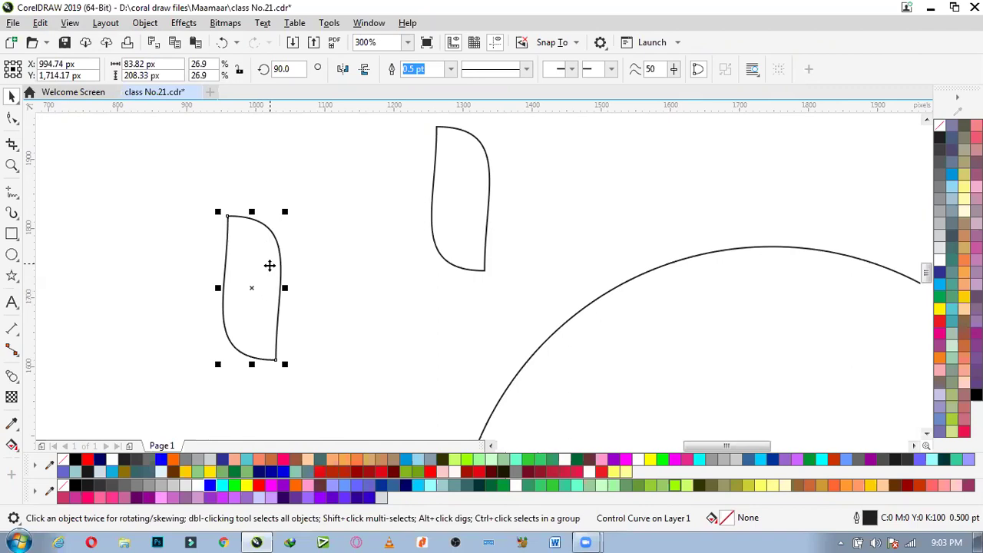
click(432, 204)
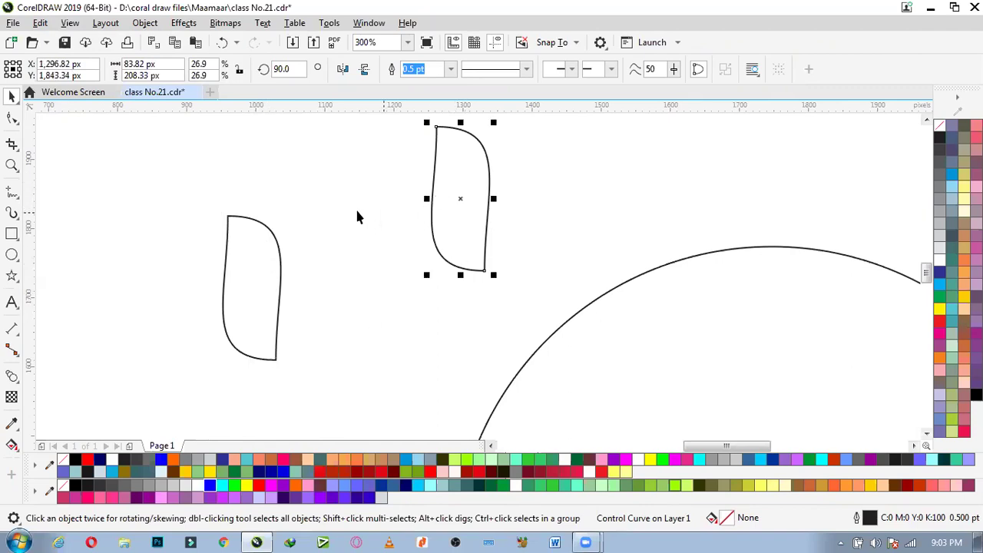
scroll(356, 217, down, 1)
click(315, 249)
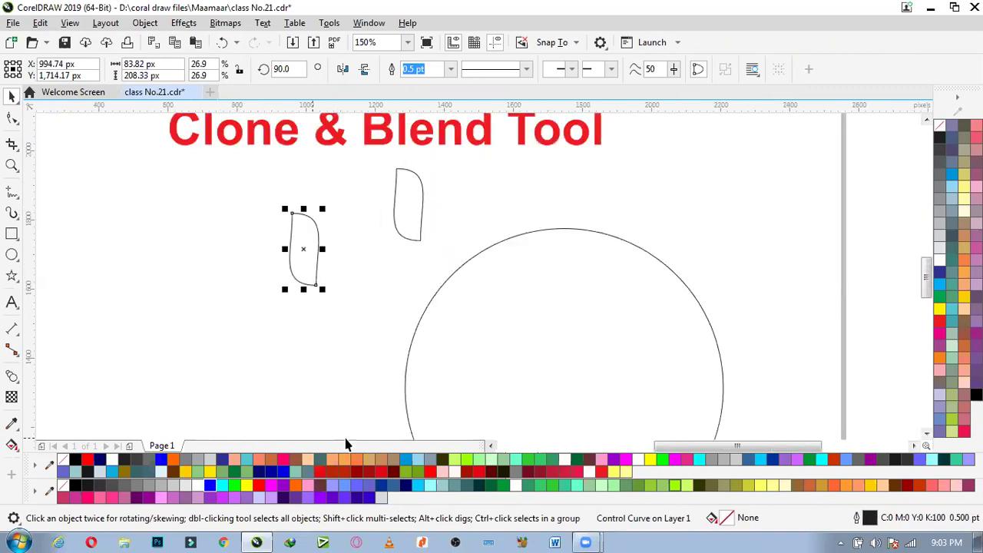
click(323, 470)
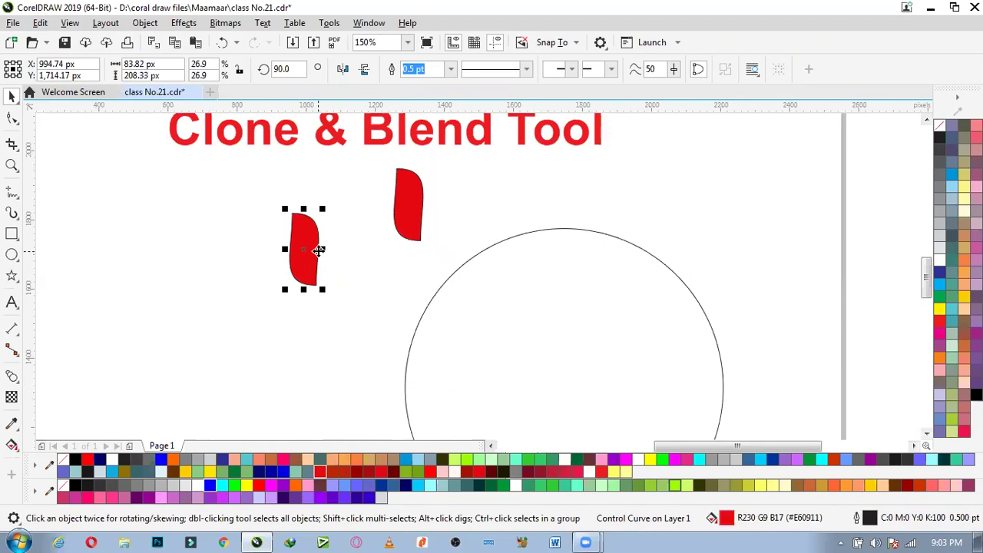
Step: Move the original leaf slightly up and to the left, to about X 984 px, Y 1,773 px
scroll(319, 250, up, 1)
scroll(513, 198, down, 1)
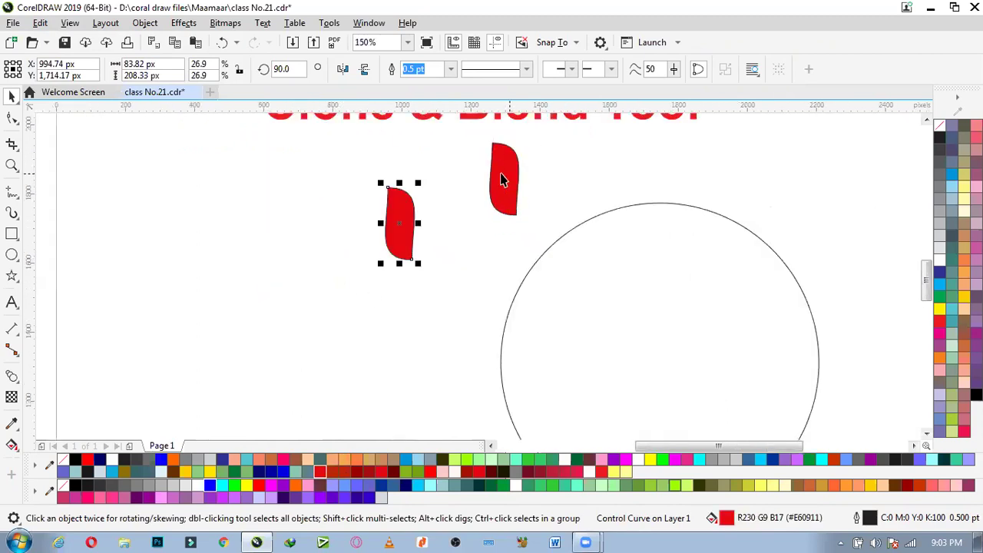
click(499, 173)
scroll(377, 231, down, 1)
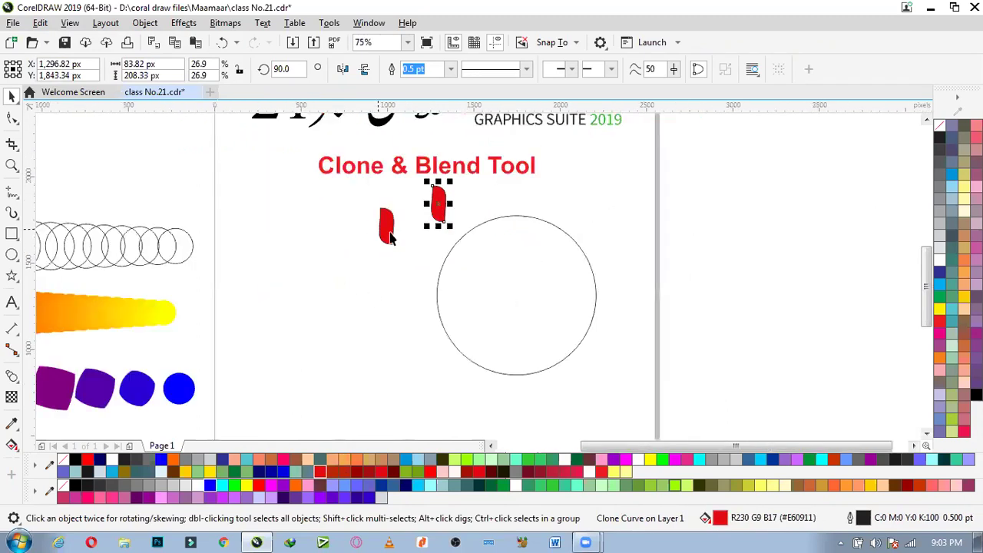
scroll(490, 203, up, 1)
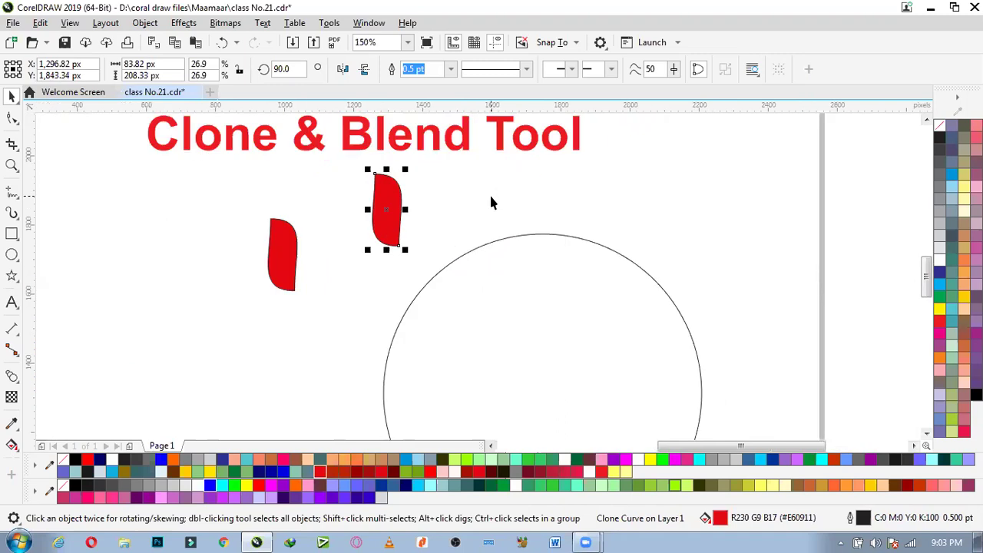
click(277, 256)
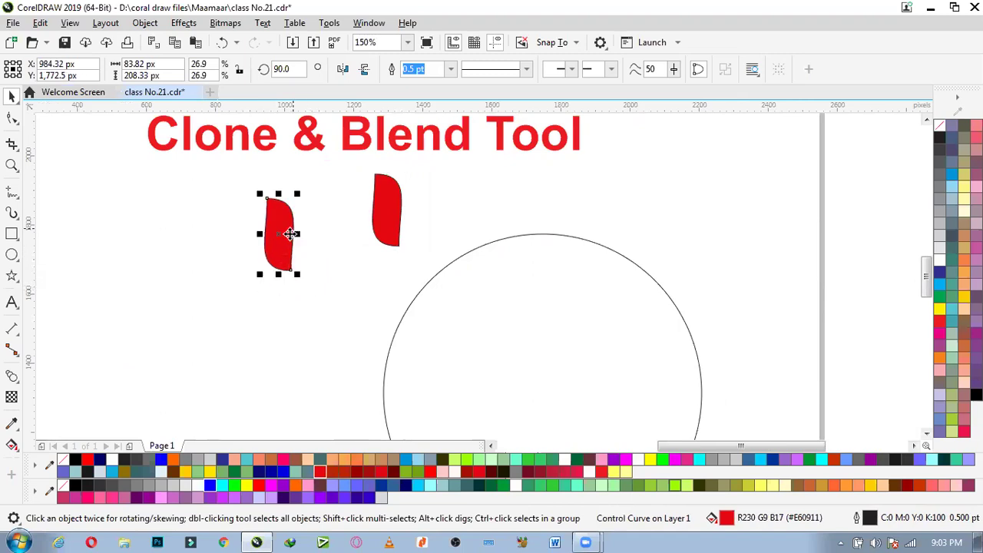
scroll(292, 246, up, 2)
scroll(292, 234, down, 2)
scroll(391, 202, up, 2)
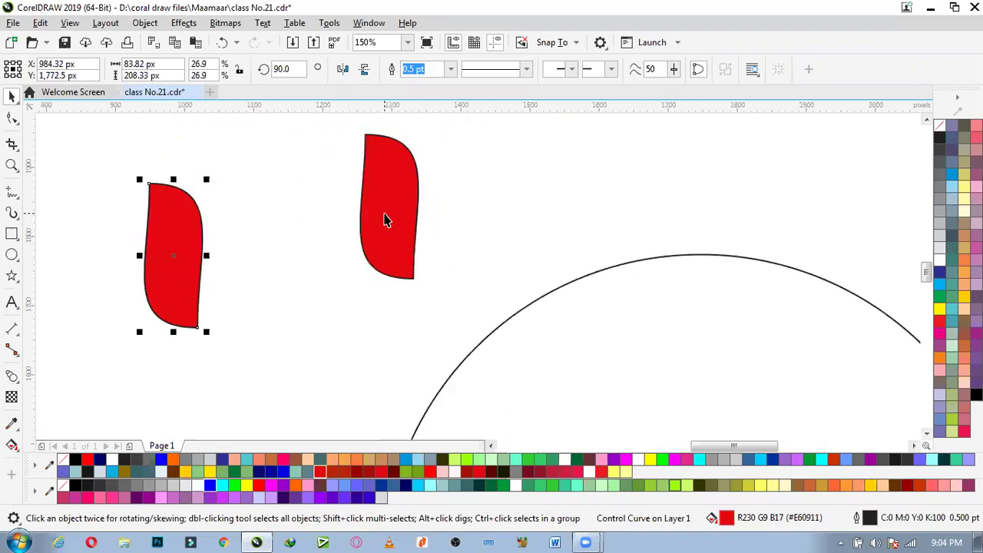
Step: Duplicate the cloned leaf horizontally to the right, placing the copy at about X 2,201 px, Y 1,843 px
click(382, 197)
scroll(381, 196, down, 2)
drag(381, 185, 649, 189)
key(ctrl+z)
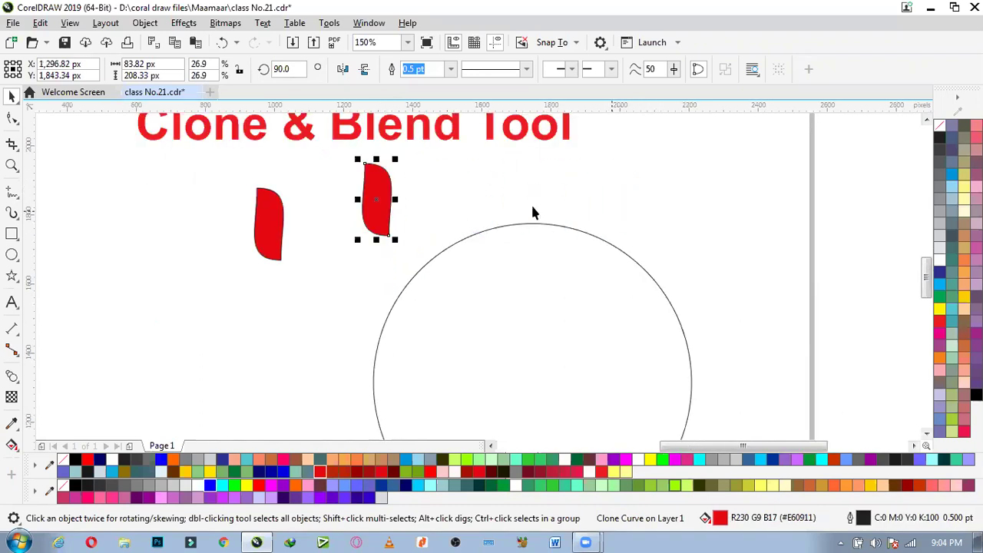
drag(377, 192, 692, 227)
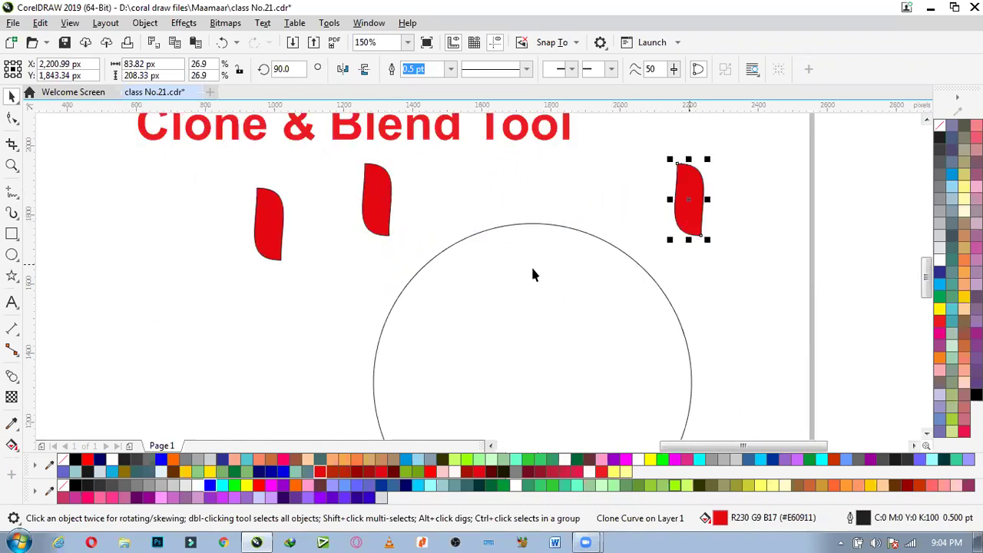
Step: Blend the cloned leaf into its copy on the right with 20 steps
click(11, 375)
drag(388, 207, 693, 228)
key(space)
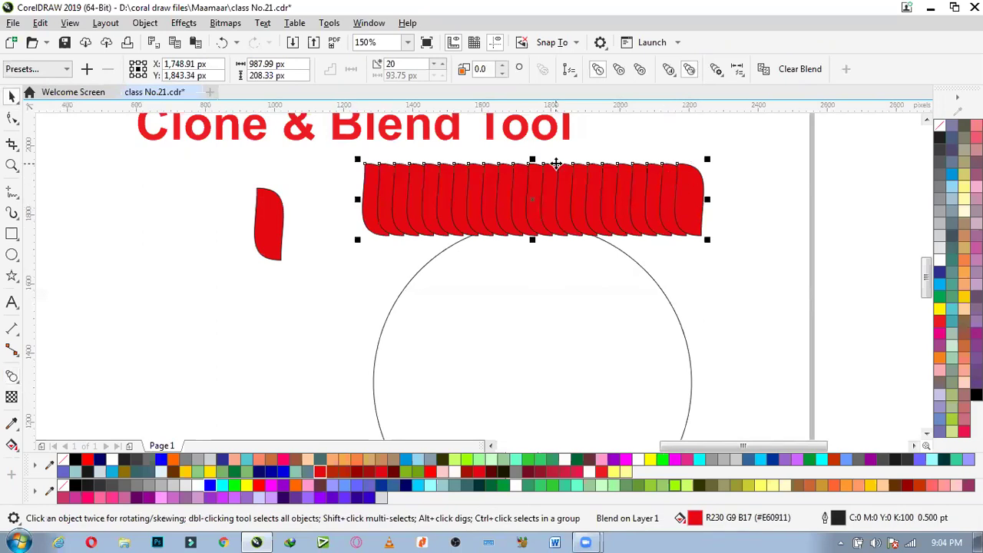
scroll(560, 165, down, 2)
scroll(591, 179, up, 2)
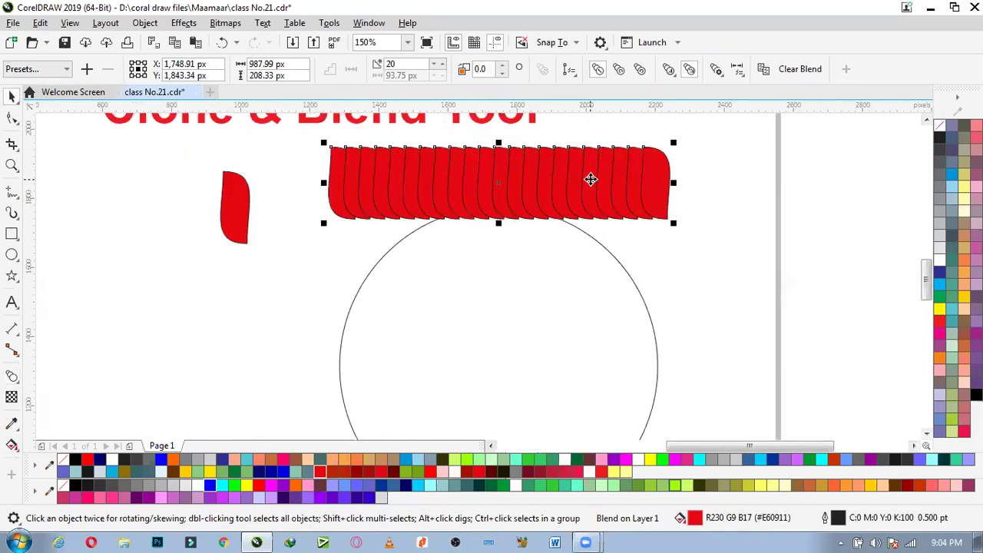
Step: Remove the outline from the original red leaf so the blended clones lose theirs too
scroll(514, 175, up, 2)
scroll(500, 151, down, 2)
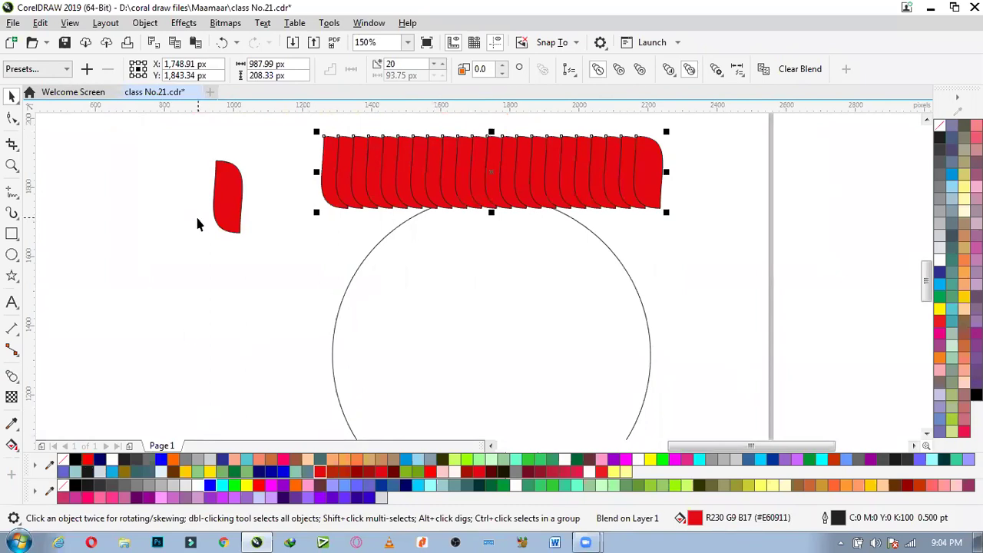
click(231, 212)
right_click(65, 487)
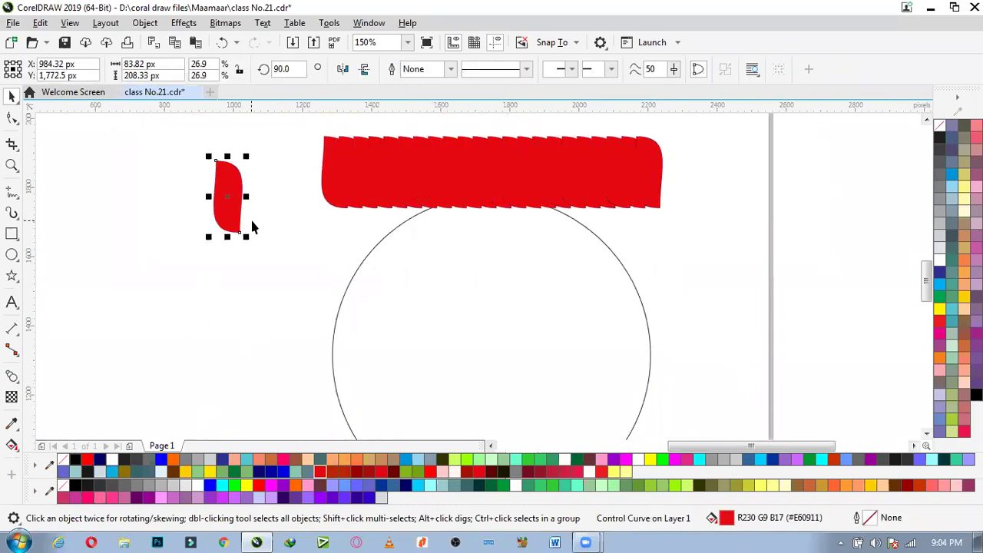
Step: Attach the red leaf blend to the large circle as its new path
click(613, 153)
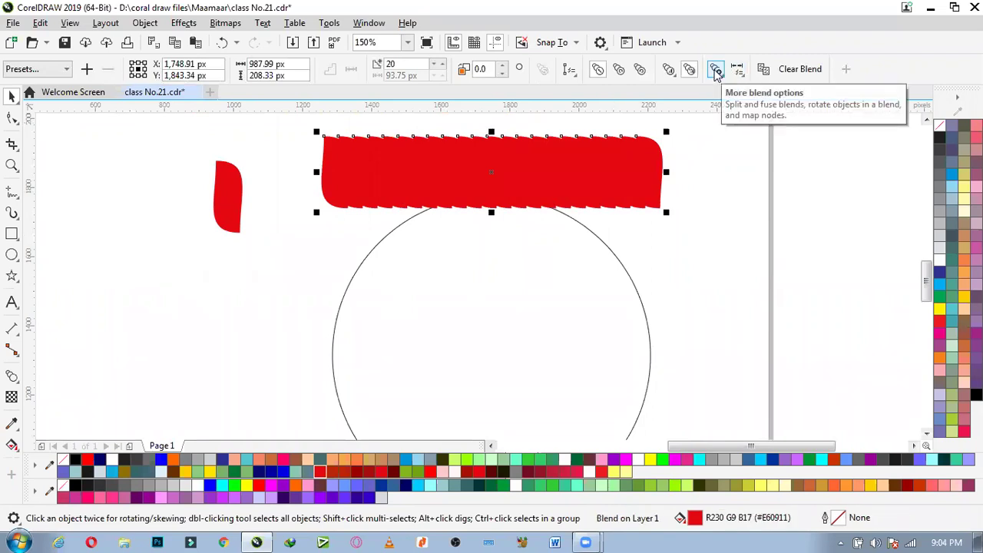
scroll(717, 75, up, 1)
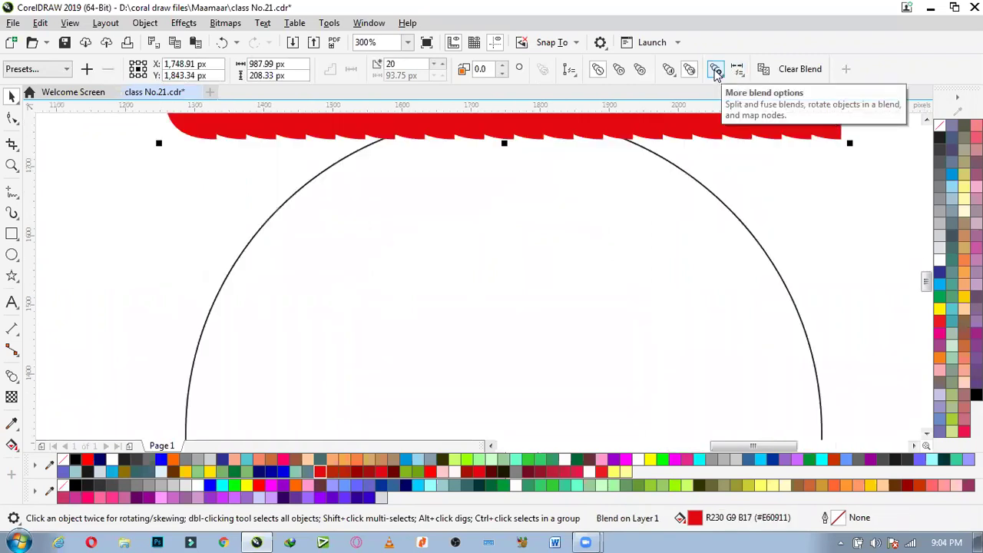
click(571, 71)
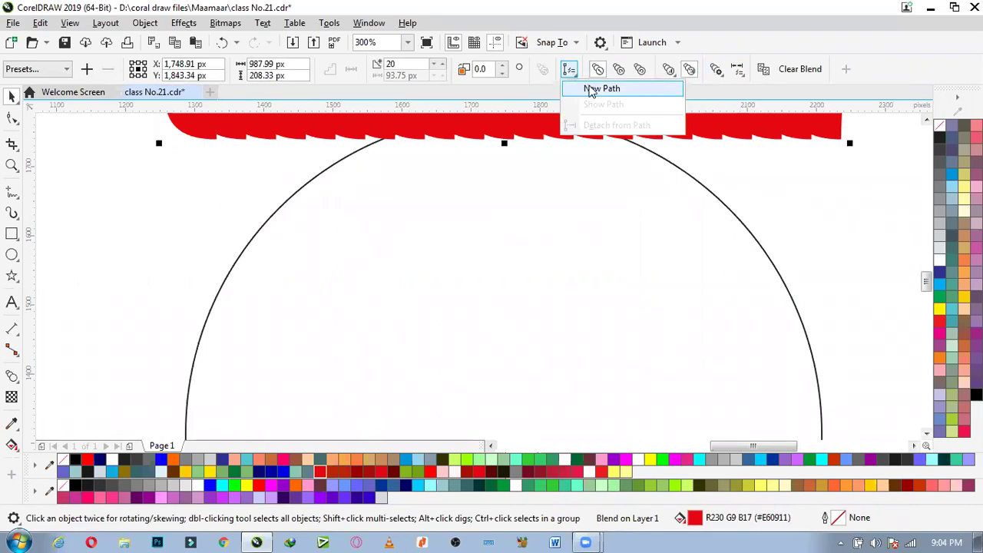
click(592, 90)
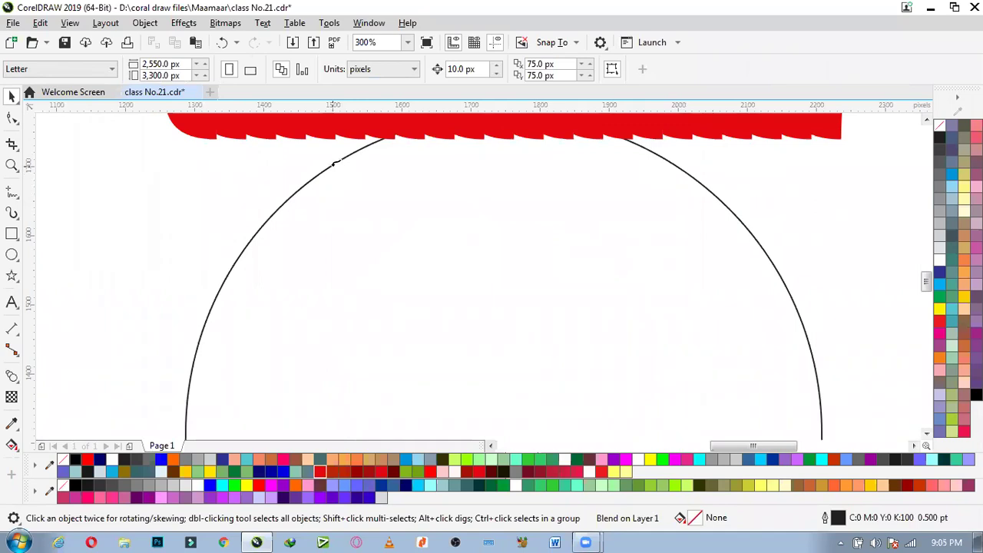
click(334, 164)
scroll(346, 192, down, 5)
scroll(397, 171, up, 2)
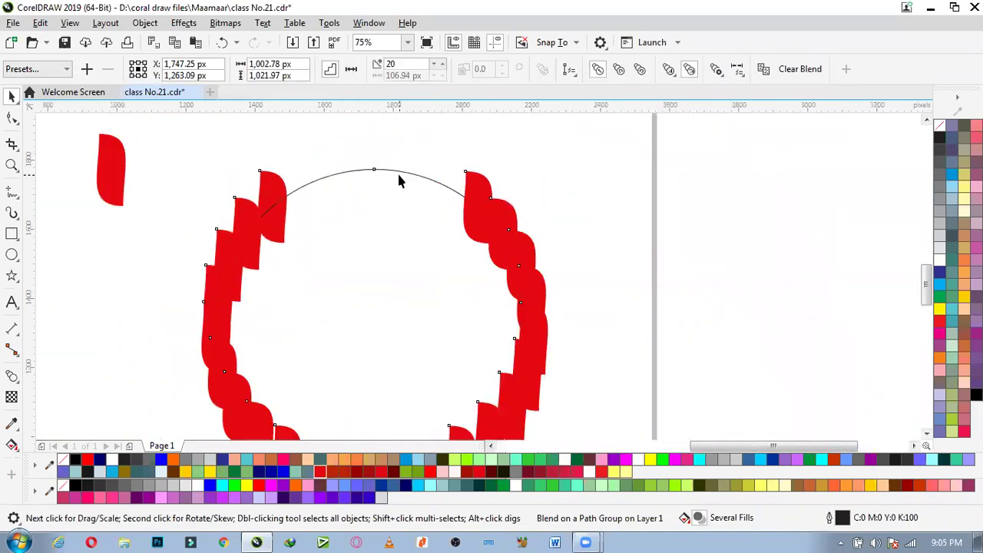
scroll(464, 191, up, 1)
scroll(457, 204, down, 1)
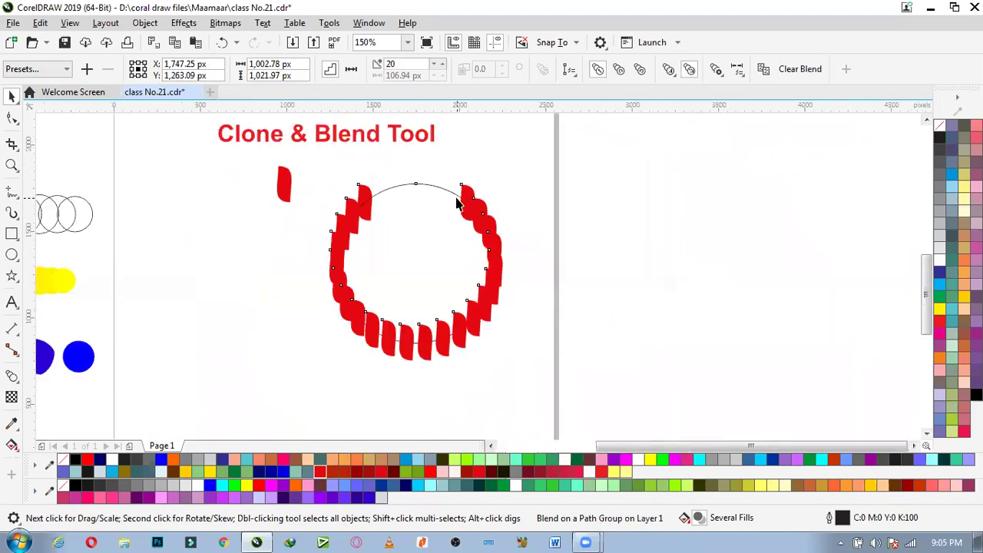
Step: Set the blend to 80 steps and spread it along the full circle path
scroll(397, 188, up, 1)
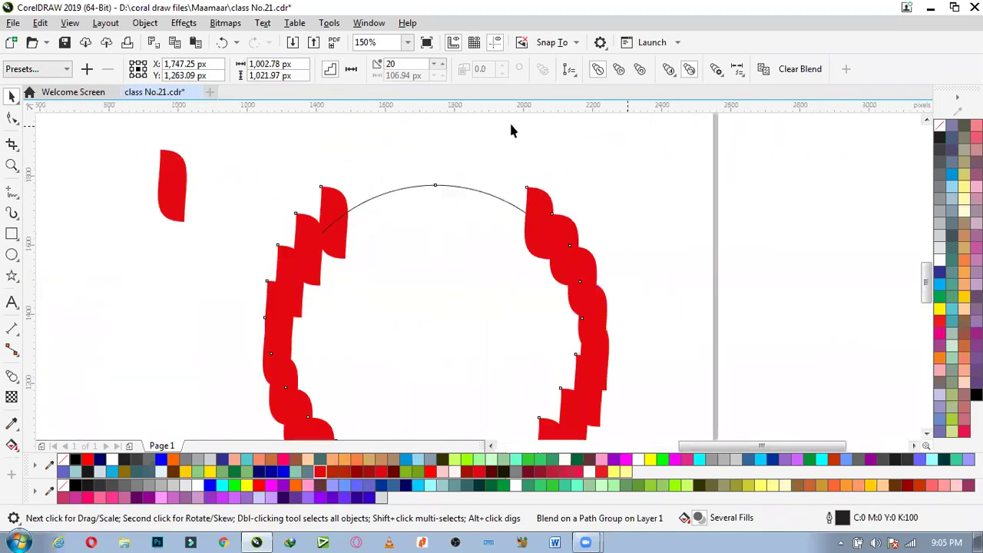
double_click(432, 64)
text(80)
key(Return)
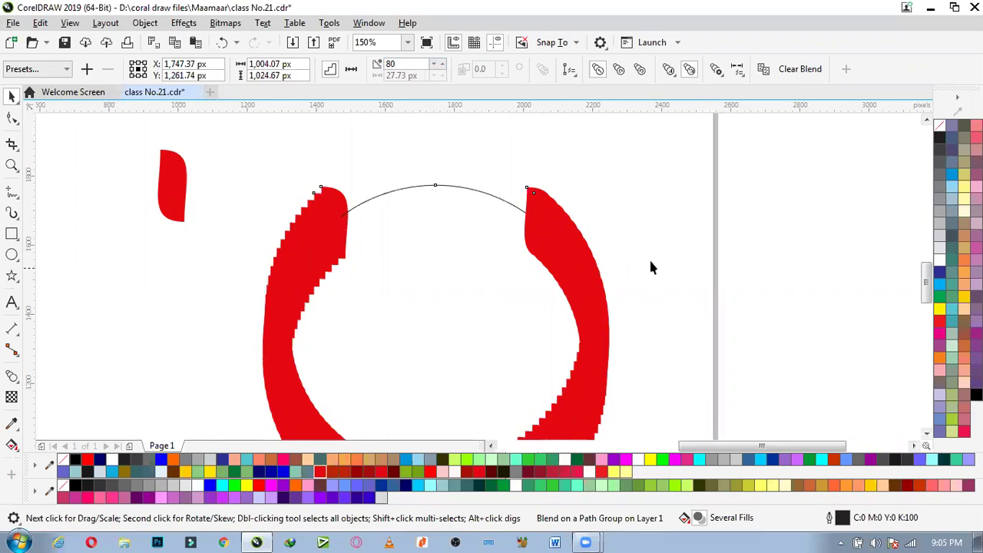
click(717, 70)
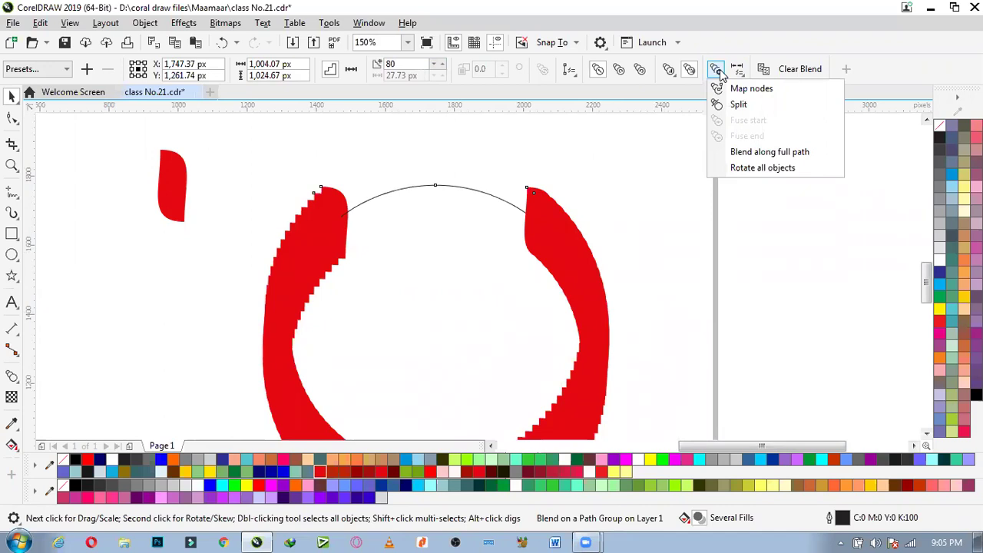
click(760, 152)
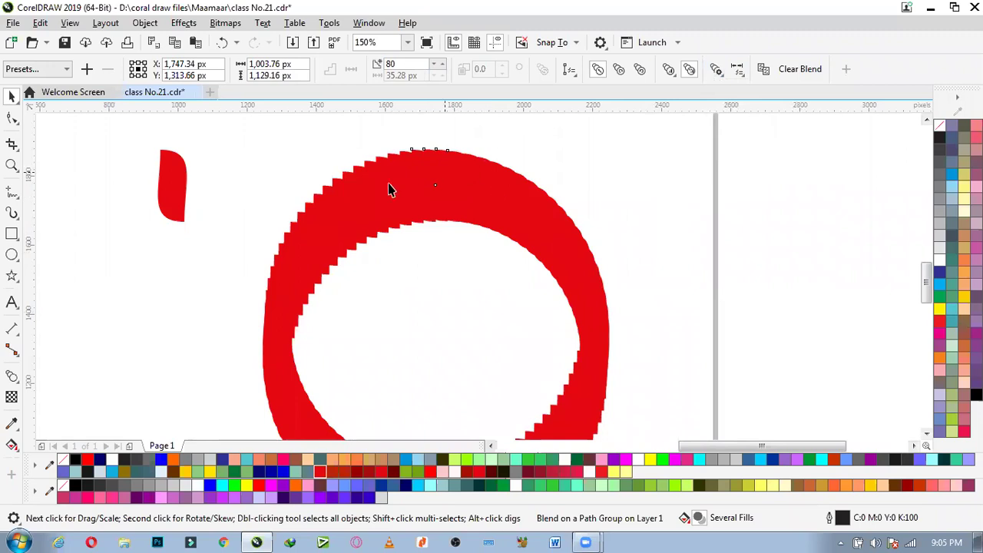
Step: Reduce the red leaf blend around the circle to 40 steps, and further to 20 steps
scroll(502, 168, down, 1)
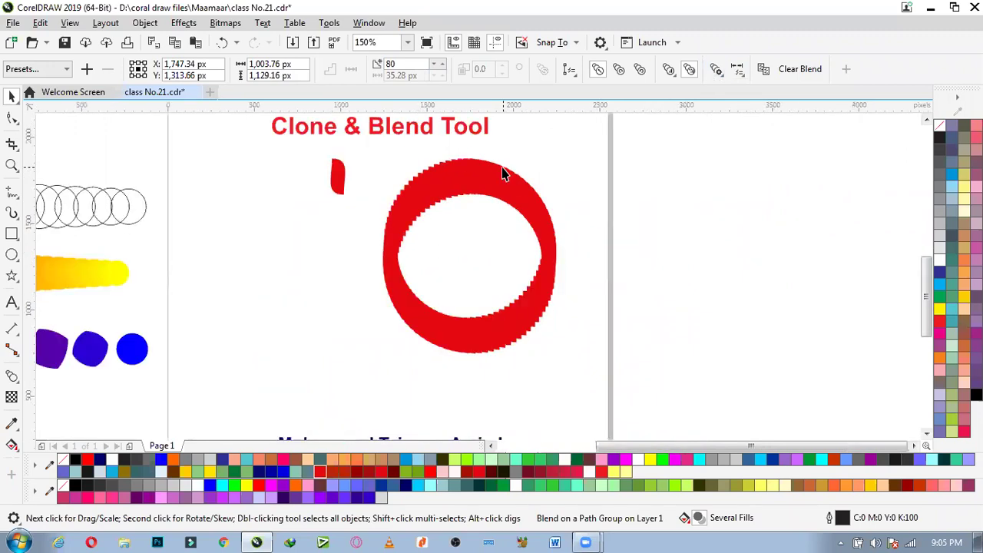
scroll(480, 174, up, 1)
text(40)
key(Return)
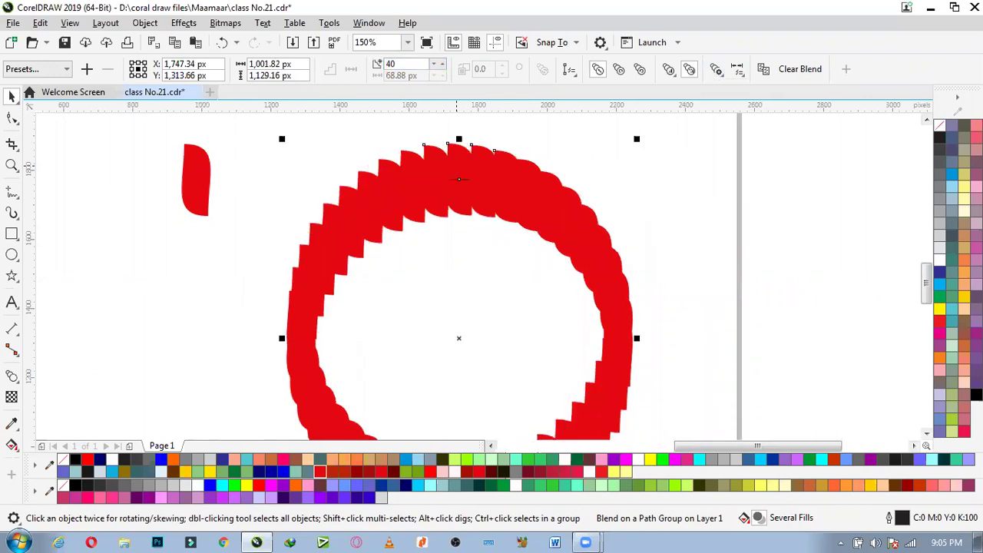
double_click(412, 65)
key(Return)
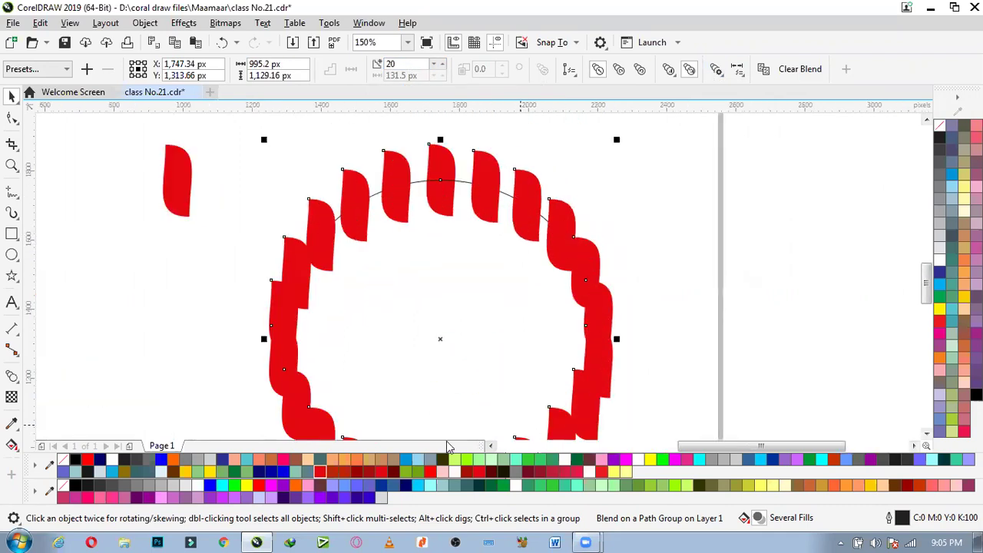
scroll(355, 198, down, 4)
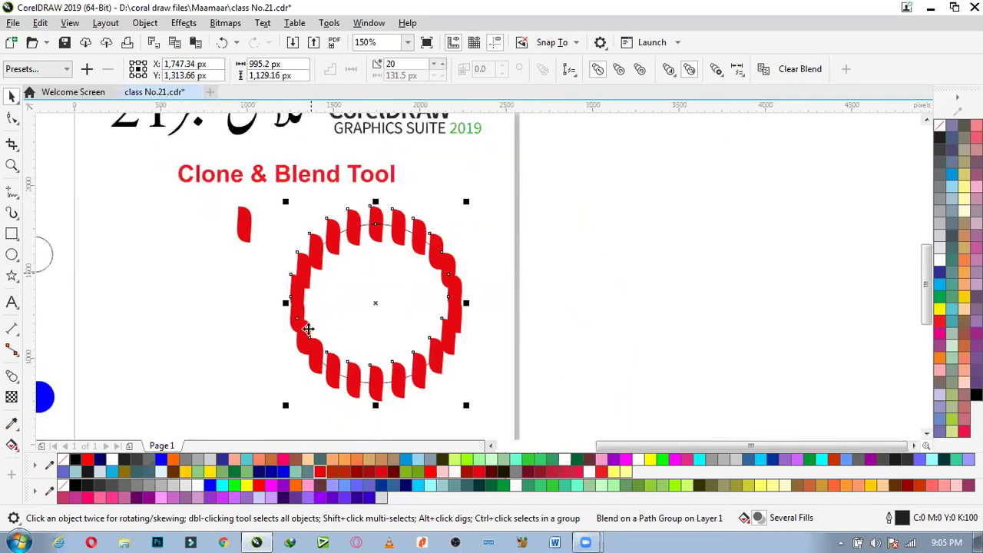
scroll(334, 276, up, 2)
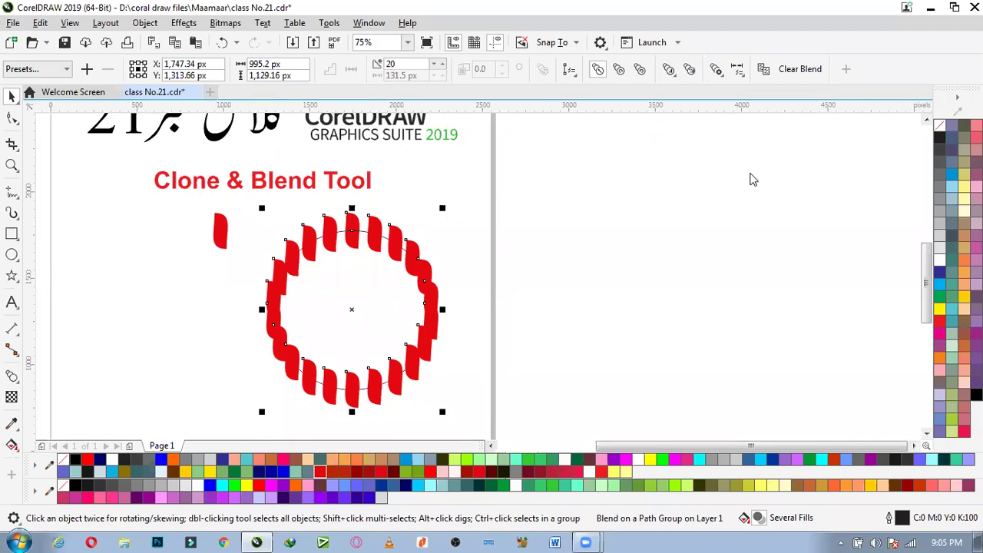
Step: Make all the leaves in the blend rotate to follow the circle path
click(716, 68)
click(752, 167)
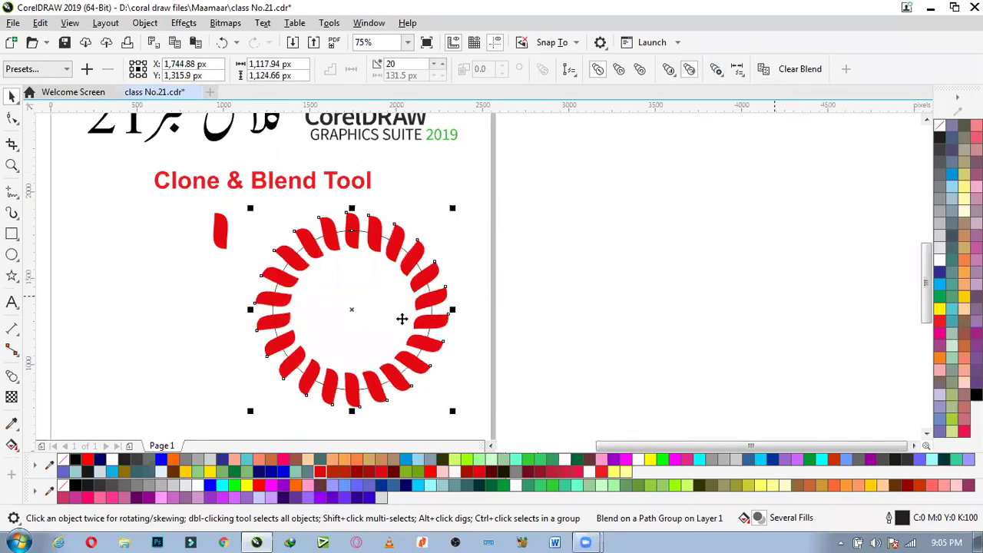
scroll(362, 296, up, 1)
scroll(347, 167, down, 1)
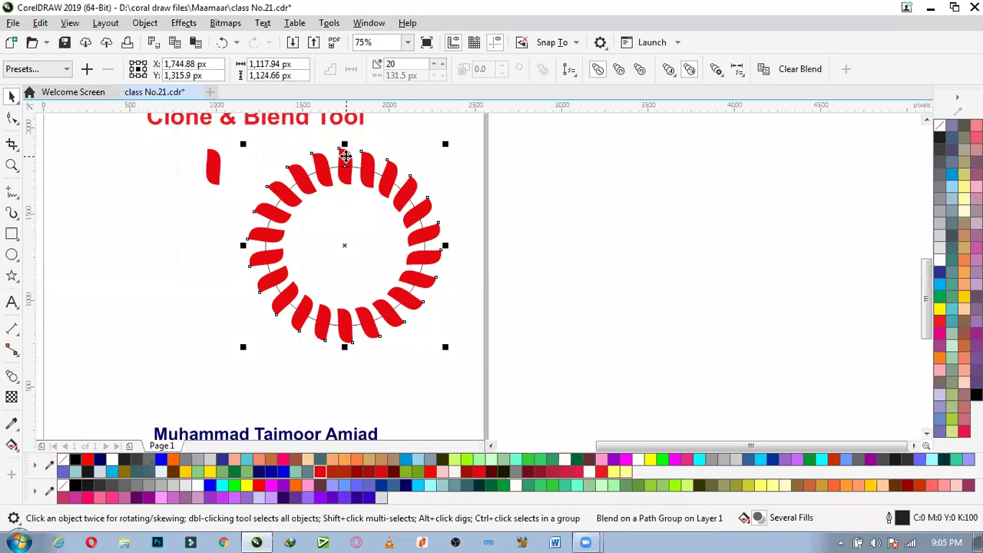
scroll(346, 156, up, 1)
scroll(345, 156, down, 1)
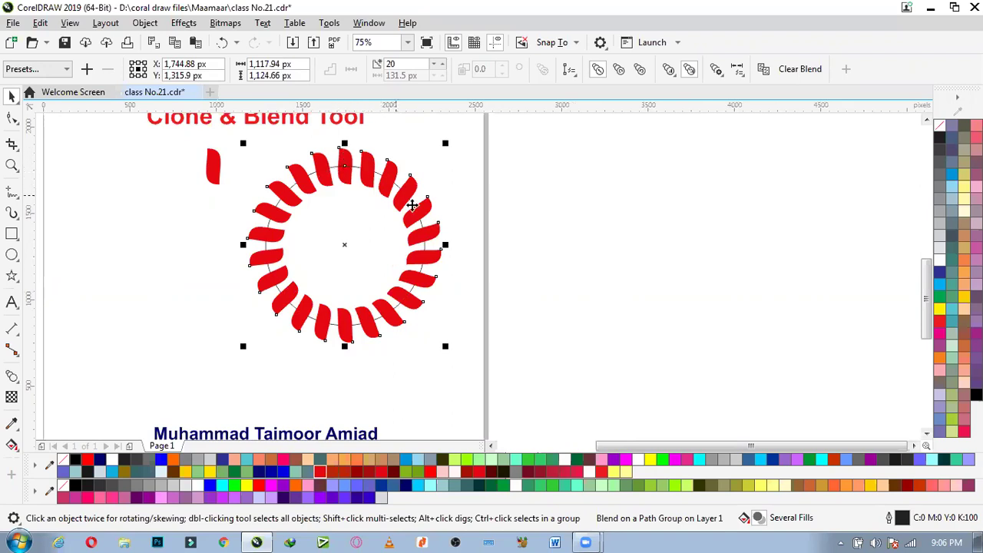
Step: Set the rotated red leaf blend to 40 steps
scroll(301, 171, up, 1)
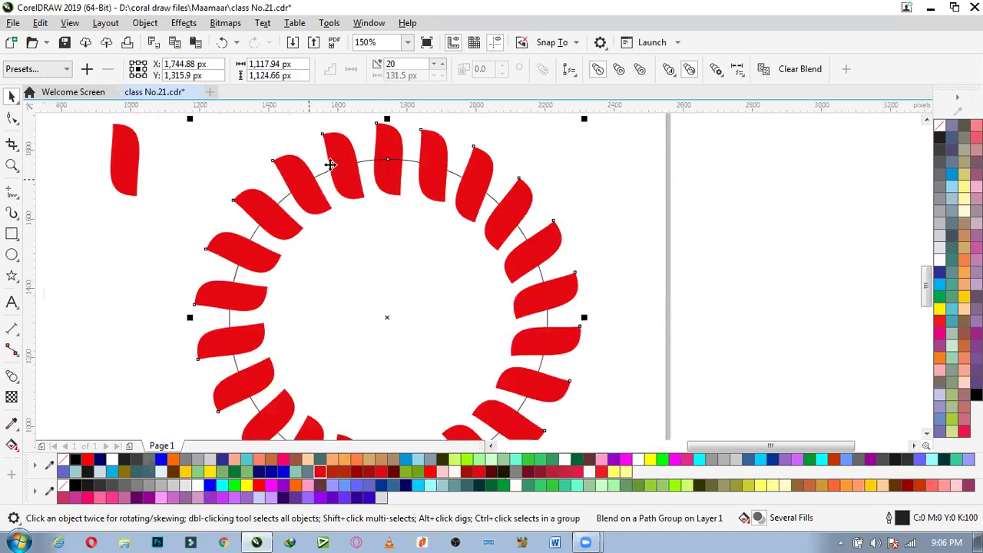
scroll(358, 169, down, 1)
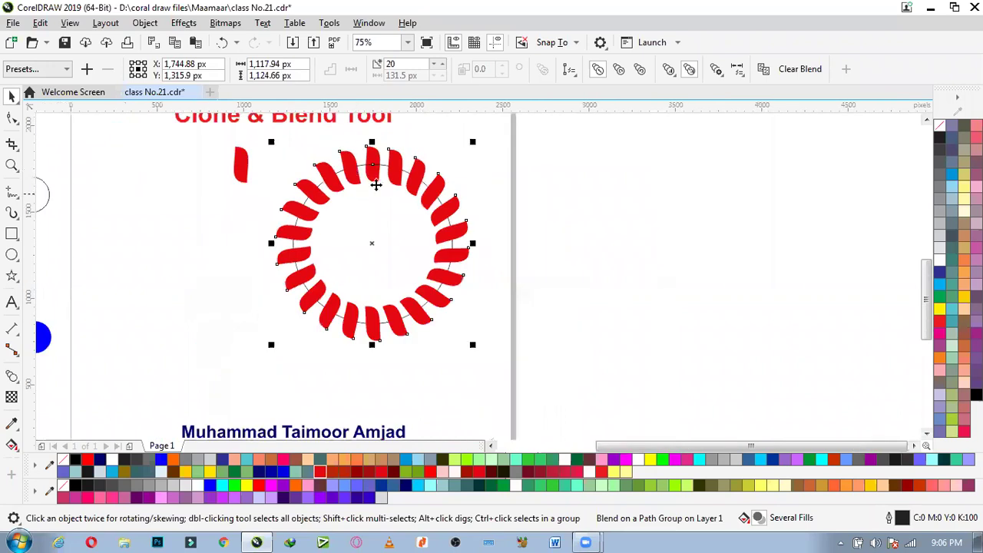
scroll(349, 161, up, 1)
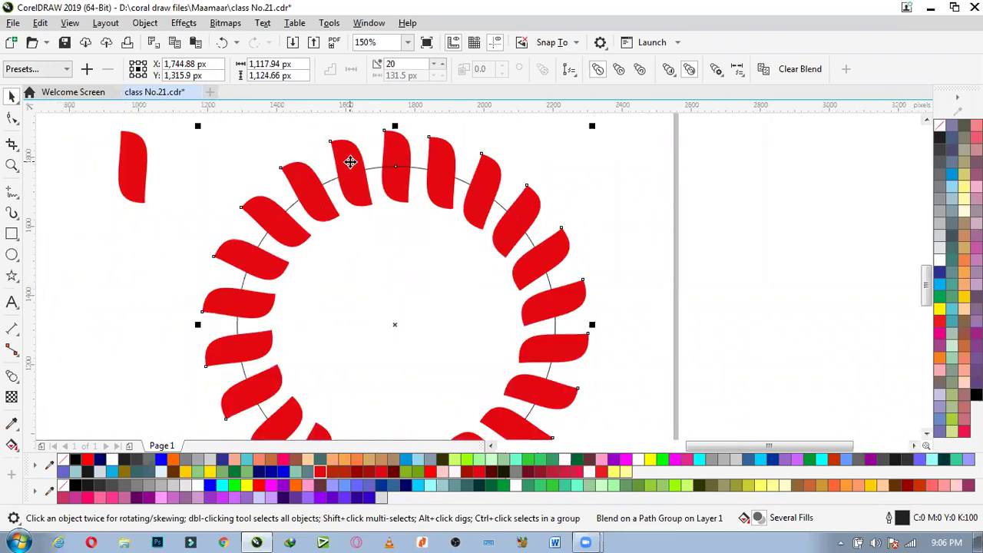
scroll(350, 162, up, 1)
drag(413, 64, 377, 66)
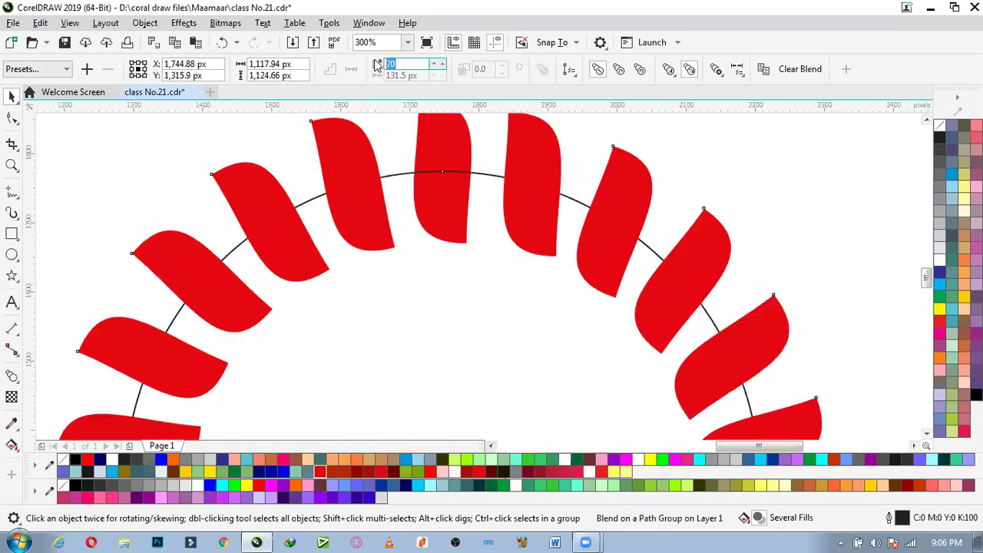
text(40)
key(Return)
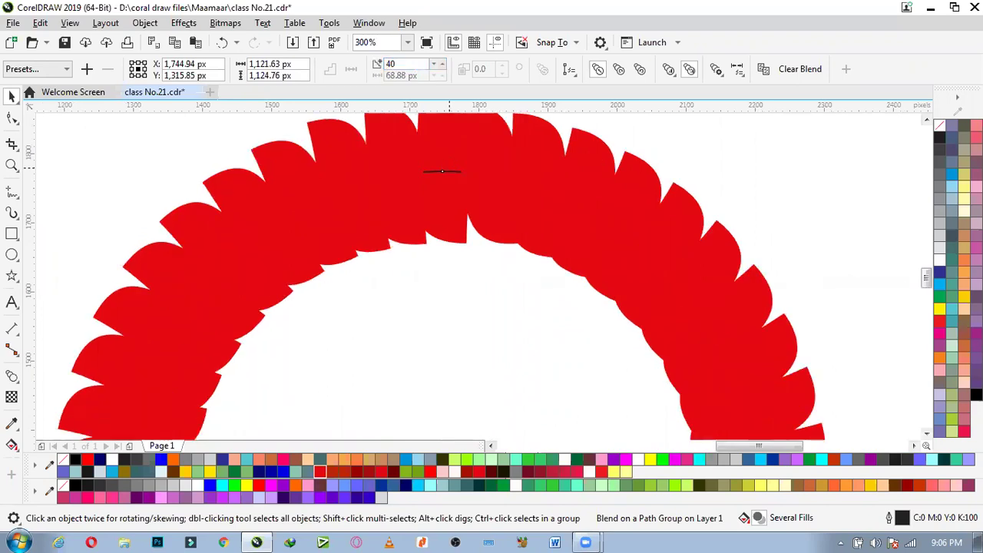
scroll(453, 246, down, 1)
scroll(397, 214, up, 1)
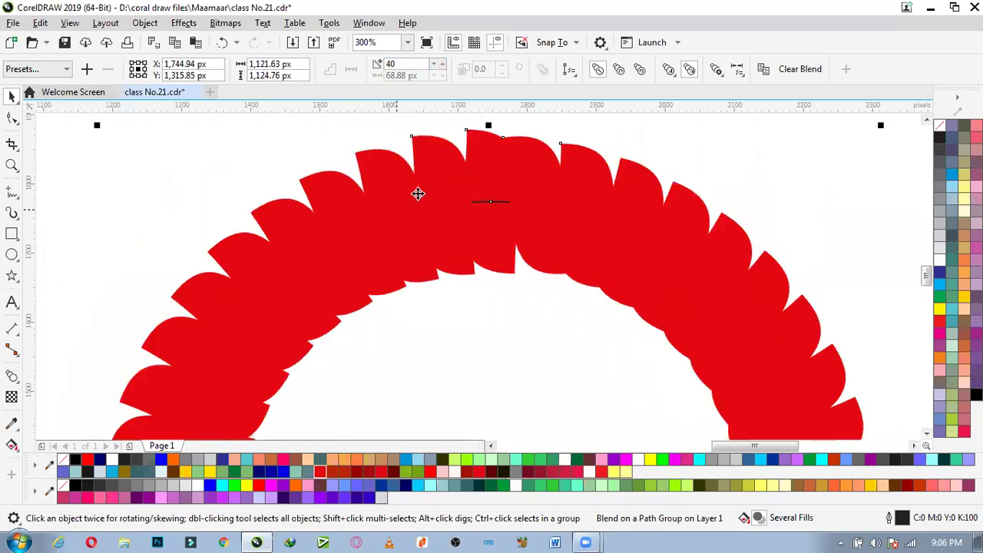
Step: Raise the number of steps in the circular leaf blend to 45, and further to 50
click(408, 63)
double_click(389, 63)
text(45)
key(Return)
double_click(392, 63)
text(50)
key(Return)
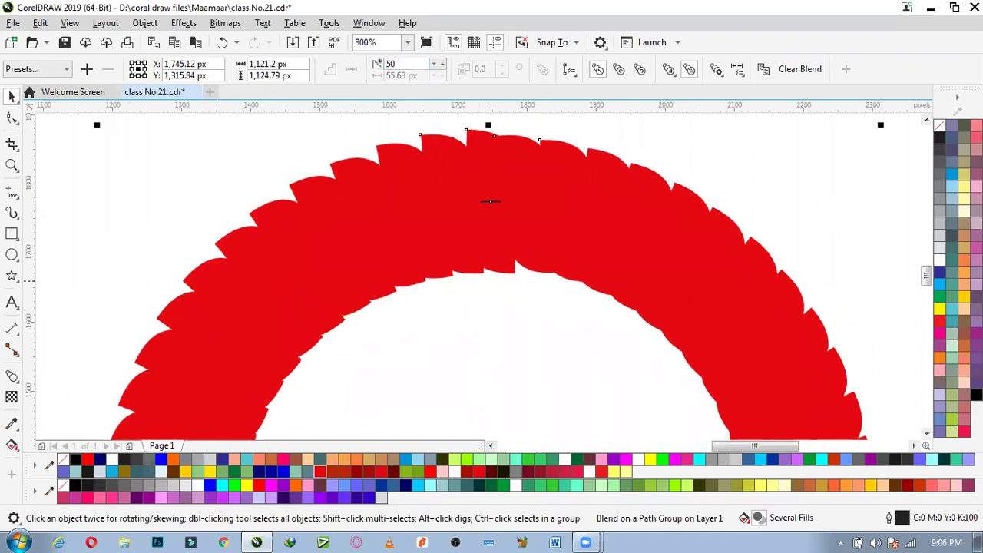
scroll(514, 266, down, 3)
scroll(483, 264, up, 1)
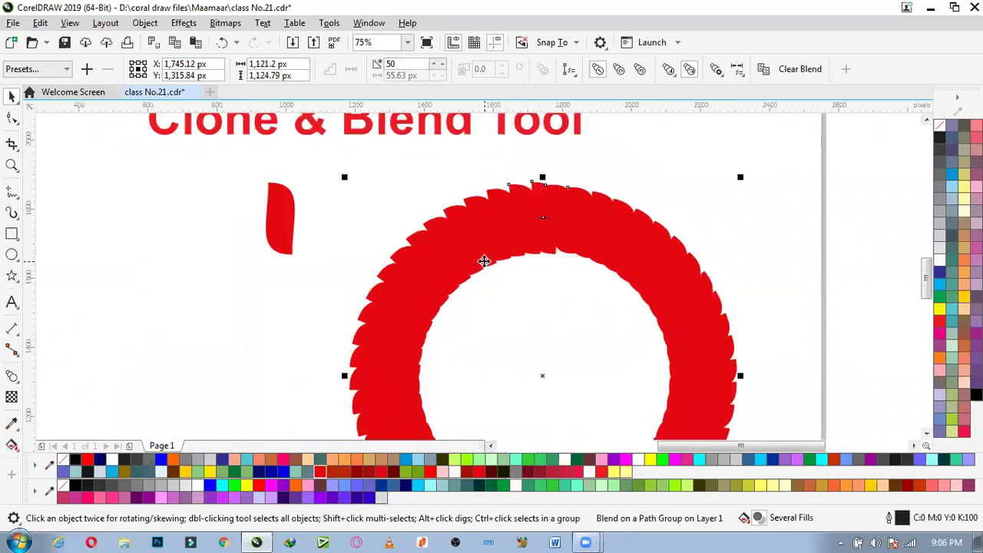
Step: Fill the original leaf with white and give it a black outline so the blended clones match
scroll(471, 238, up, 2)
click(93, 181)
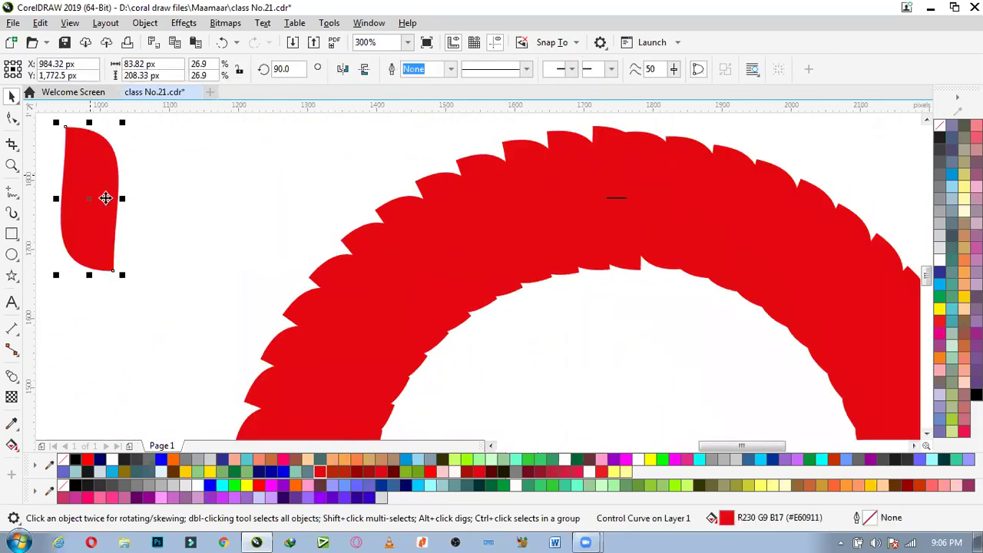
click(198, 485)
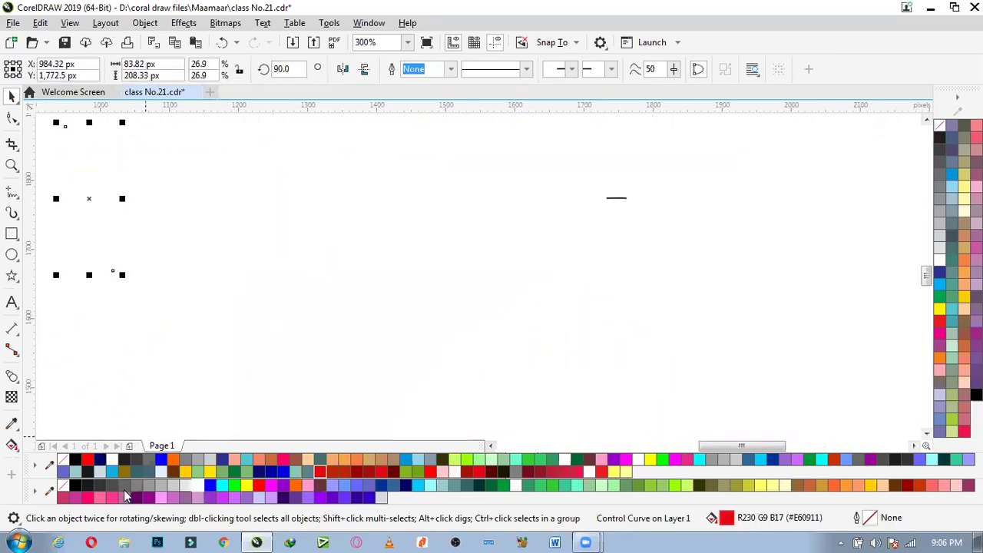
right_click(74, 485)
scroll(450, 224, down, 2)
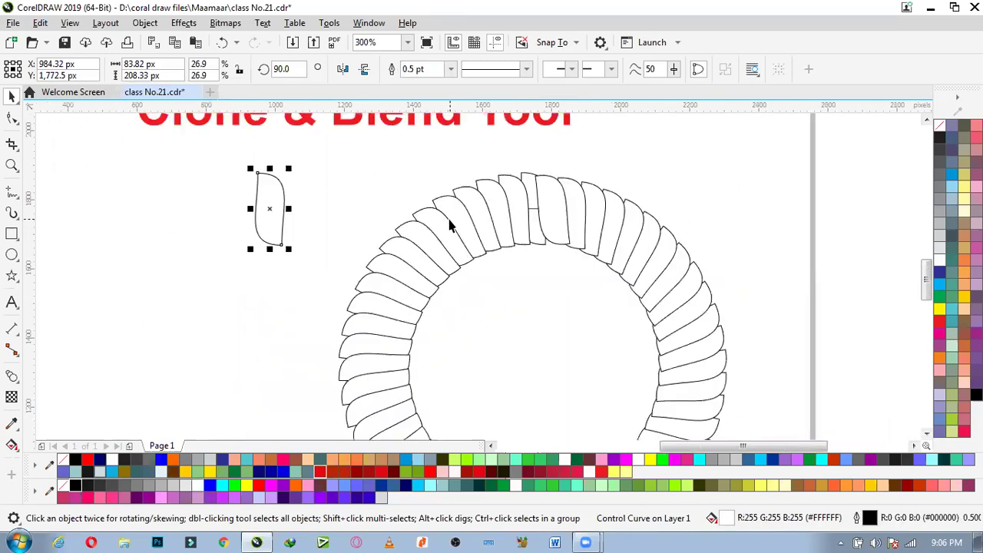
scroll(463, 201, up, 3)
scroll(533, 164, down, 3)
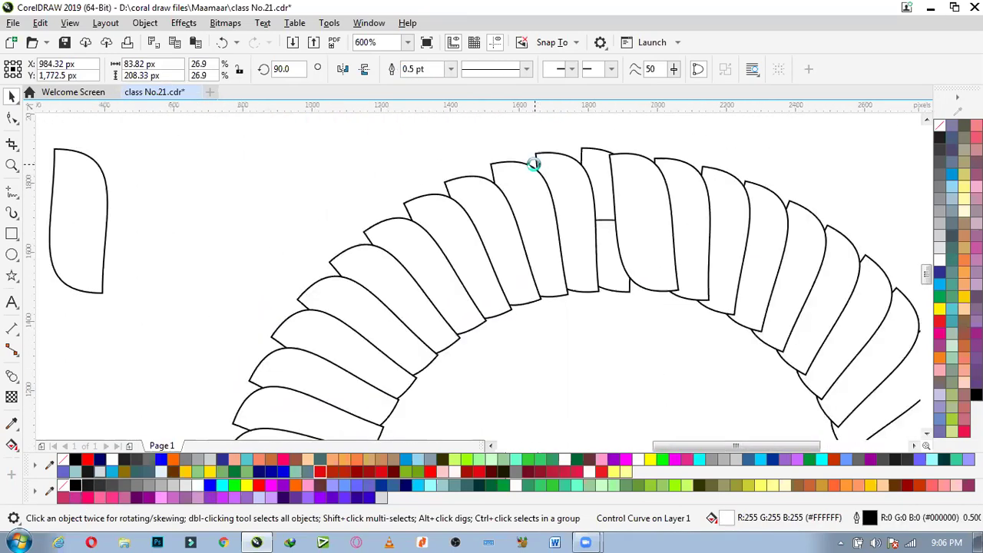
scroll(315, 219, down, 2)
scroll(310, 211, up, 3)
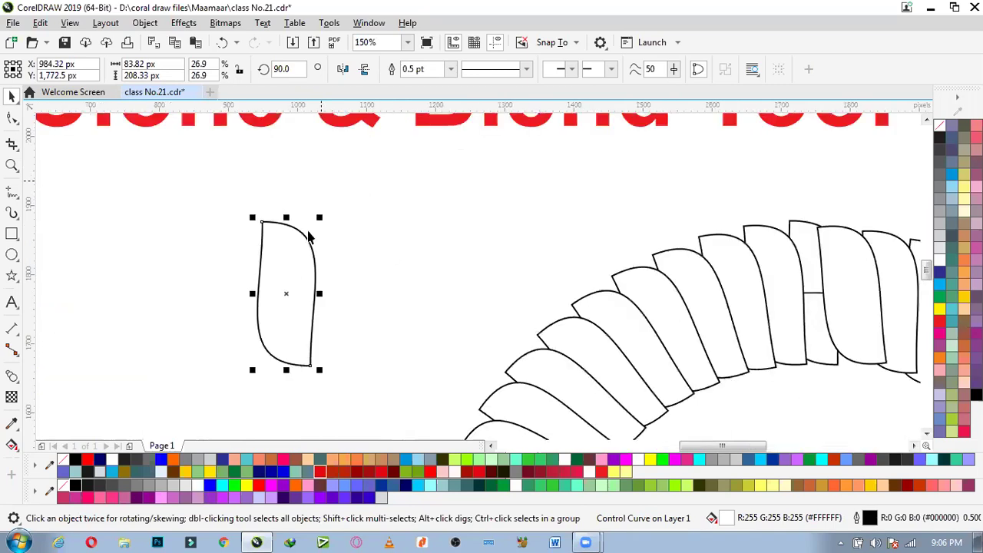
Step: Rotate the original leaf counterclockwise to an angle of about 103.4°, tilting all the blended clones
click(303, 241)
scroll(305, 227, down, 2)
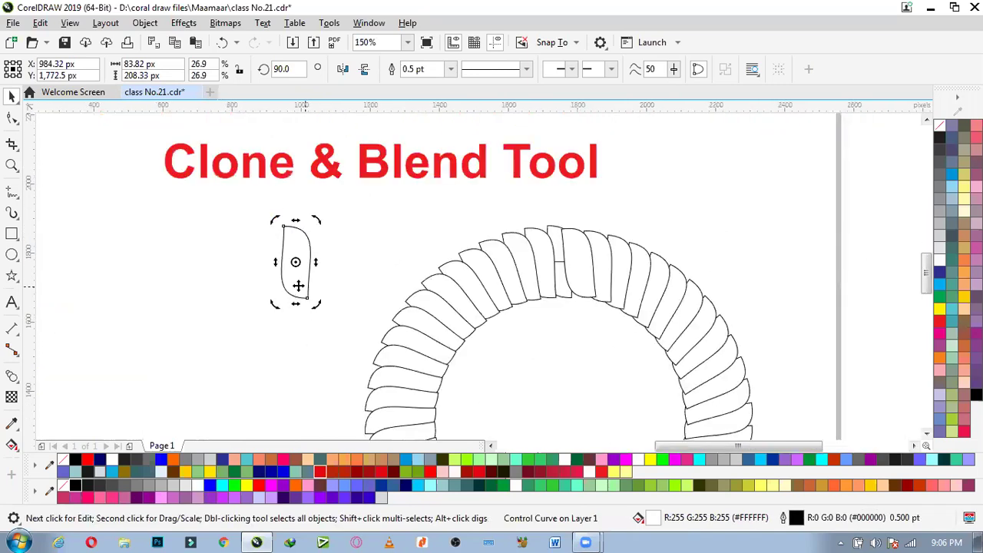
scroll(516, 212, down, 2)
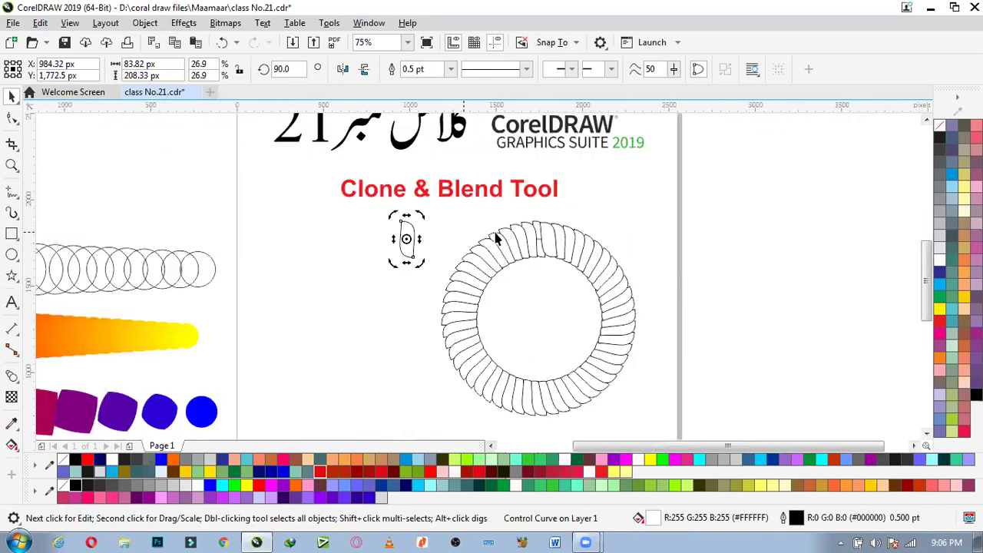
scroll(498, 238, up, 4)
click(131, 293)
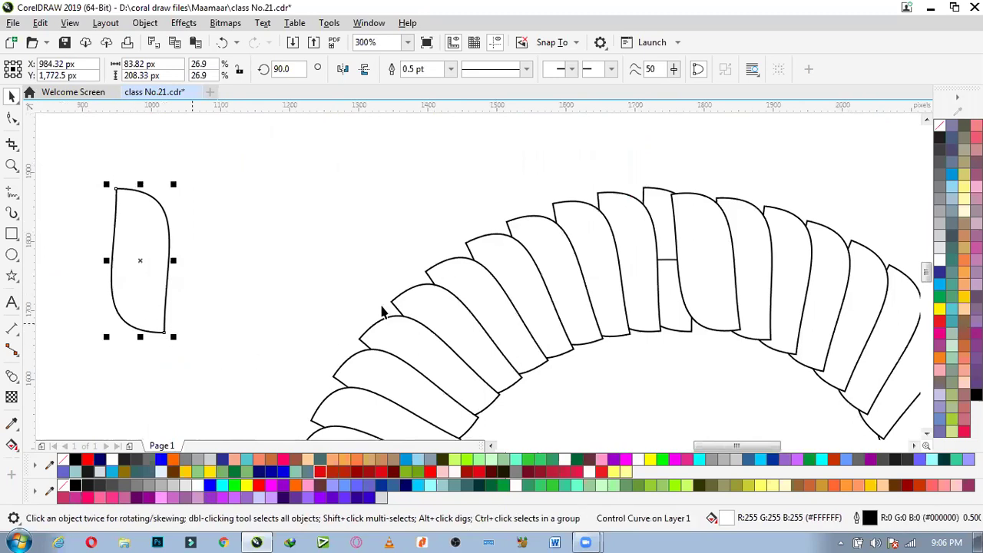
click(153, 300)
mouse_move(174, 340)
mouse_down()
mouse_move(217, 321)
mouse_move(186, 330)
mouse_move(191, 336)
mouse_up()
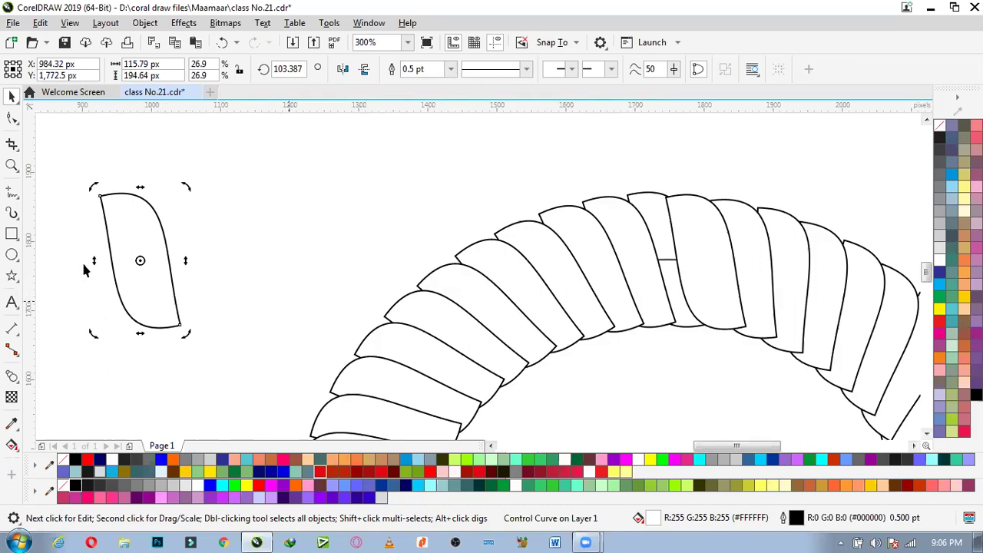
Step: Reshape the original leaf by adjusting its nodes' curve handles and moving the lower node inward to narrow it
click(11, 117)
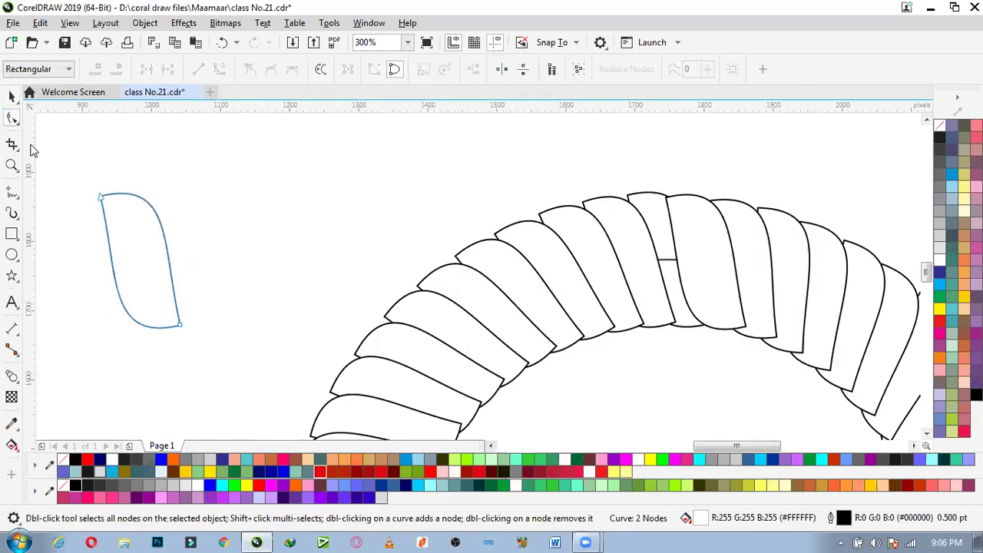
click(99, 198)
drag(174, 175, 185, 170)
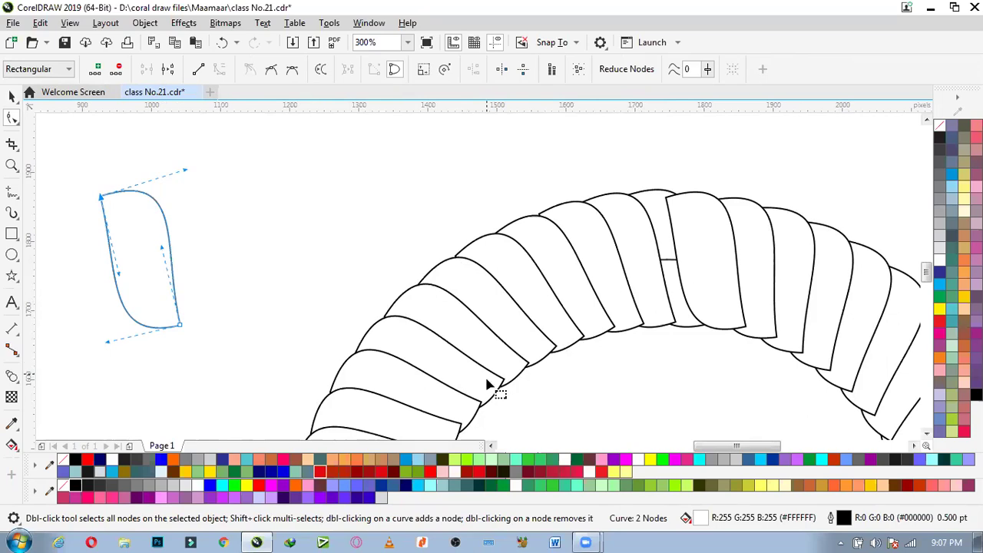
drag(161, 254, 156, 253)
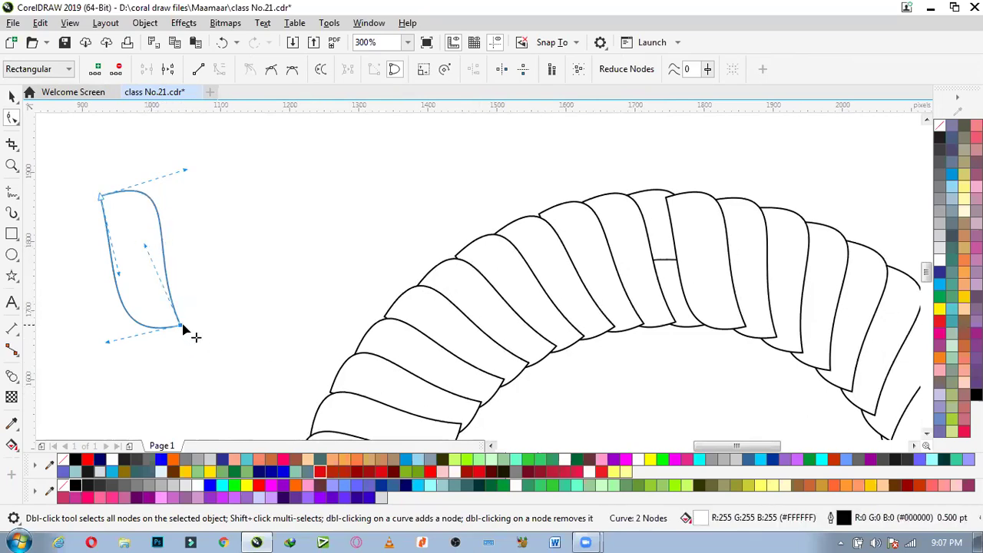
drag(182, 327, 163, 327)
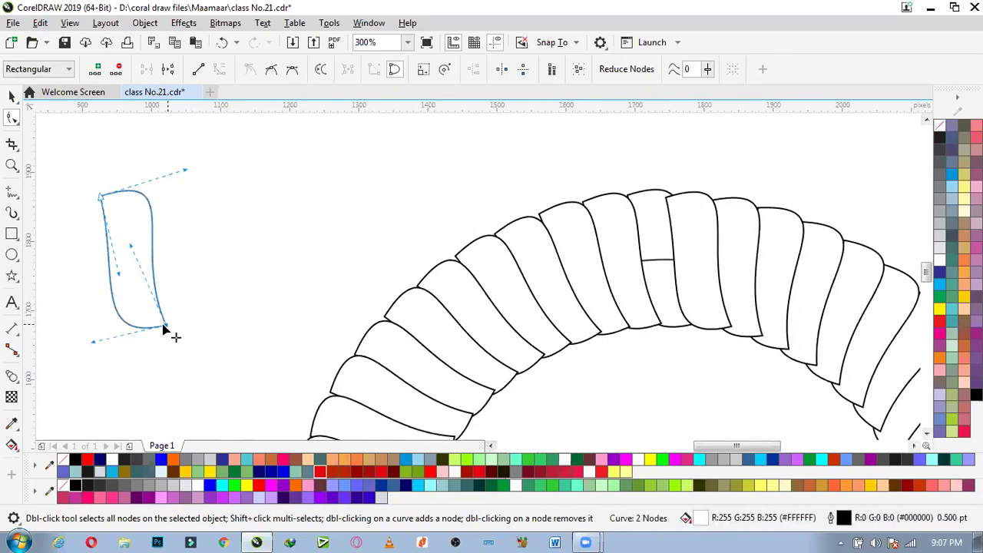
scroll(443, 200, down, 4)
key(space)
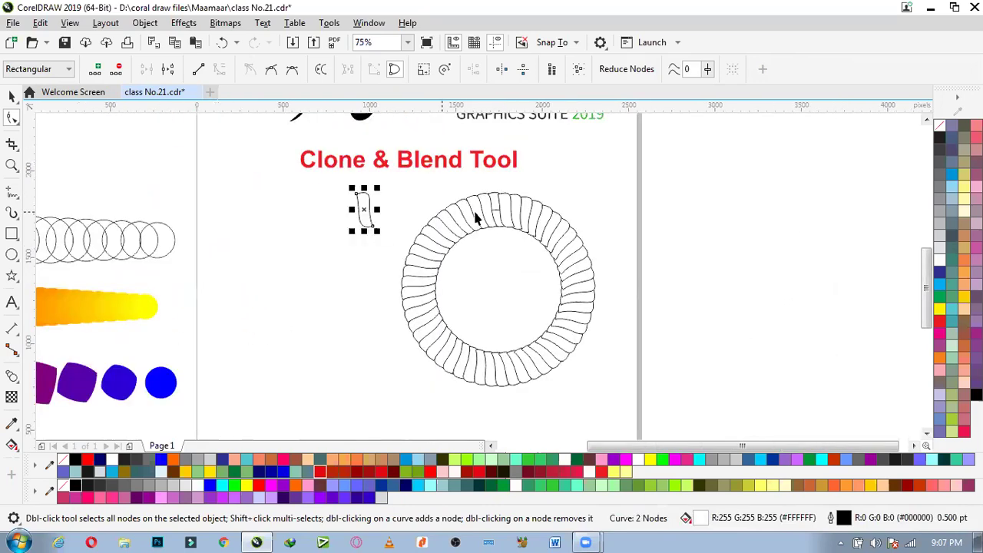
Step: Set the outlined leaf blend around the circle to 100 steps, after trying 10 steps
scroll(432, 218, up, 2)
click(487, 221)
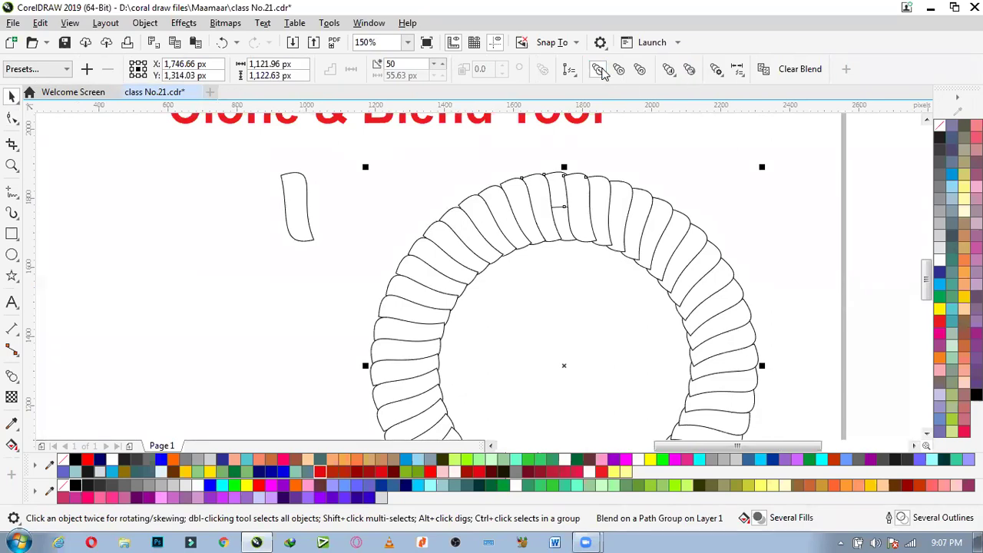
scroll(400, 240, up, 1)
scroll(430, 254, down, 2)
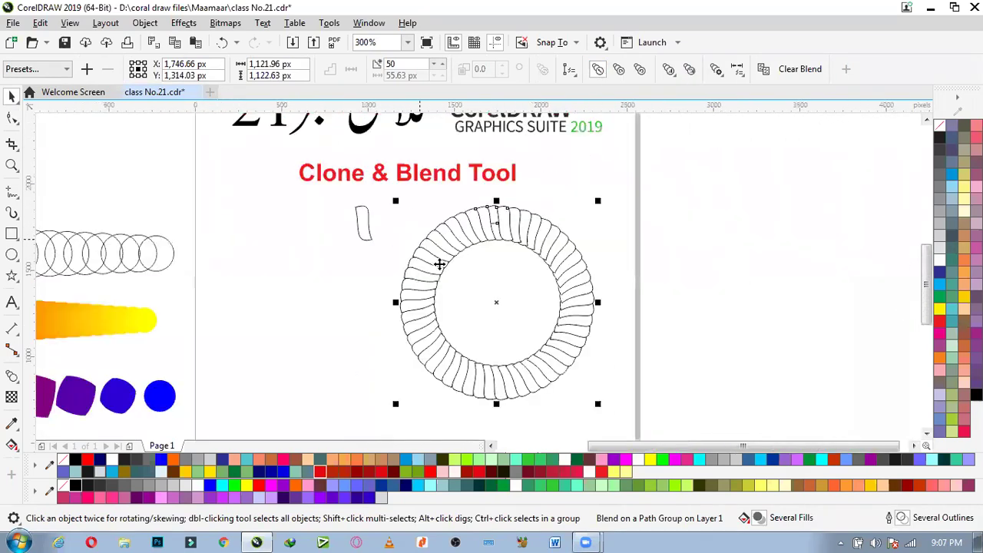
scroll(428, 241, up, 1)
double_click(391, 64)
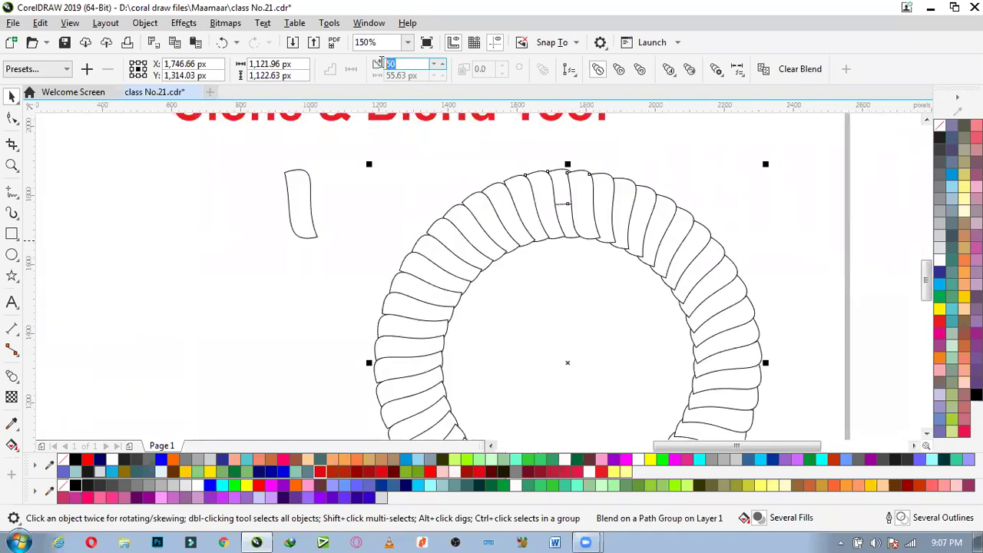
text(10)
key(Return)
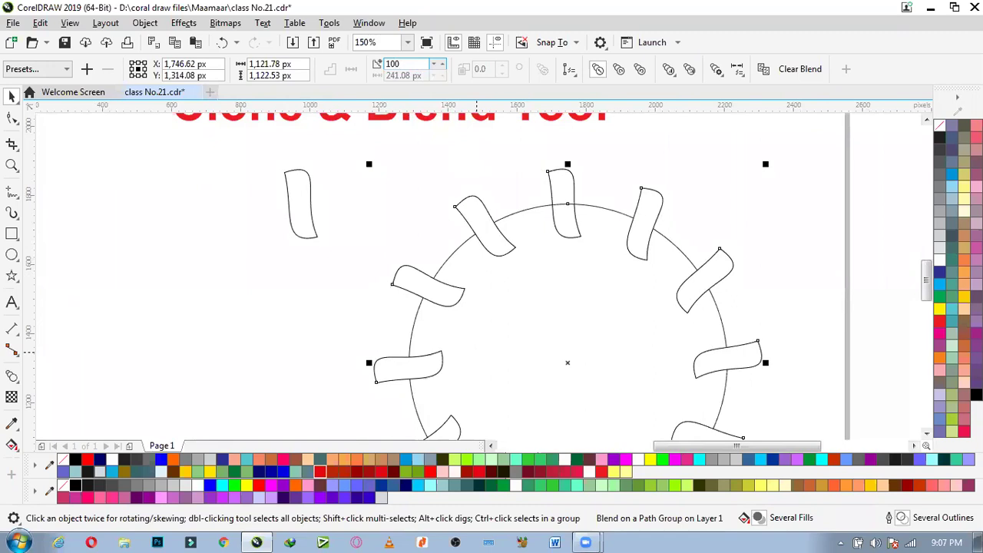
text(0)
key(Return)
scroll(709, 361, down, 2)
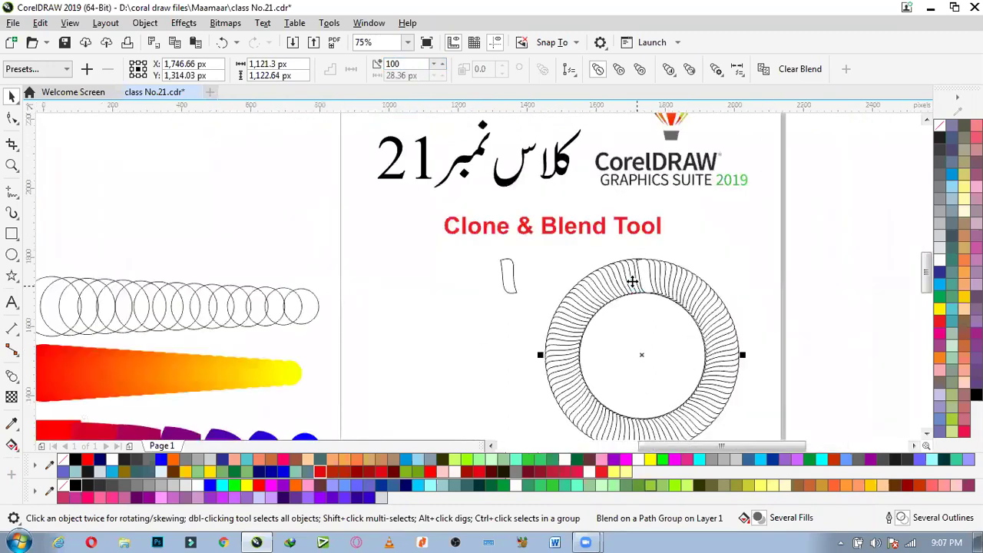
Step: Try moving the blend's front control leaf clockwise along the circle, and undo the move
scroll(632, 281, up, 6)
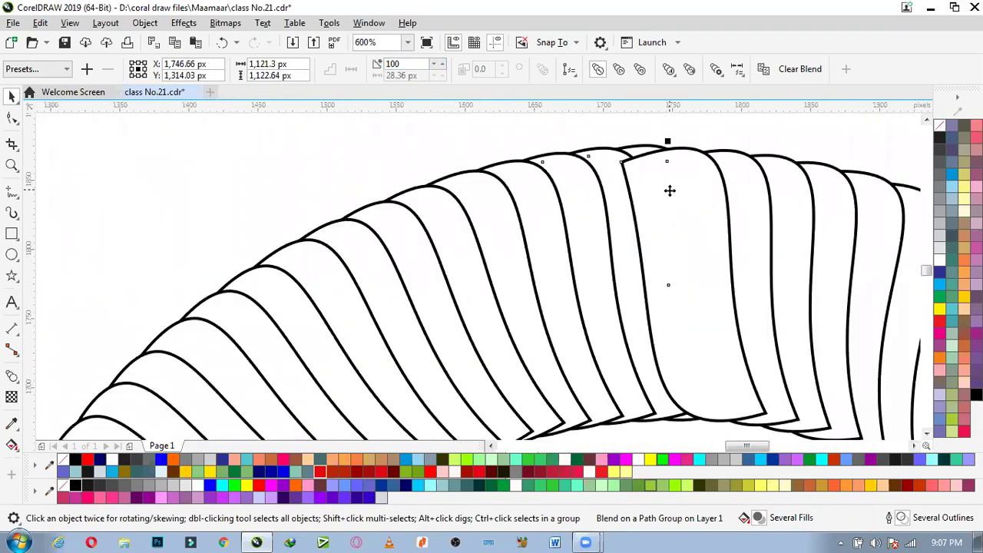
scroll(670, 190, down, 4)
click(617, 226)
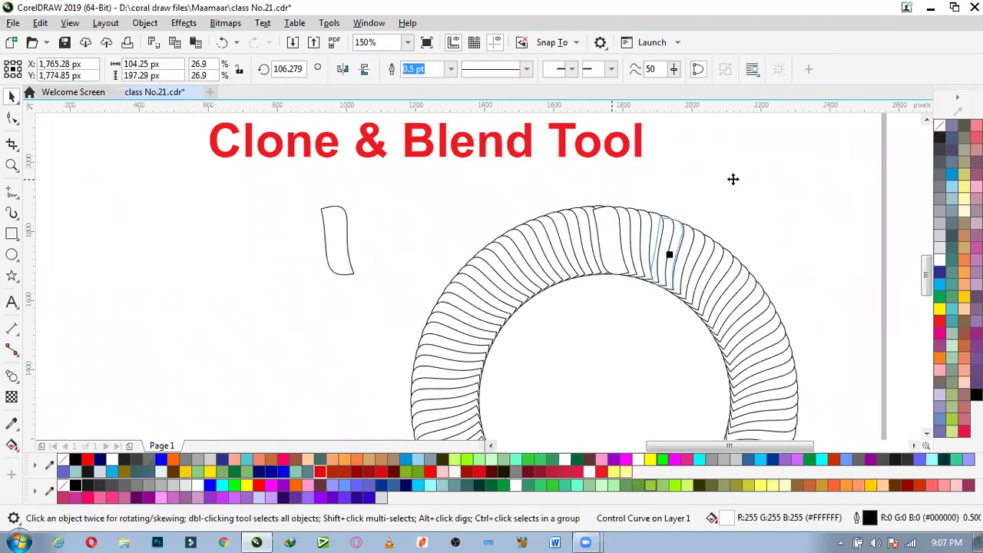
drag(733, 179, 730, 207)
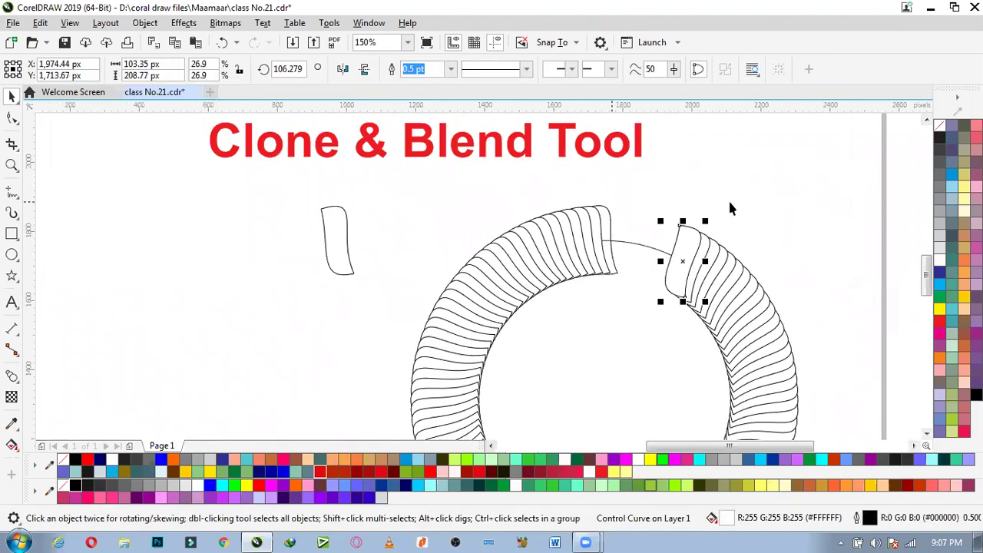
key(ctrl+z)
Step: Shift the blend's front control leaf slightly clockwise along the circle, next to the other end leaf
scroll(609, 219, up, 2)
drag(586, 210, 642, 215)
click(81, 215)
Step: Clear the blend from the circle, leaving only its two end leaves, and undo the clearing
click(539, 202)
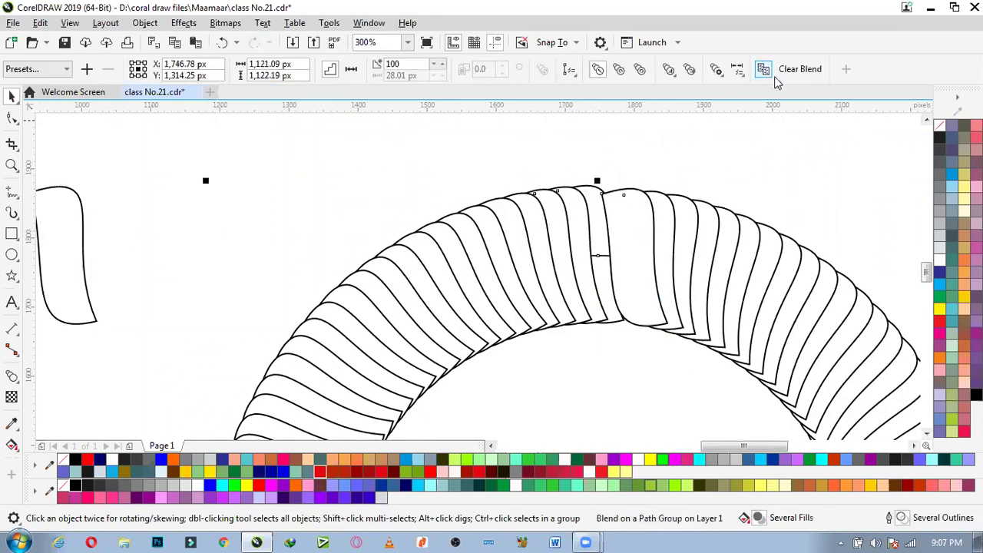
click(777, 75)
click(372, 254)
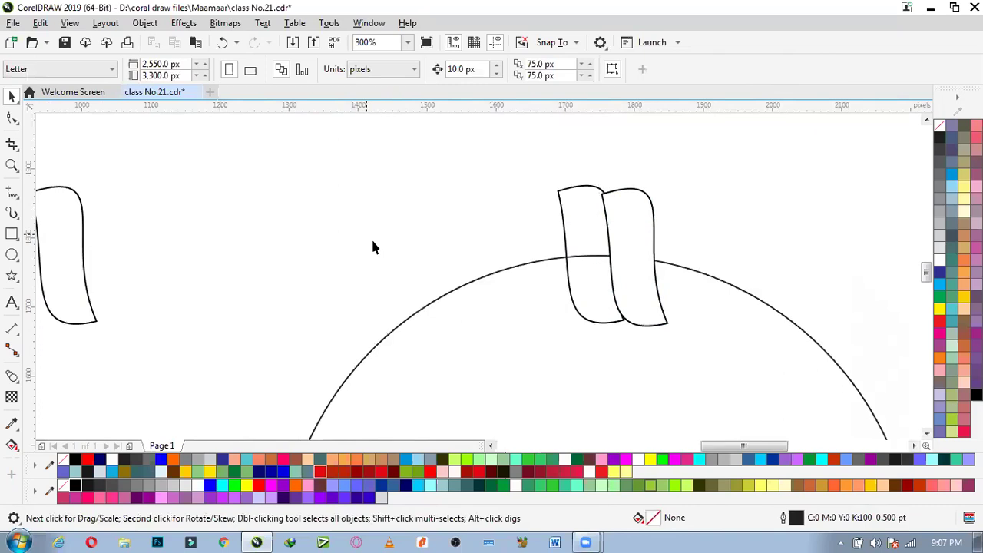
key(ctrl+z)
Step: Spread the blended leaves along the full circle path and deselect the blend
click(714, 71)
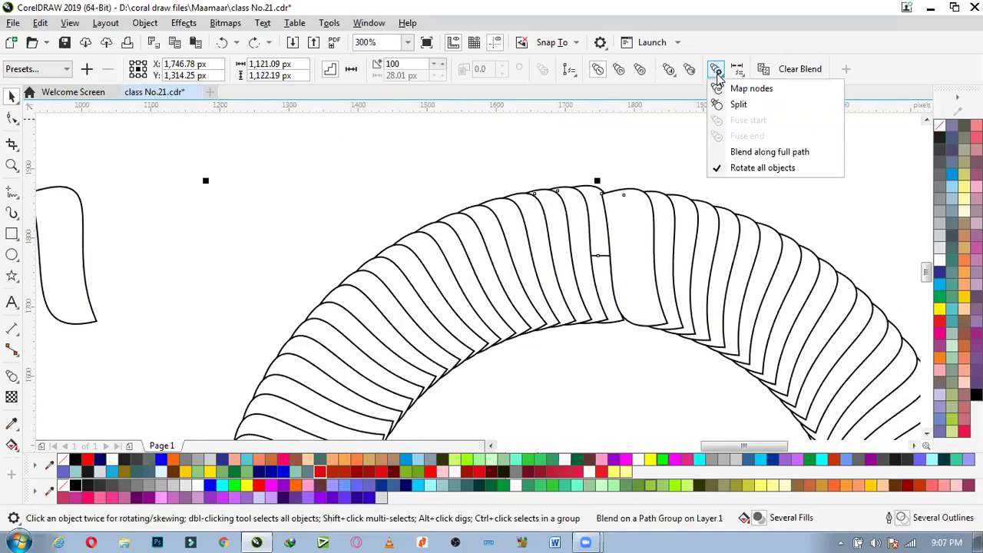
click(731, 149)
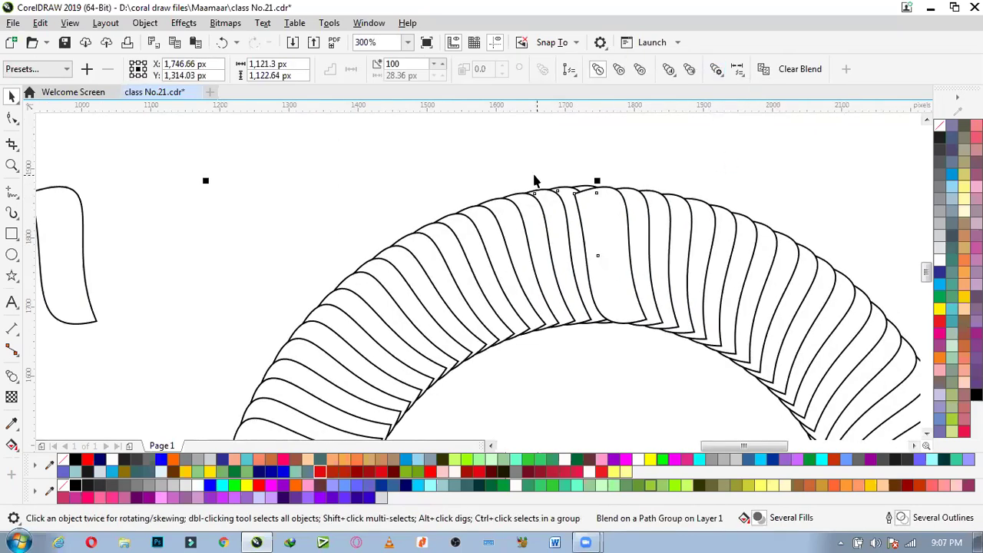
scroll(535, 180, down, 4)
key(Escape)
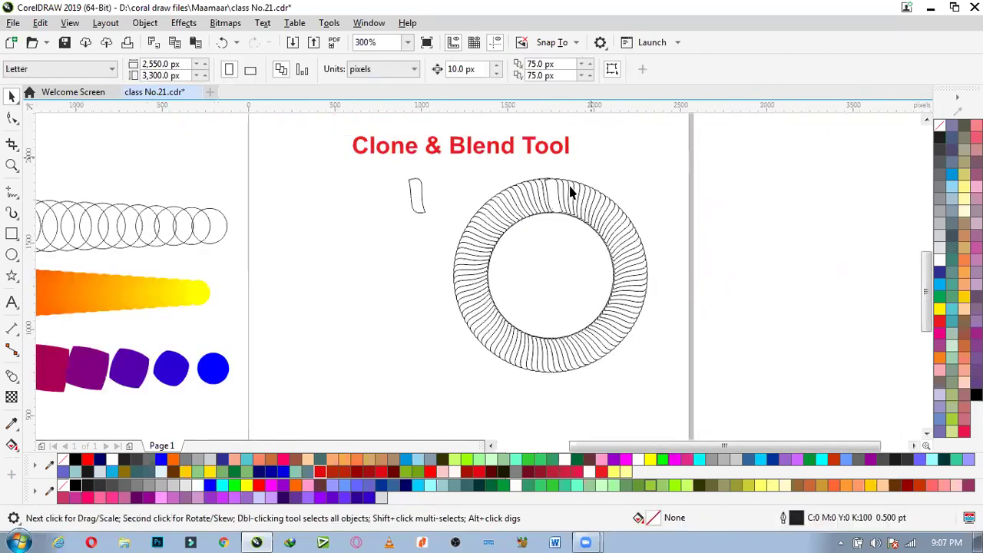
Step: Set the outlined leaf blend around the circle to 70 steps
click(485, 210)
scroll(425, 314, up, 4)
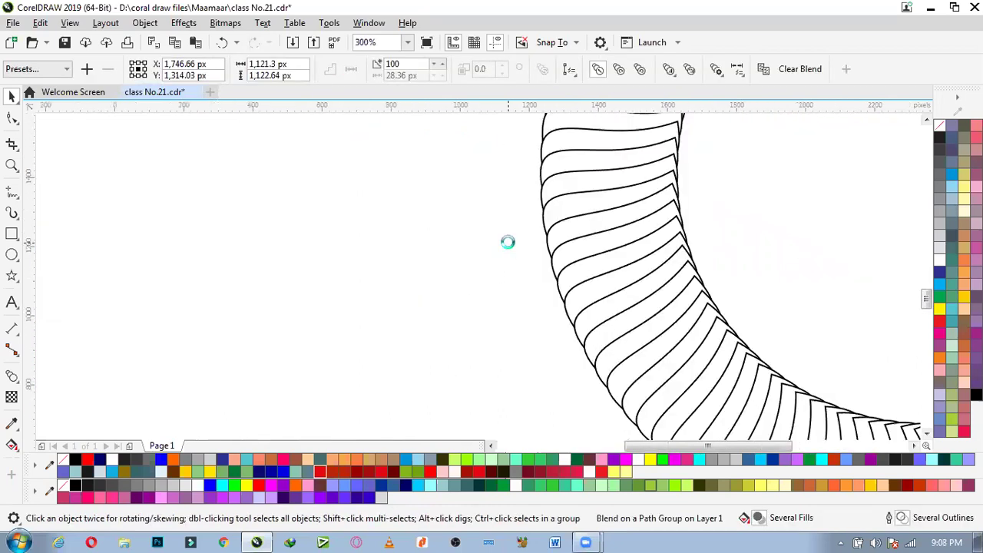
scroll(507, 241, down, 2)
scroll(675, 341, down, 2)
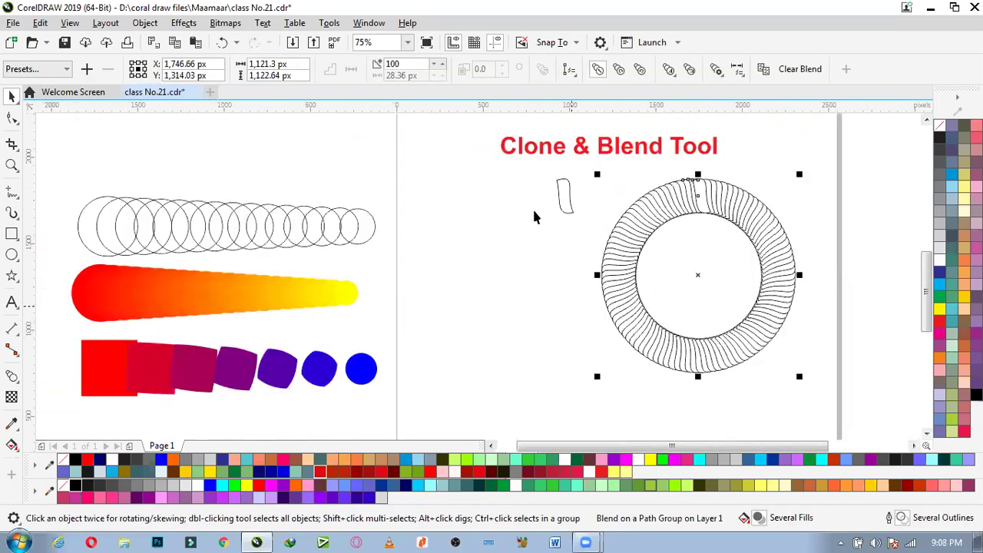
scroll(537, 207, up, 2)
click(399, 65)
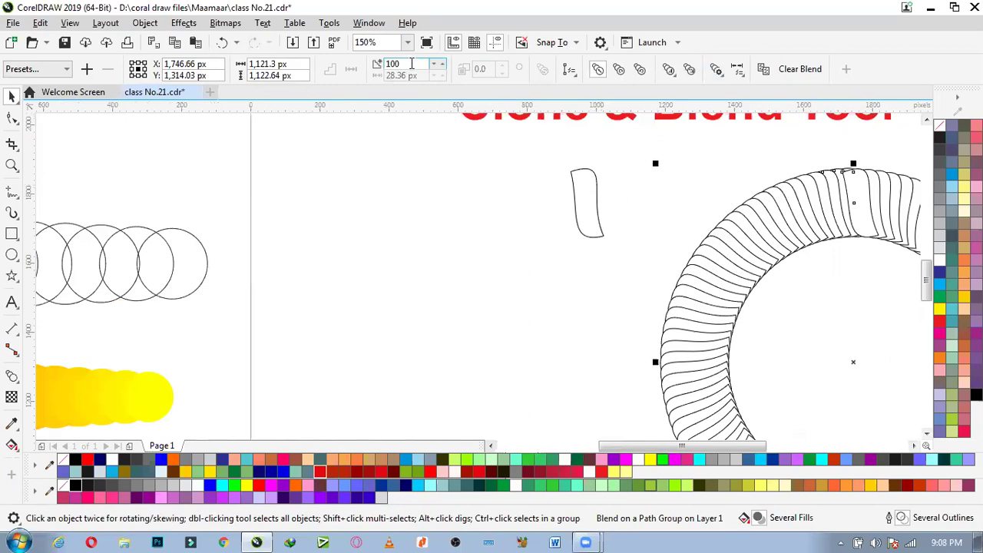
text(70)
key(Return)
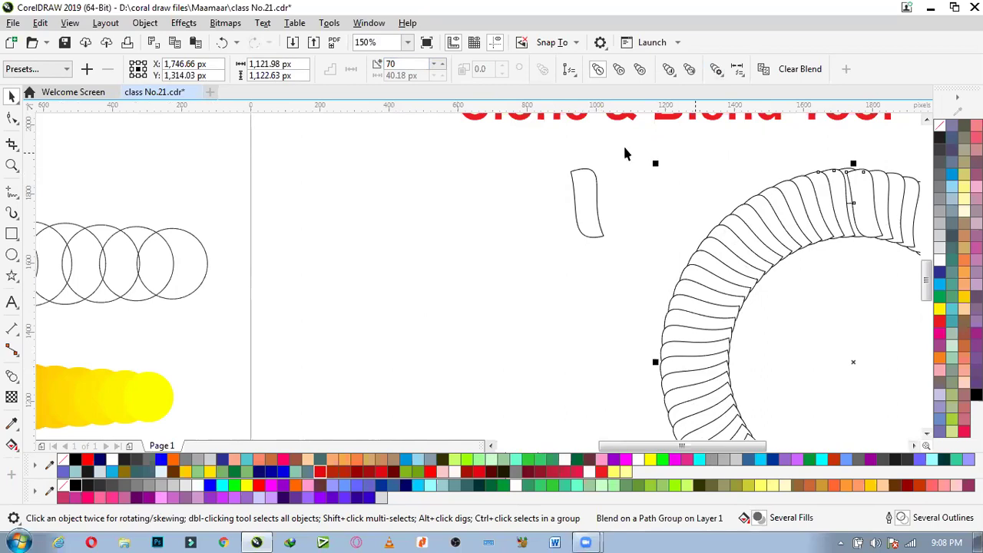
Step: Apply a linear fountain fill to the original leaf, running from red at its upper end to yellow at its lower end
click(591, 233)
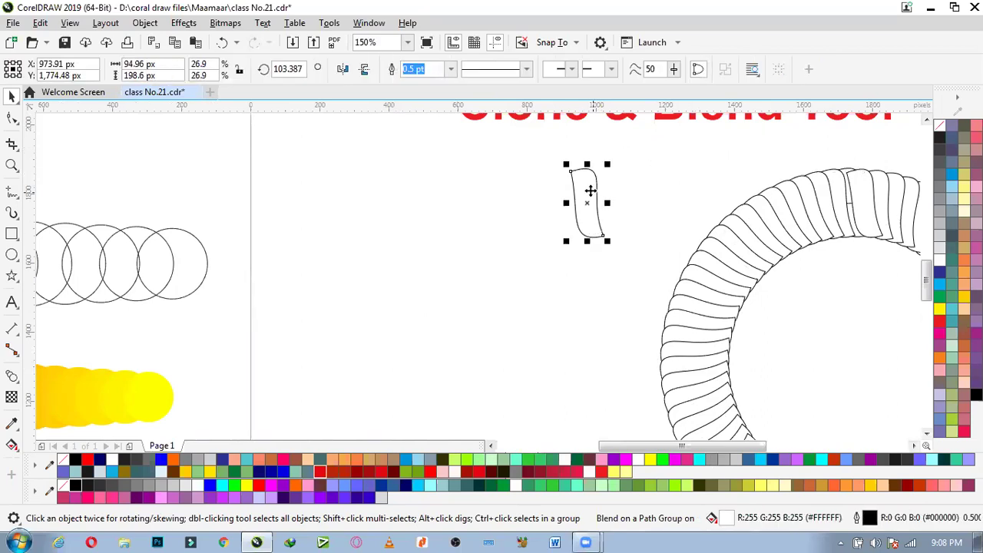
key(g)
drag(576, 170, 595, 238)
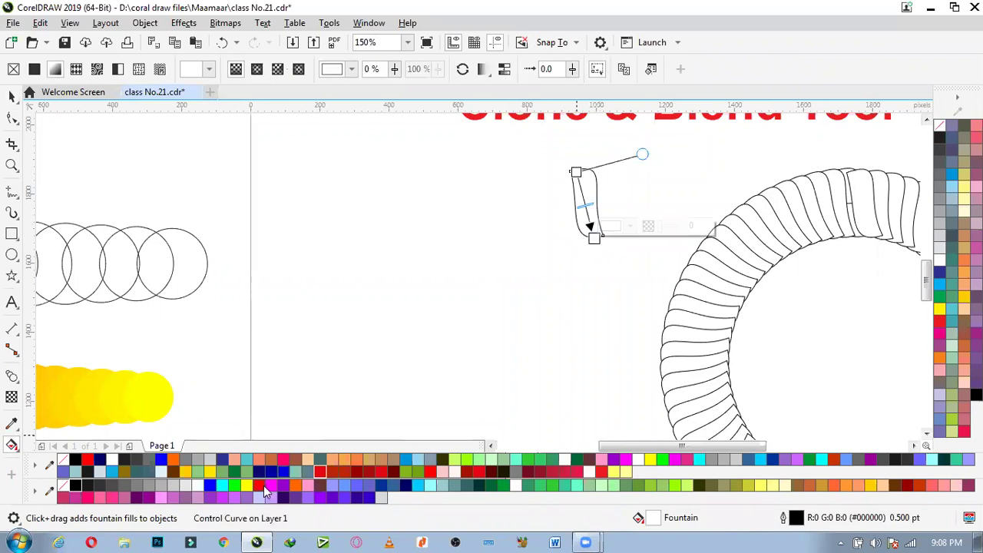
drag(491, 285, 575, 172)
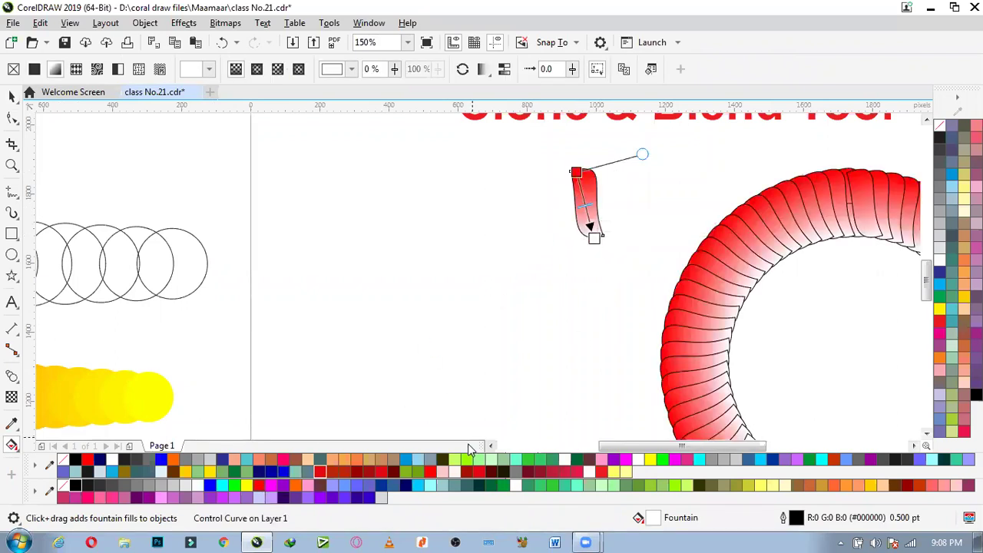
drag(243, 483, 598, 245)
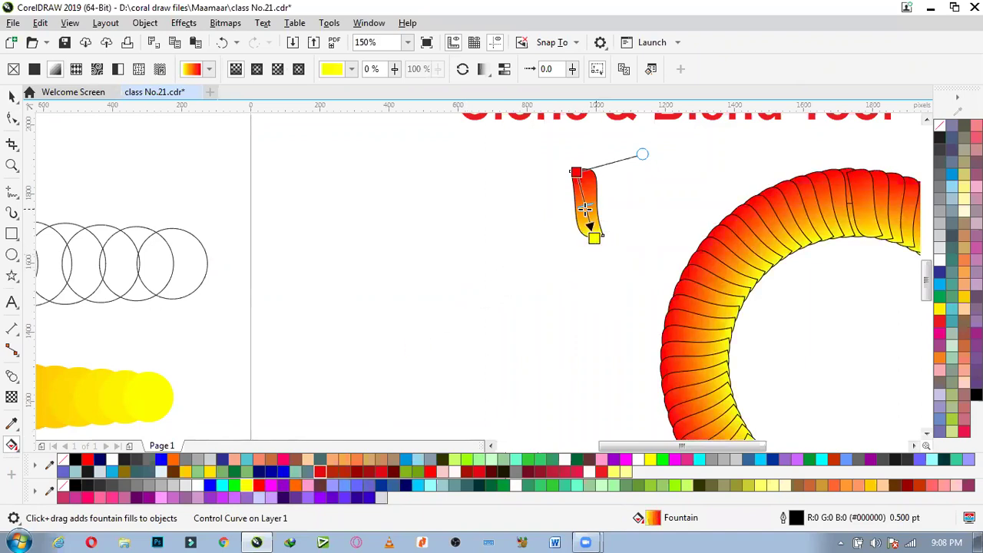
Step: Remove the outline from the original leaf so the blended clones lose theirs too
key(space)
right_click(65, 485)
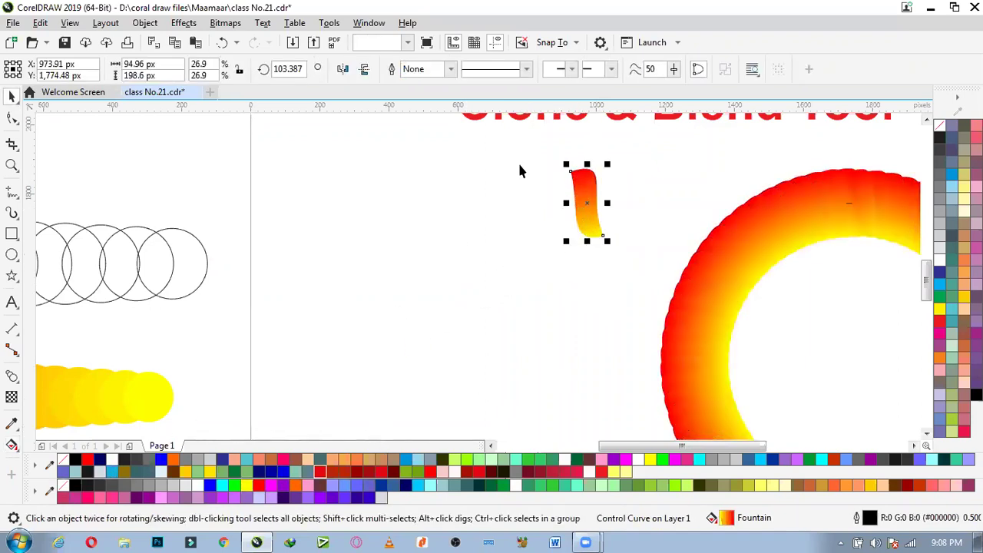
scroll(517, 160, down, 2)
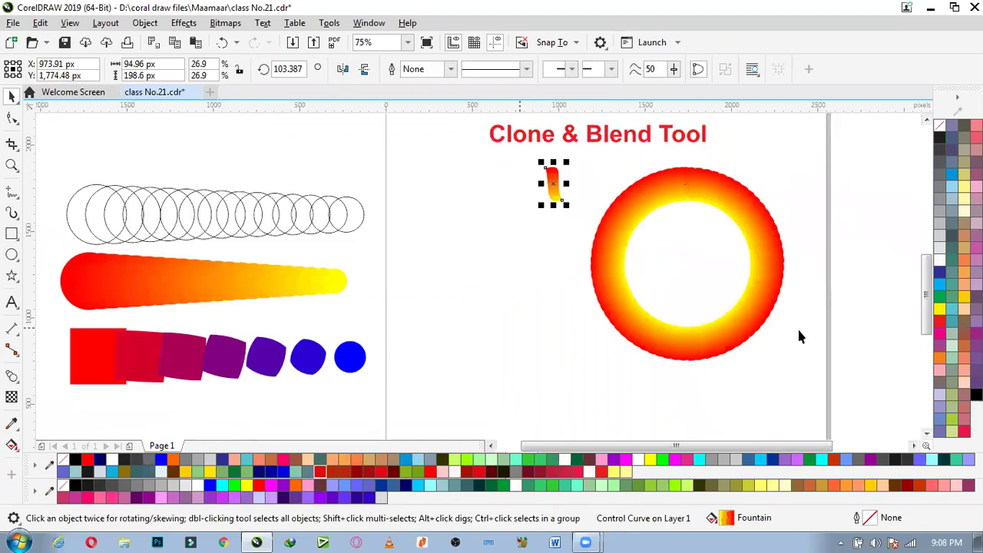
Step: Set the red-to-yellow leaf blend around the circle to 60 steps
scroll(730, 201, up, 2)
scroll(634, 209, up, 2)
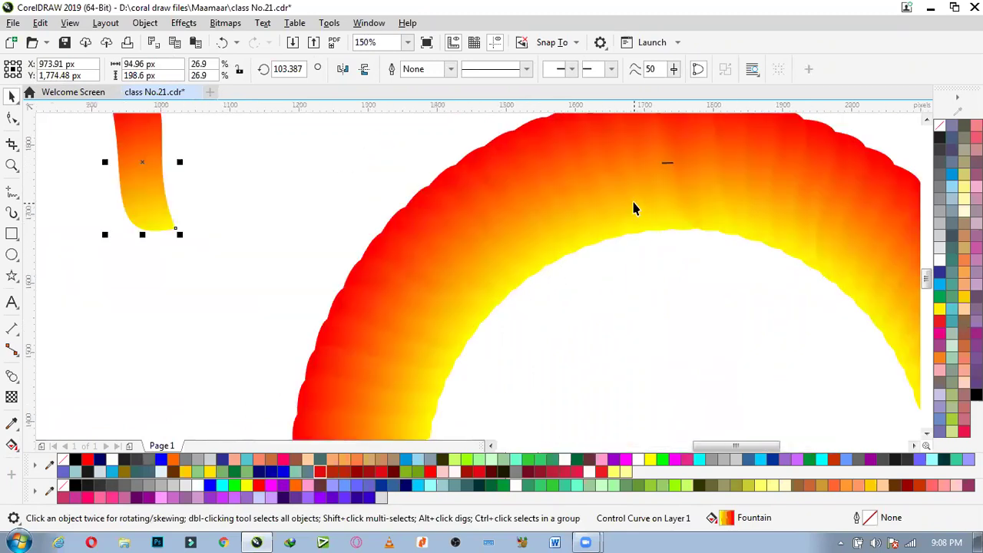
click(634, 204)
double_click(392, 64)
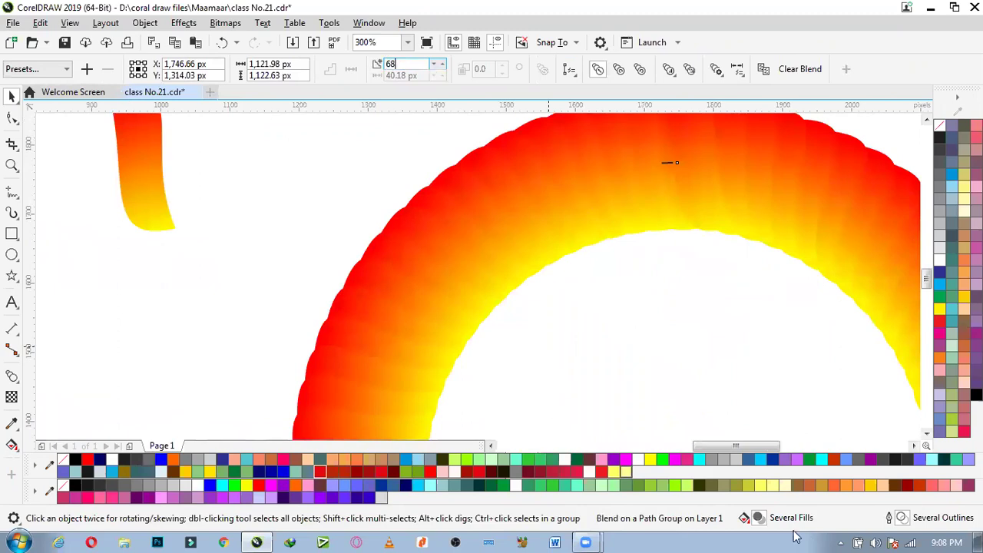
text(60)
key(Return)
scroll(774, 272, down, 2)
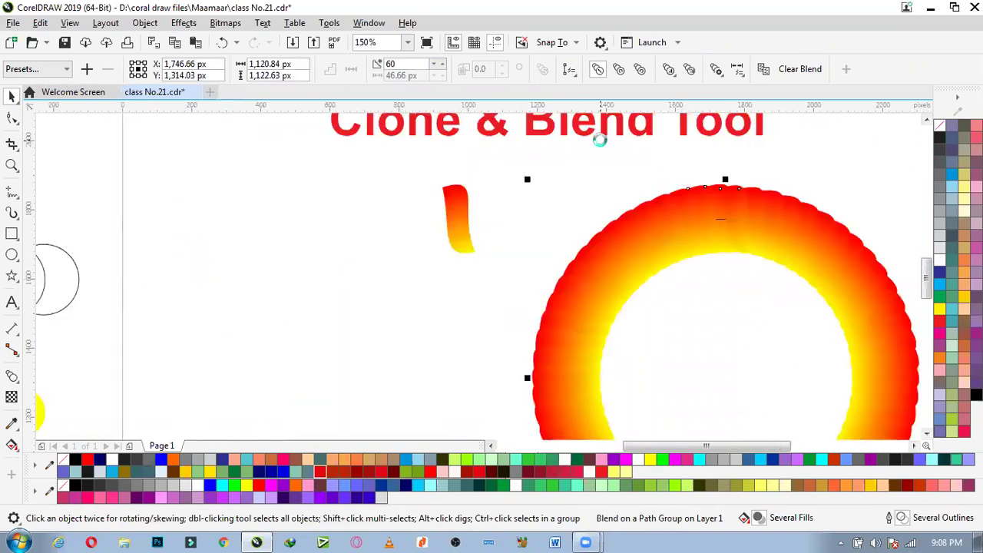
scroll(599, 136, down, 2)
scroll(650, 208, up, 2)
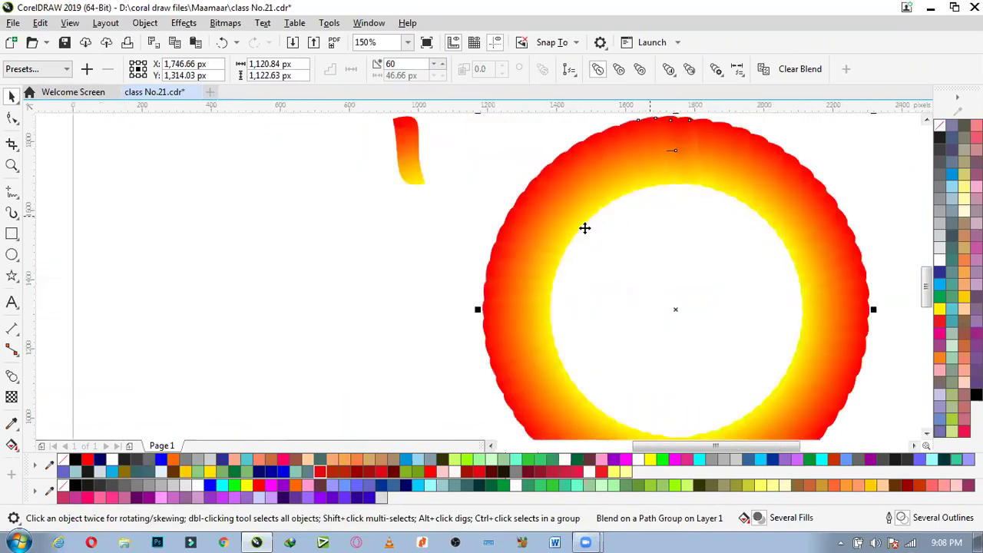
Step: Rotate the original leaf counterclockwise to an angle of about 118.5°, tilting the clones around the ring
click(400, 165)
click(417, 176)
drag(428, 190, 453, 188)
scroll(522, 223, down, 2)
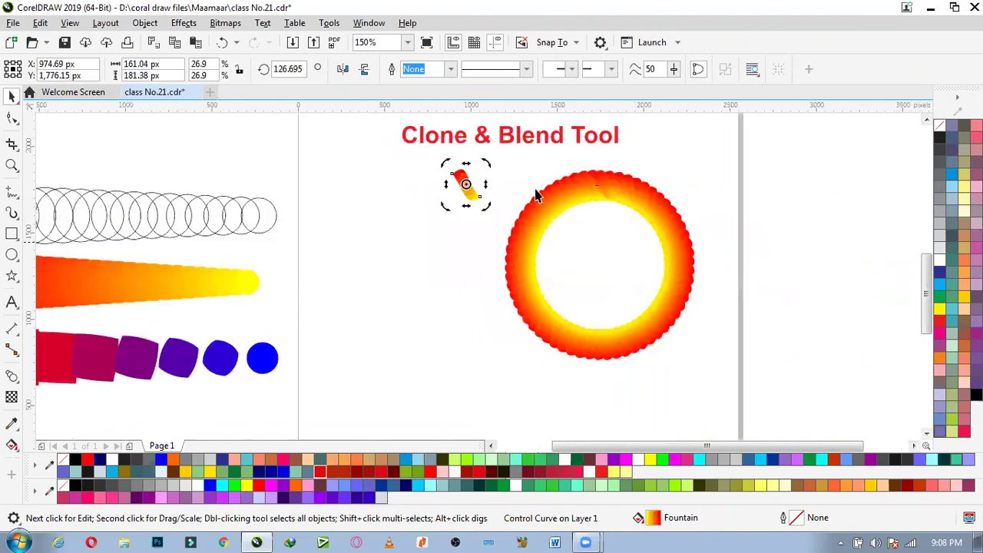
scroll(535, 193, up, 2)
drag(434, 219, 432, 221)
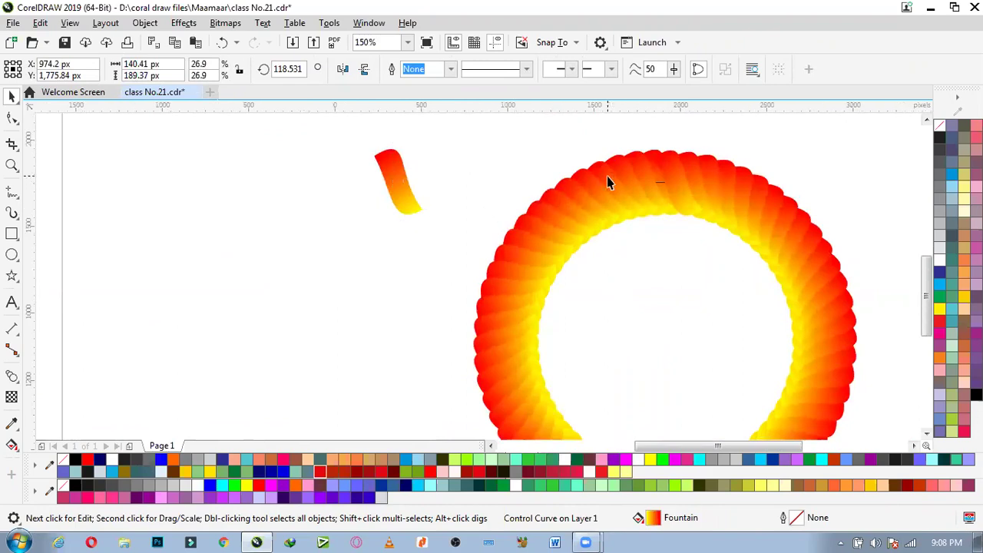
scroll(609, 201, down, 2)
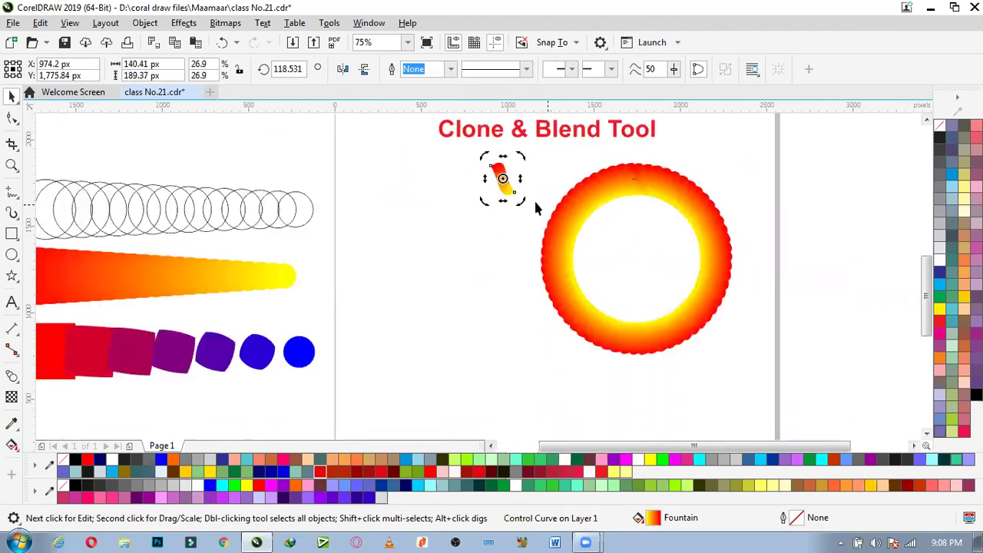
Step: Scale the original leaf down to about 16.6%, roughly 87 by 117 px, to thin the ring
click(504, 195)
drag(520, 199, 518, 197)
scroll(615, 195, up, 4)
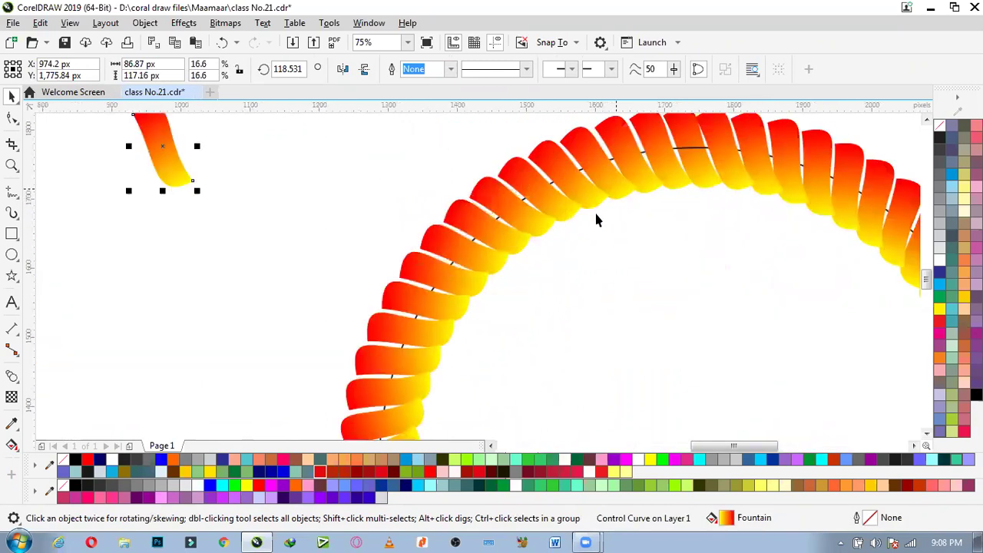
Step: Set the blend of smaller gradient leaves around the circle to 70 steps
click(477, 187)
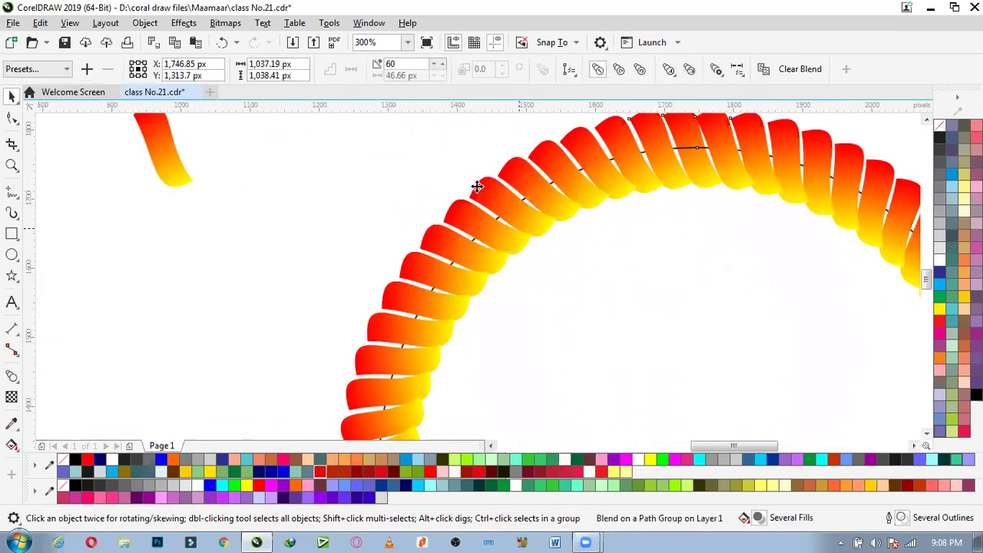
click(405, 64)
text(70)
key(Return)
scroll(566, 197, down, 2)
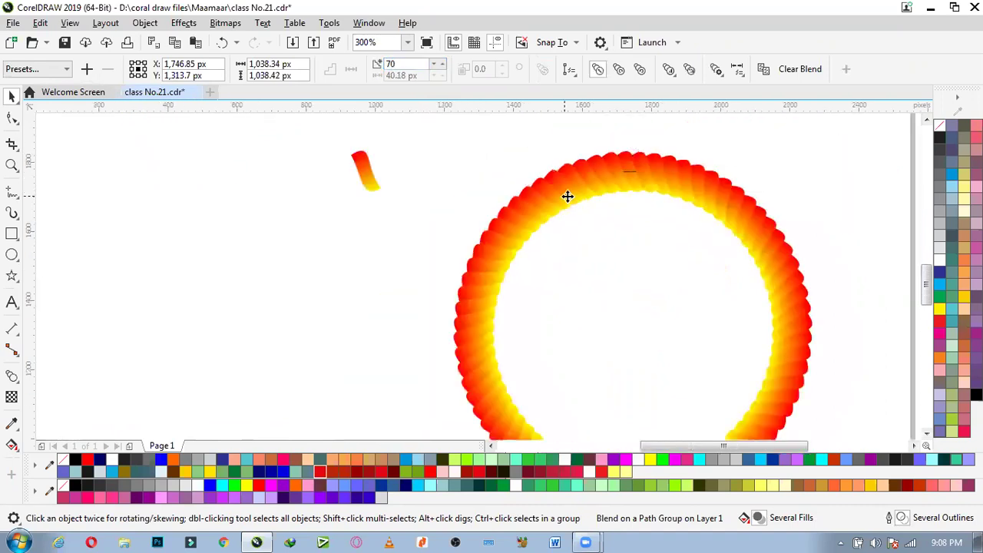
scroll(635, 165, down, 2)
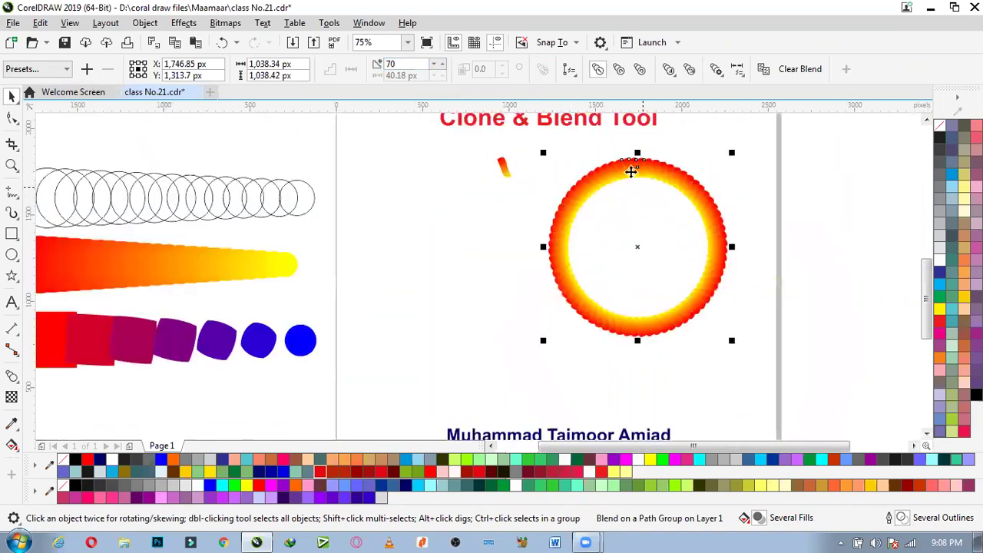
Step: Examine the rope-like gradient ring up close and as a whole alongside the original leaf
scroll(631, 171, up, 2)
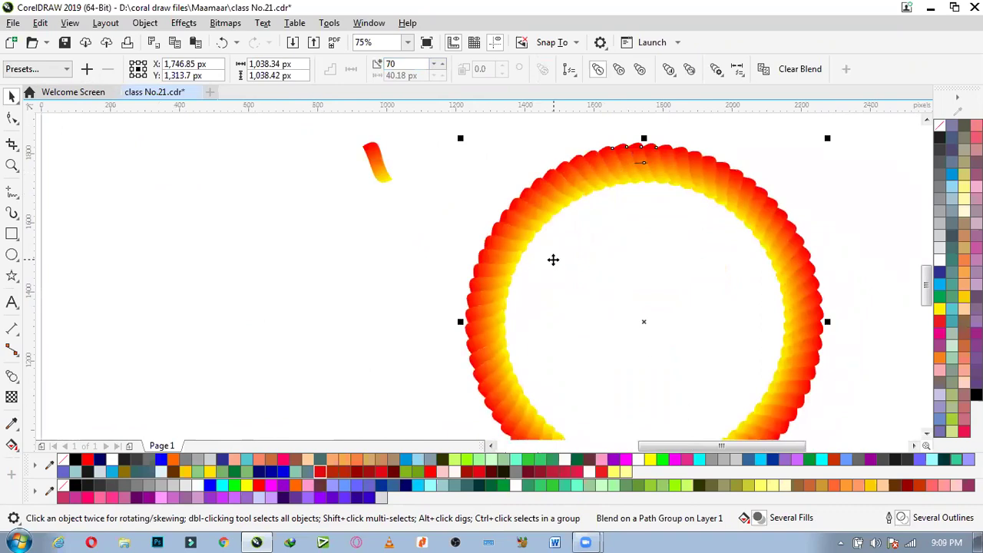
scroll(553, 260, down, 2)
scroll(574, 346, up, 2)
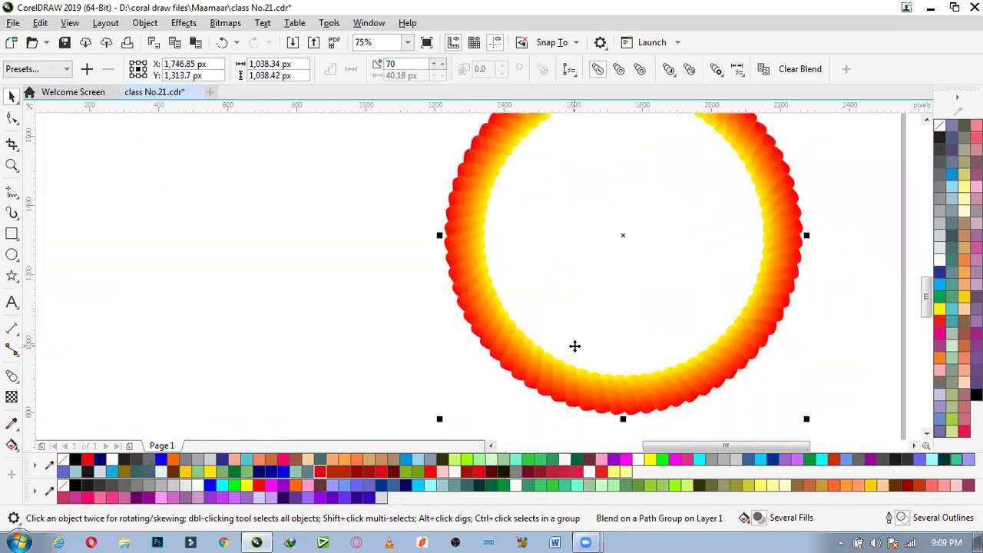
scroll(528, 337, down, 2)
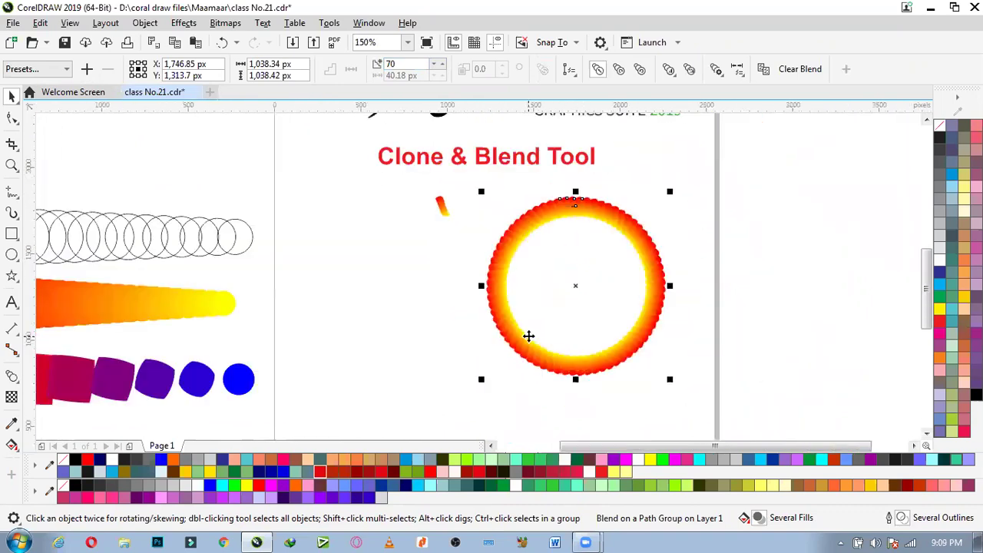
click(441, 205)
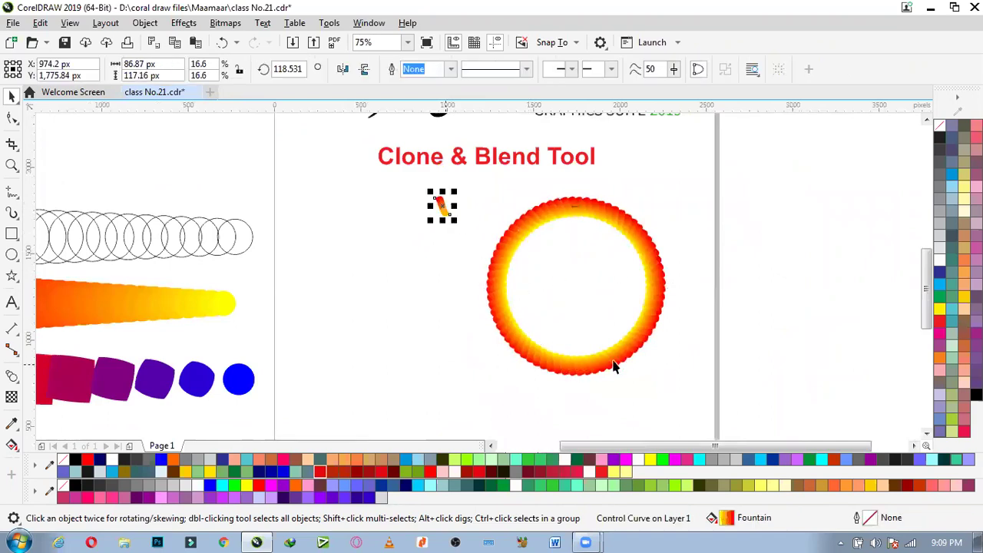
scroll(528, 218, up, 2)
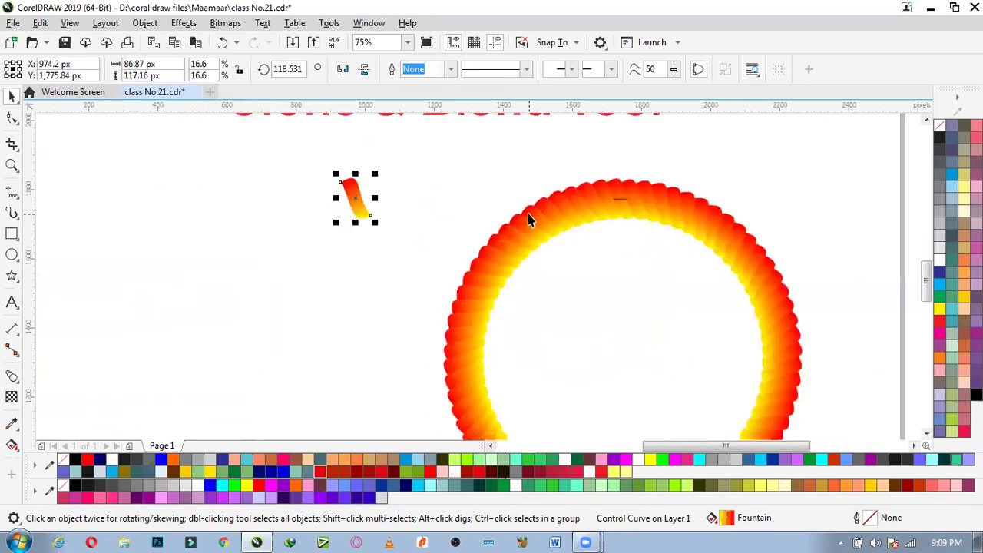
scroll(475, 296, down, 2)
scroll(477, 295, up, 4)
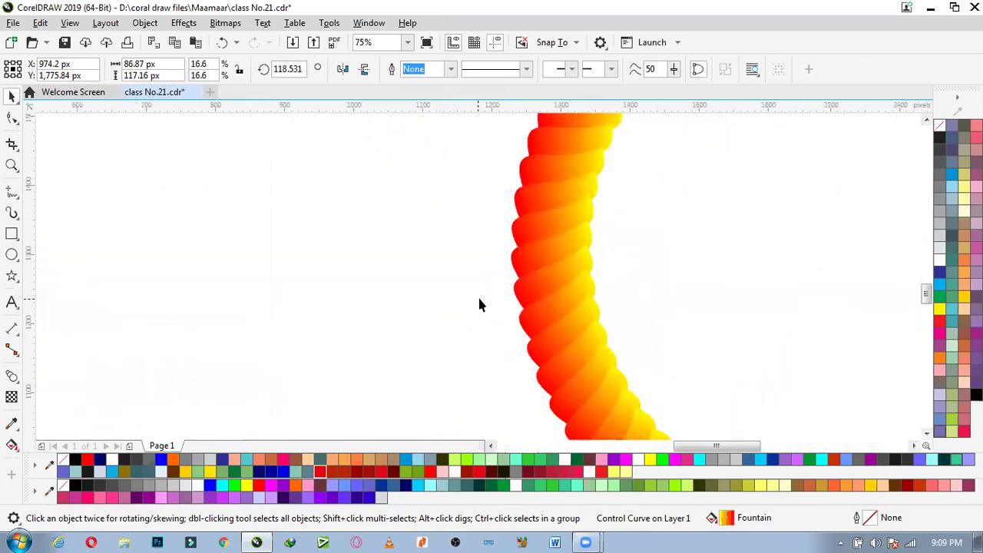
Step: Draw an upright rectangle about 496 by 688 px in the empty page area beside the gradient ring
scroll(546, 323, down, 1)
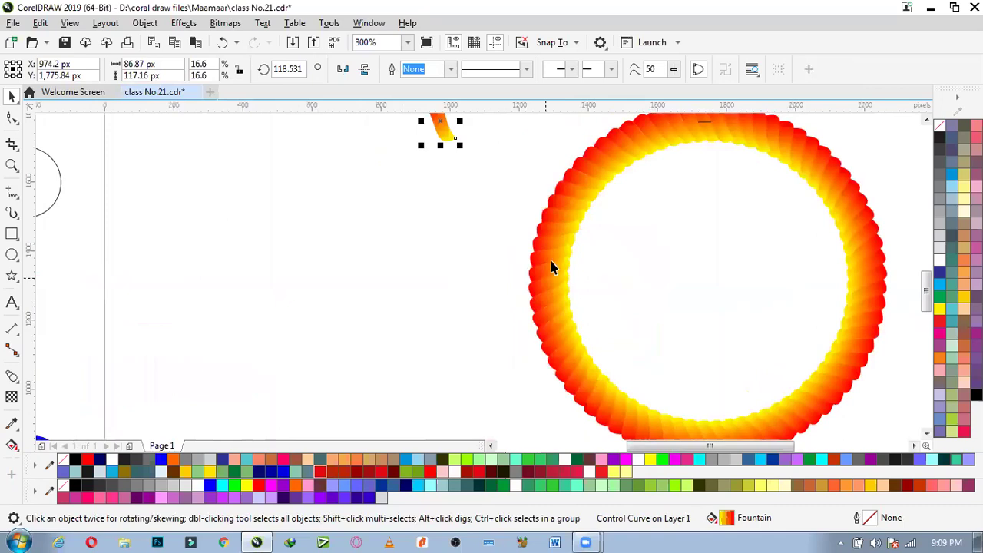
scroll(503, 293, down, 1)
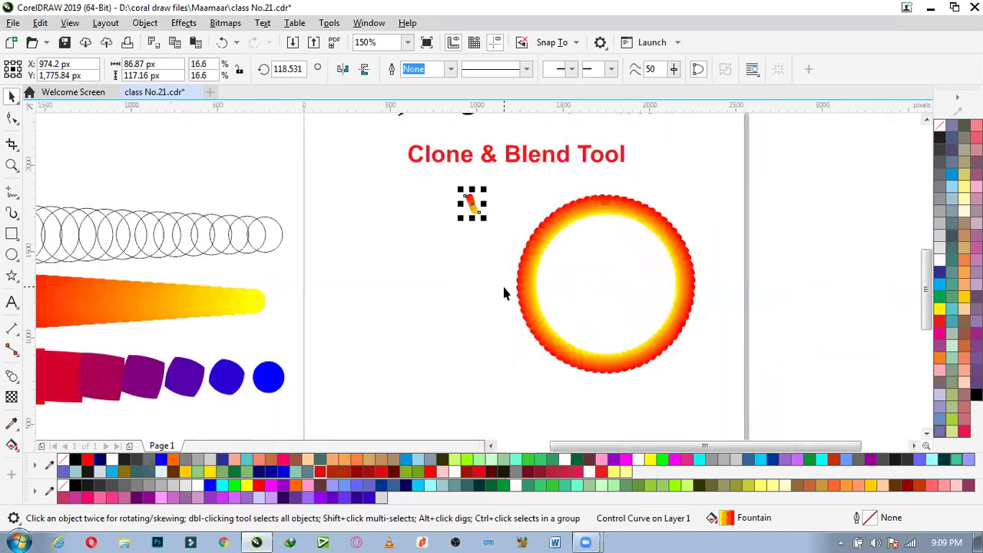
scroll(492, 208, up, 1)
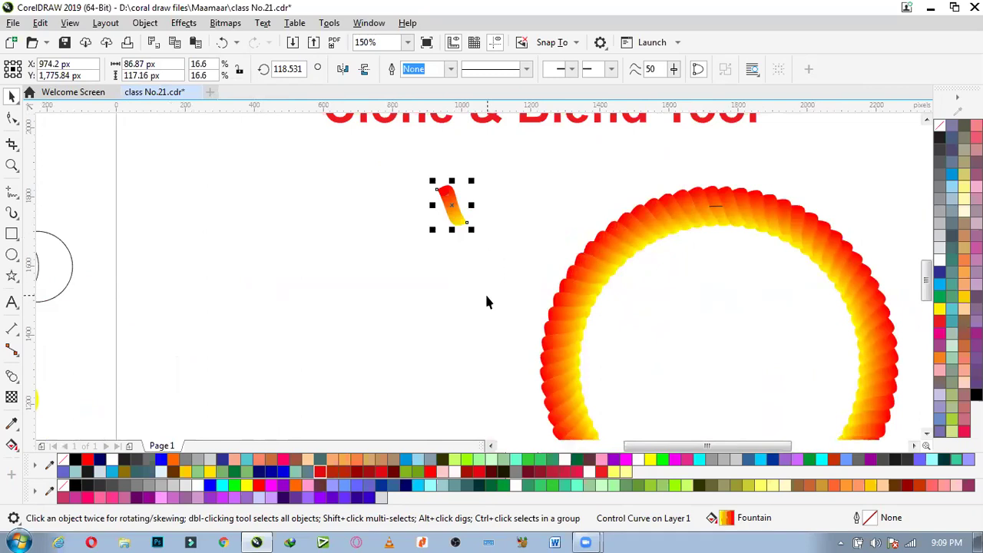
scroll(582, 187, down, 1)
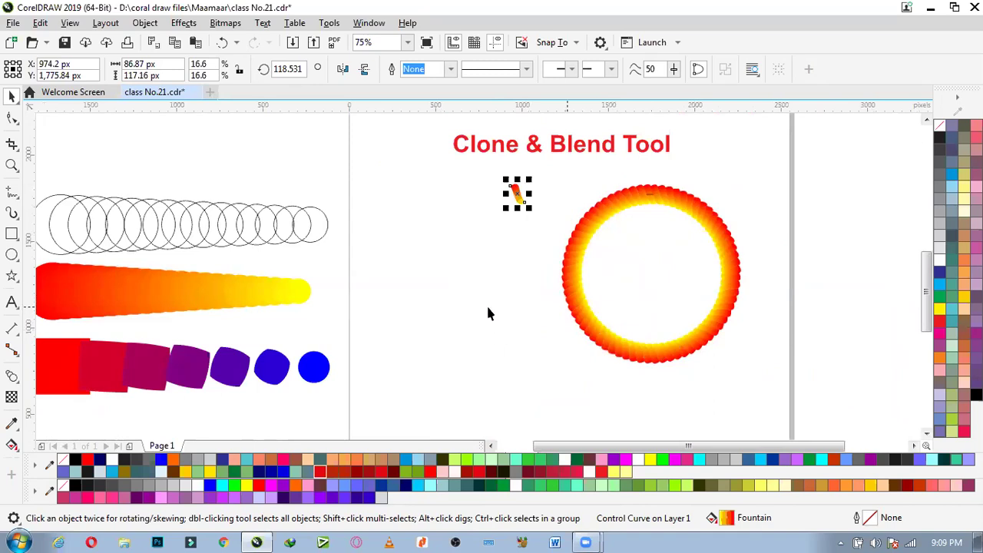
scroll(488, 307, up, 1)
click(12, 234)
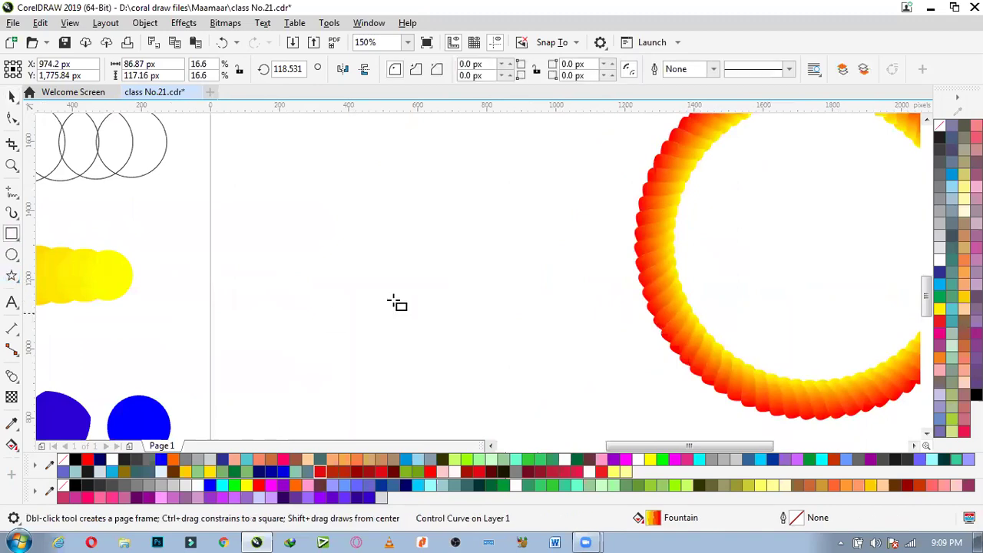
drag(320, 183, 490, 420)
key(space)
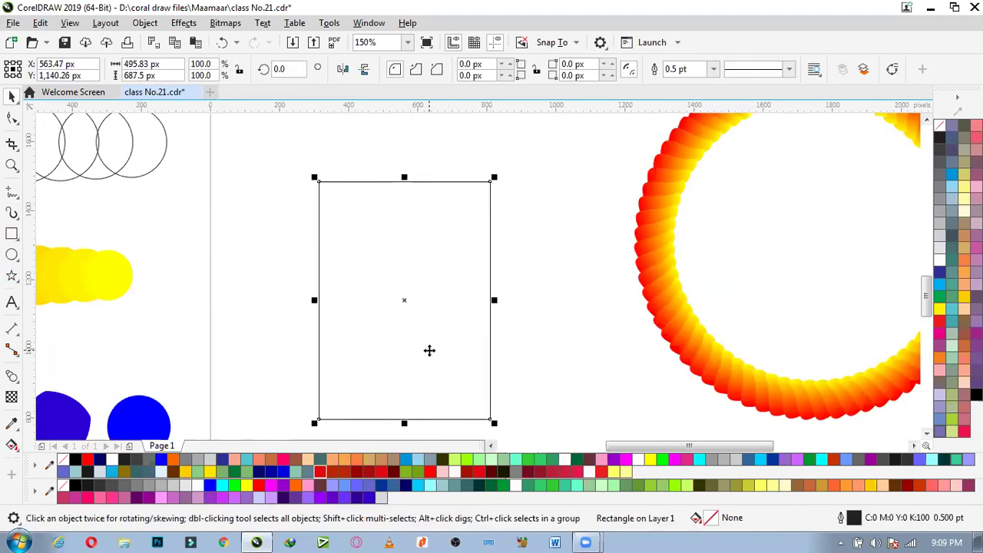
Step: Draw a circle about 40 px wide just above the rectangle's upper corner and fill it red without an outline
click(12, 254)
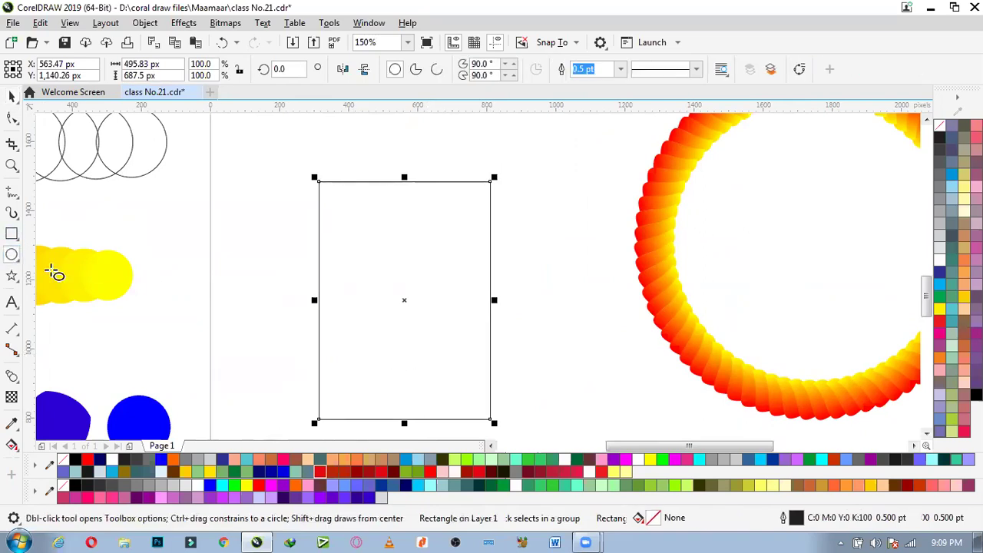
drag(323, 165, 336, 172)
key(space)
scroll(333, 170, up, 3)
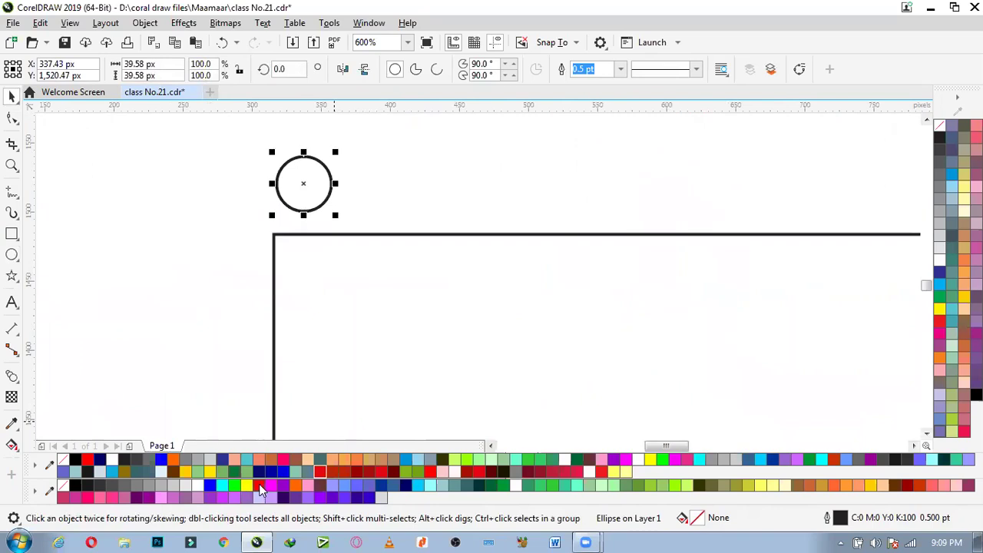
click(259, 487)
scroll(207, 191, down, 2)
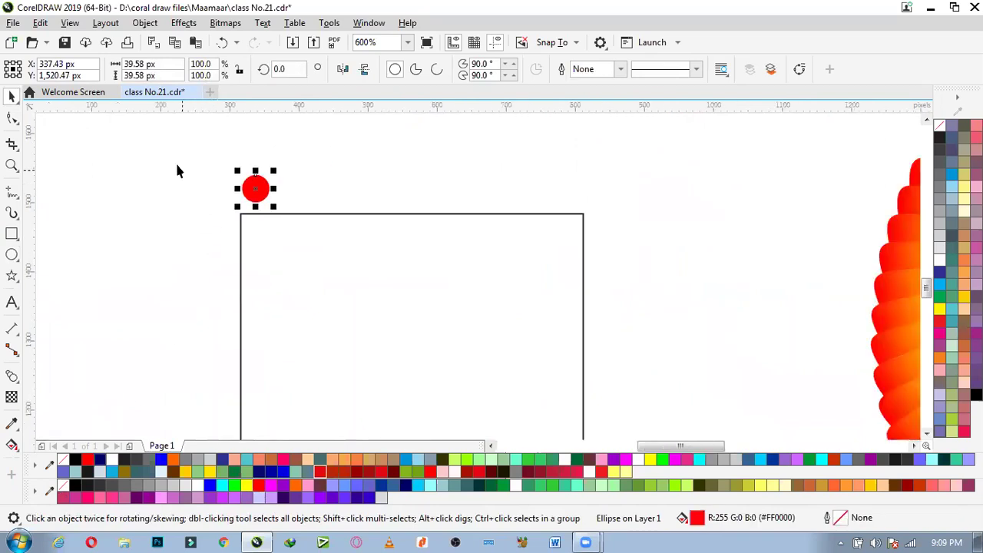
Step: Clone the red circle, place the clone beside the original, and copy the clone further along above the rectangle's top edge
click(40, 23)
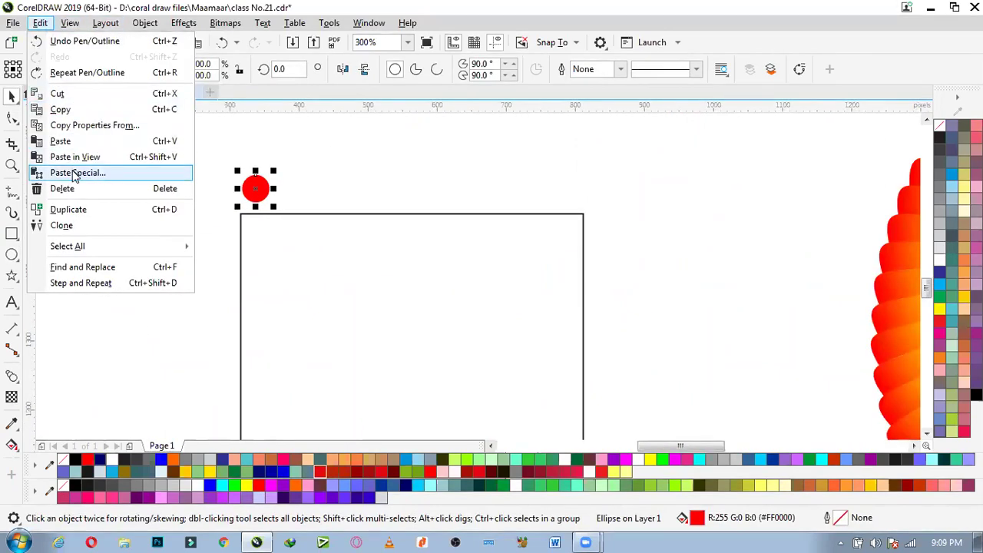
click(61, 225)
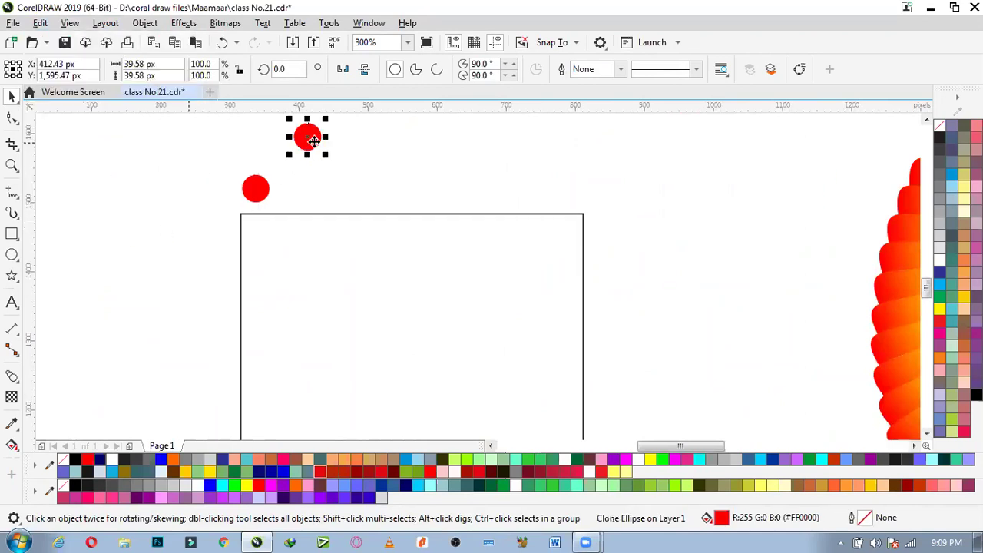
drag(311, 137, 320, 184)
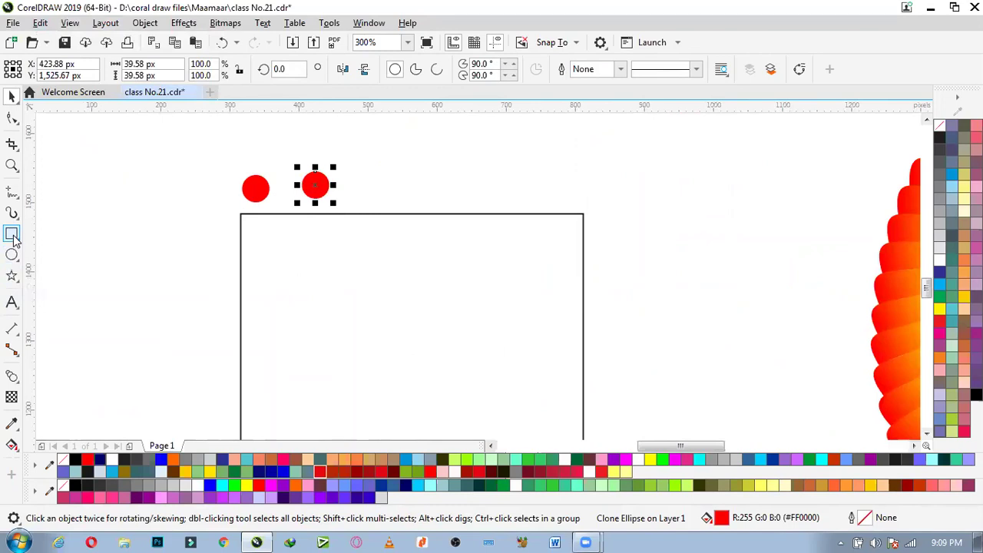
click(11, 376)
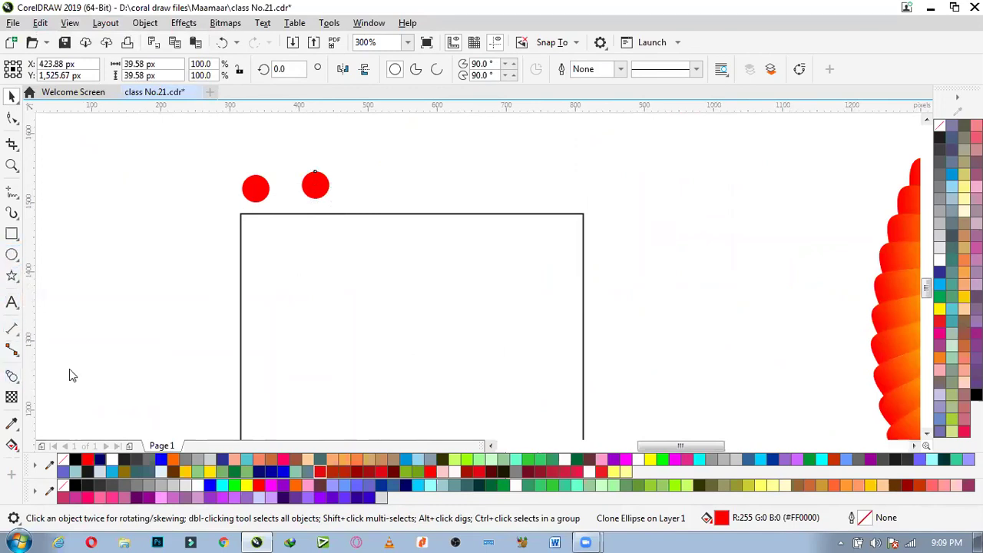
key(space)
drag(316, 187, 448, 185)
click(321, 186)
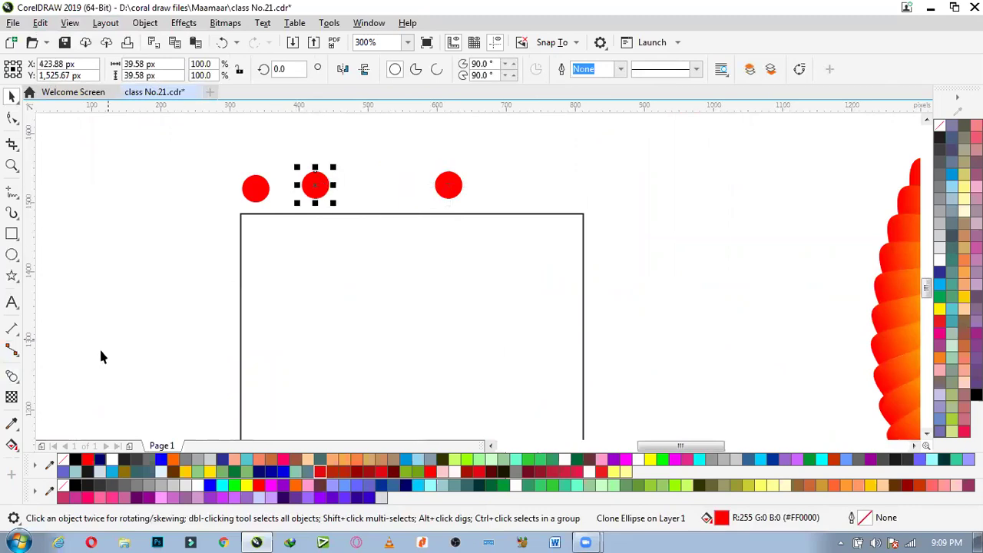
Step: Blend the two cloned red circles above the rectangle with 20 steps
click(13, 381)
drag(326, 191, 448, 200)
key(space)
scroll(416, 142, down, 2)
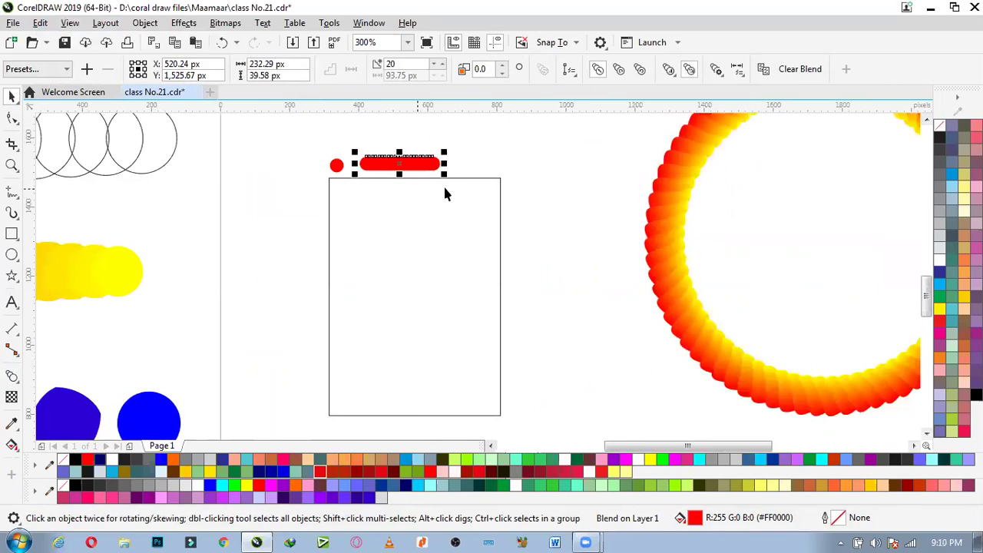
Step: Assign the rectangle as the new path for the blended red circles
scroll(443, 177, up, 2)
click(568, 69)
click(591, 87)
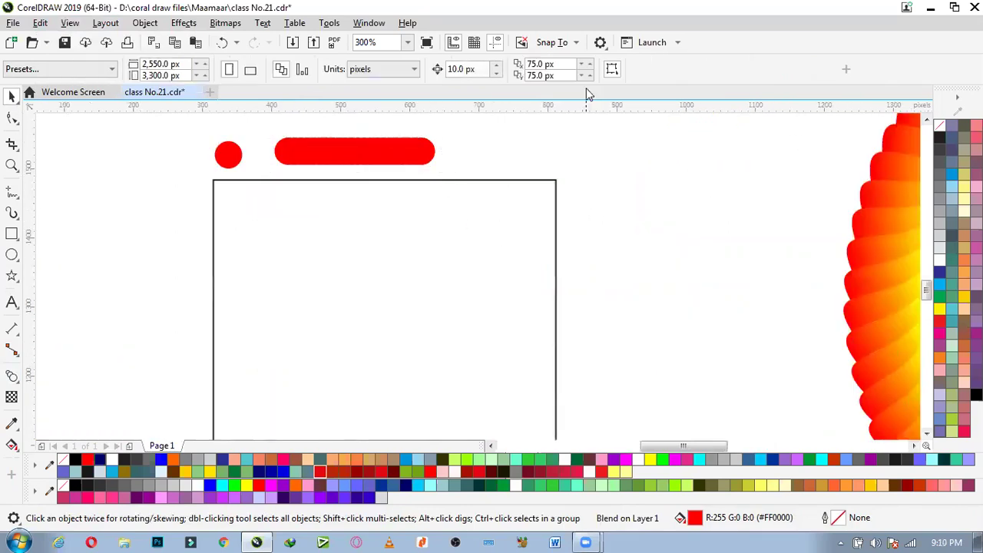
click(394, 180)
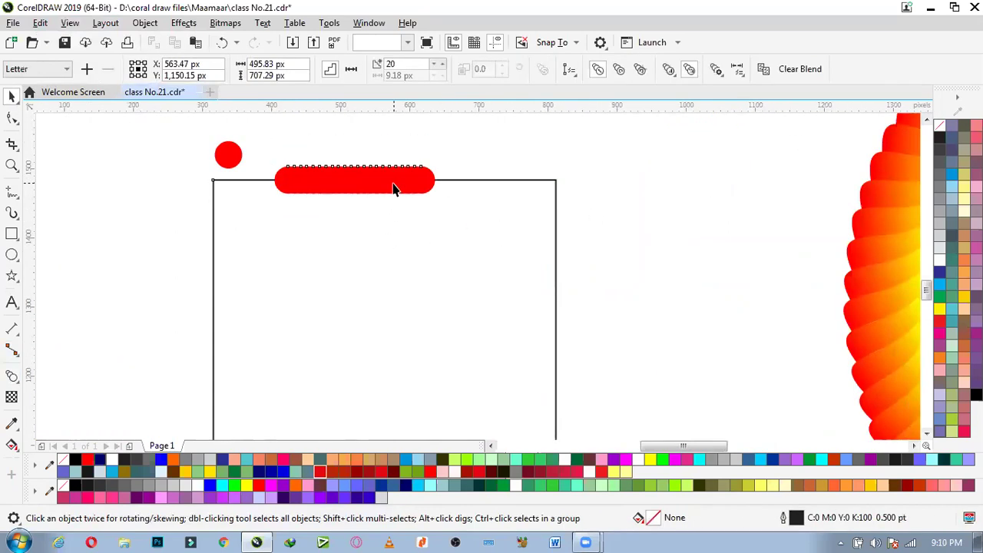
Step: Spread the circle blend along the rectangle's full path and turn on rotation of all objects
click(716, 70)
click(739, 169)
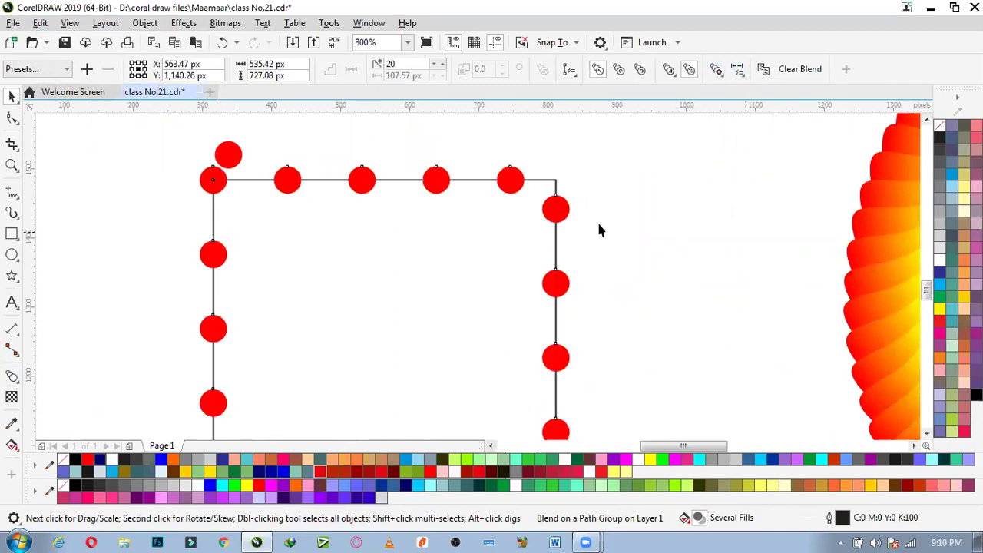
click(715, 71)
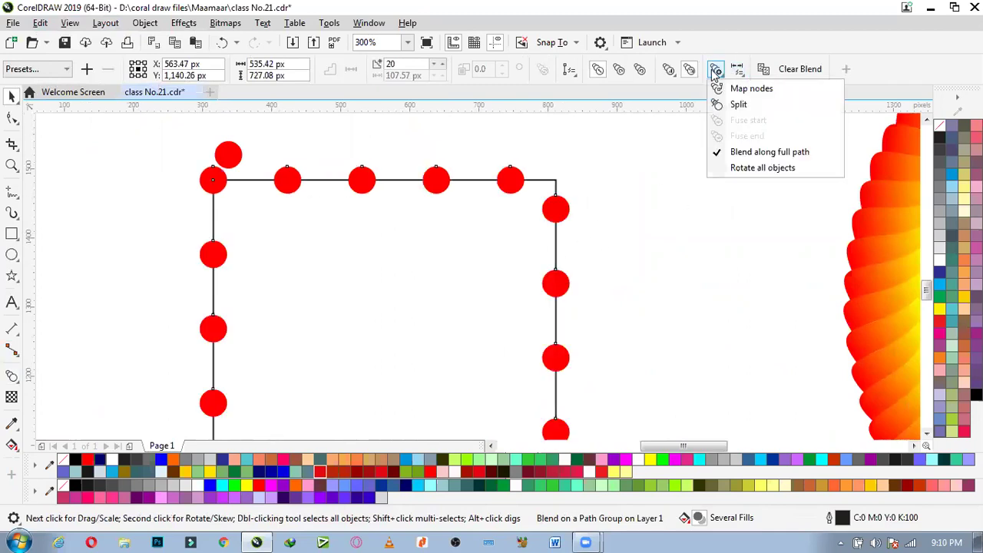
click(763, 168)
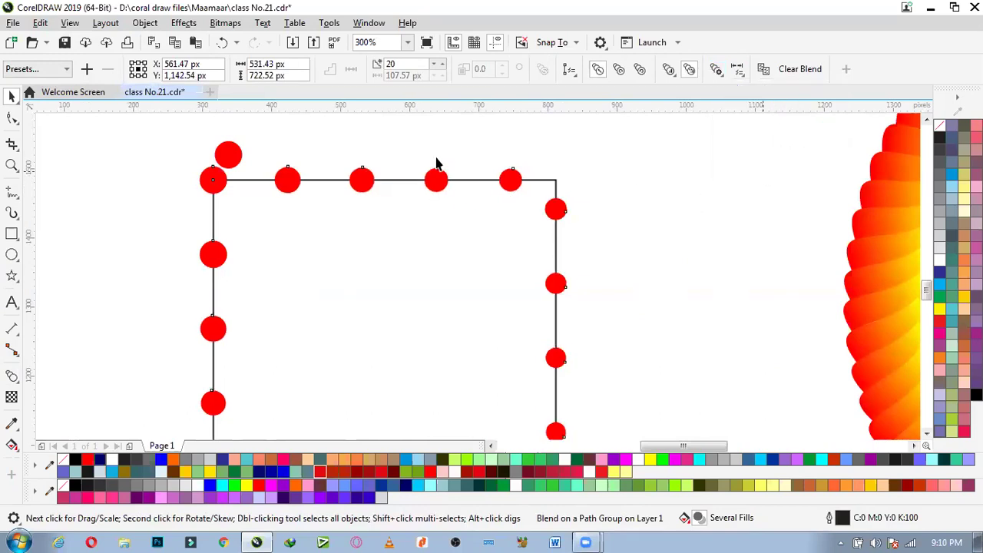
Step: Raise the circle blend around the rectangle to 55 steps
click(435, 64)
click(434, 65)
click(435, 65)
click(436, 64)
click(441, 63)
click(441, 63)
click(441, 63)
click(441, 63)
click(441, 63)
click(441, 63)
click(440, 63)
click(440, 63)
click(441, 64)
click(441, 64)
click(441, 64)
click(441, 64)
click(441, 63)
click(441, 64)
click(441, 63)
click(441, 64)
click(441, 63)
click(441, 63)
click(441, 63)
click(441, 63)
click(441, 63)
click(441, 63)
click(441, 63)
click(440, 63)
click(441, 64)
click(441, 64)
click(440, 64)
click(441, 63)
click(440, 64)
click(441, 63)
click(441, 64)
click(441, 64)
key(F3)
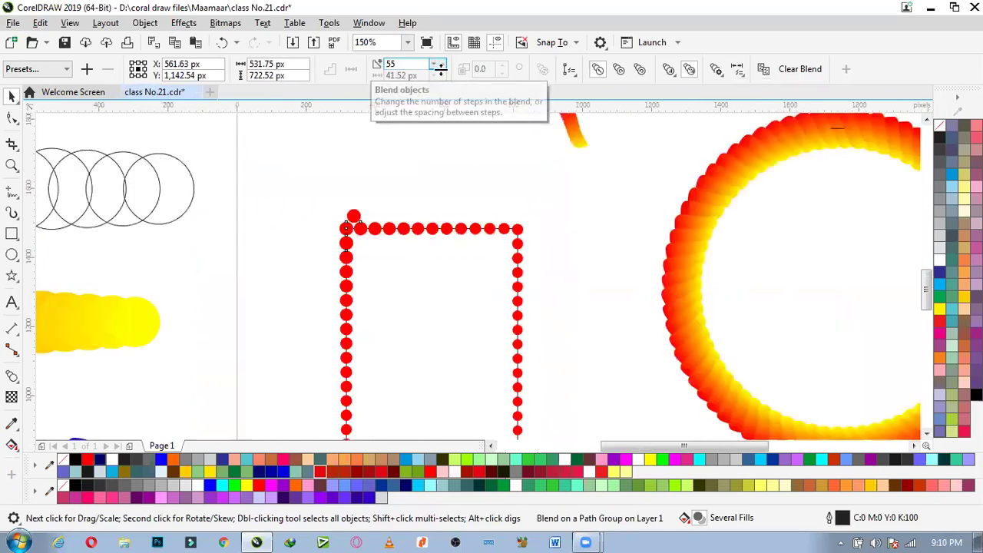
scroll(421, 227, down, 1)
scroll(419, 261, up, 1)
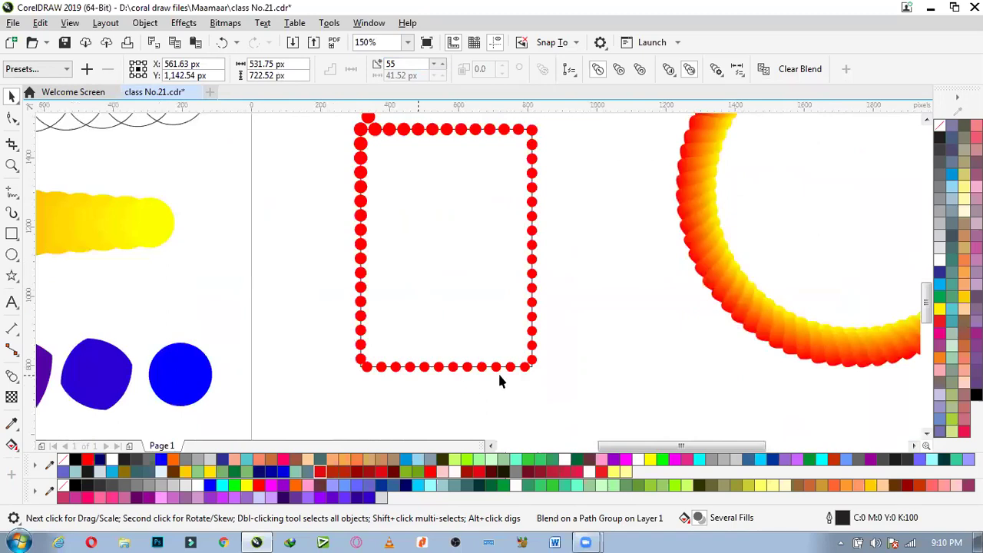
Step: Lower the rectangle's circle blend to 51 steps, checking the spacing of the circles at the corners
scroll(500, 376, up, 1)
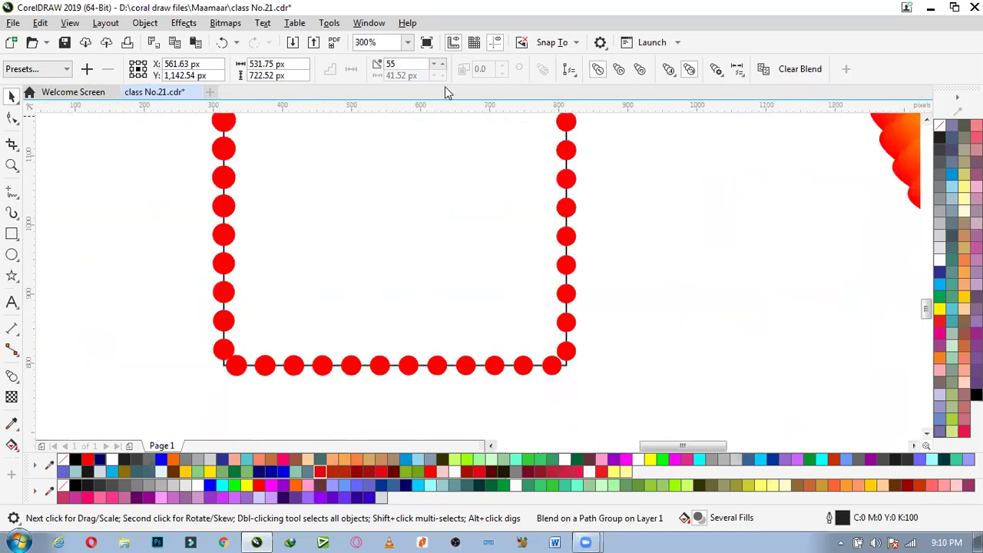
click(433, 68)
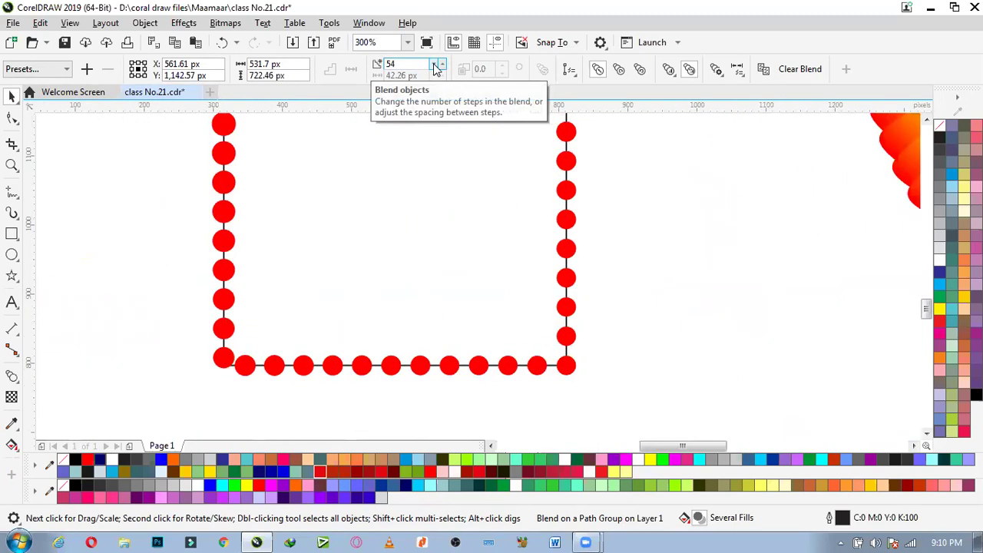
click(434, 69)
click(434, 68)
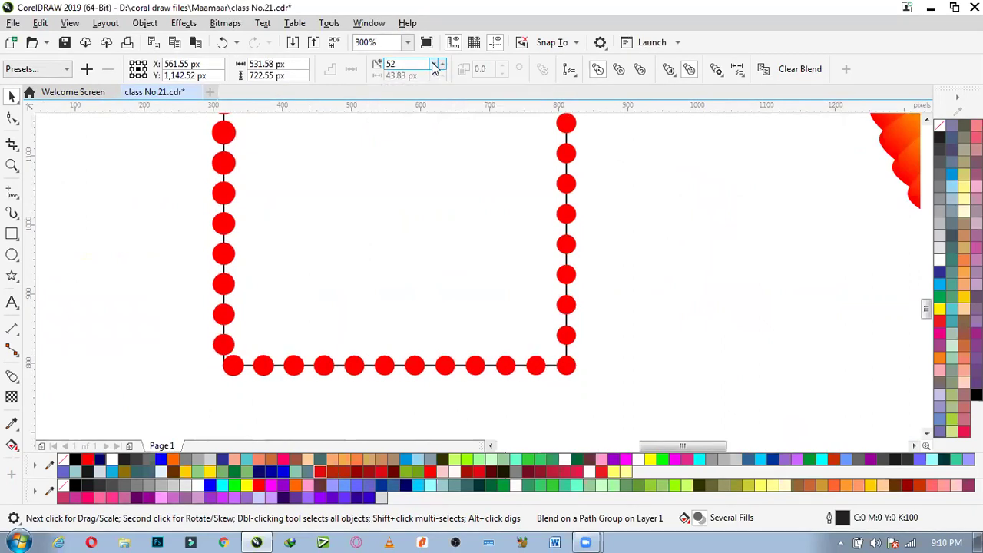
click(434, 68)
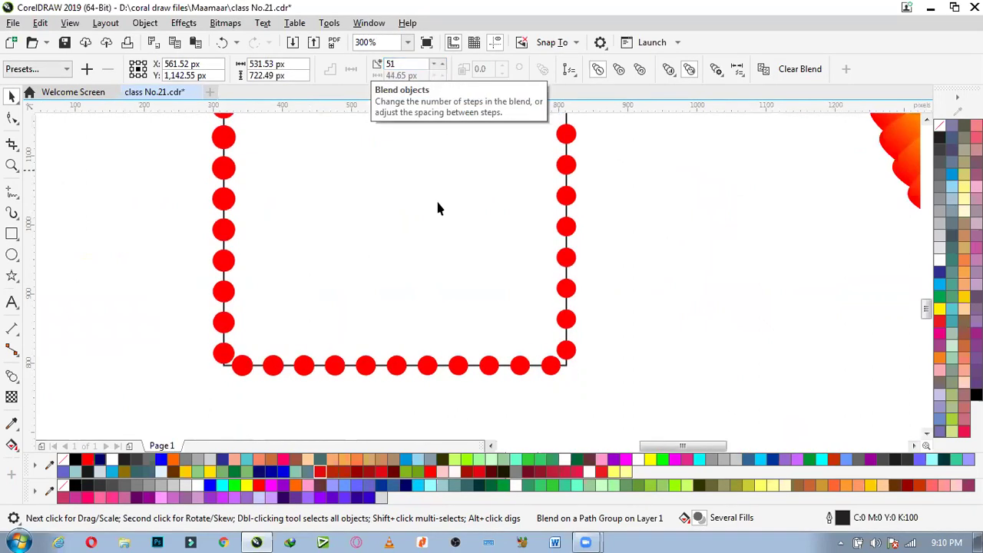
scroll(419, 369, down, 4)
scroll(428, 171, up, 4)
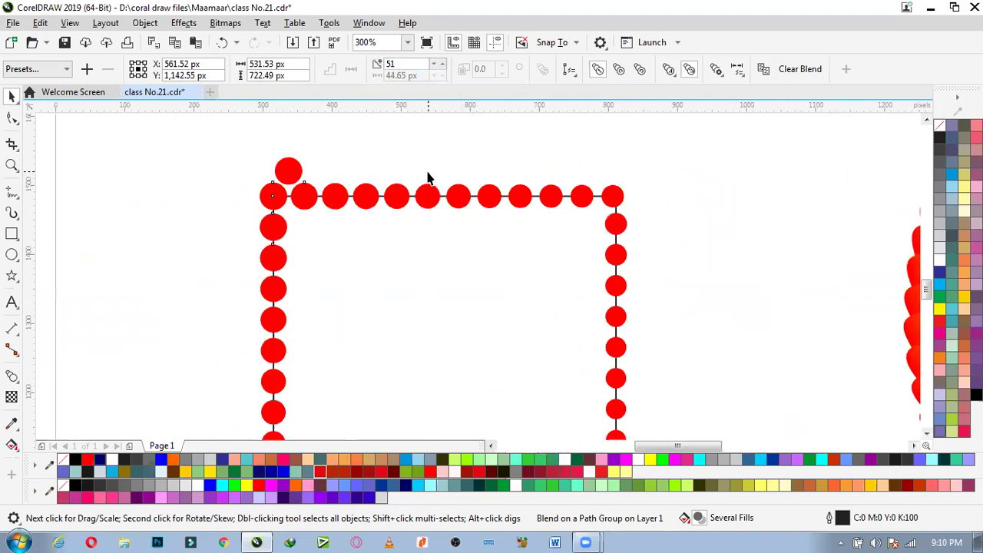
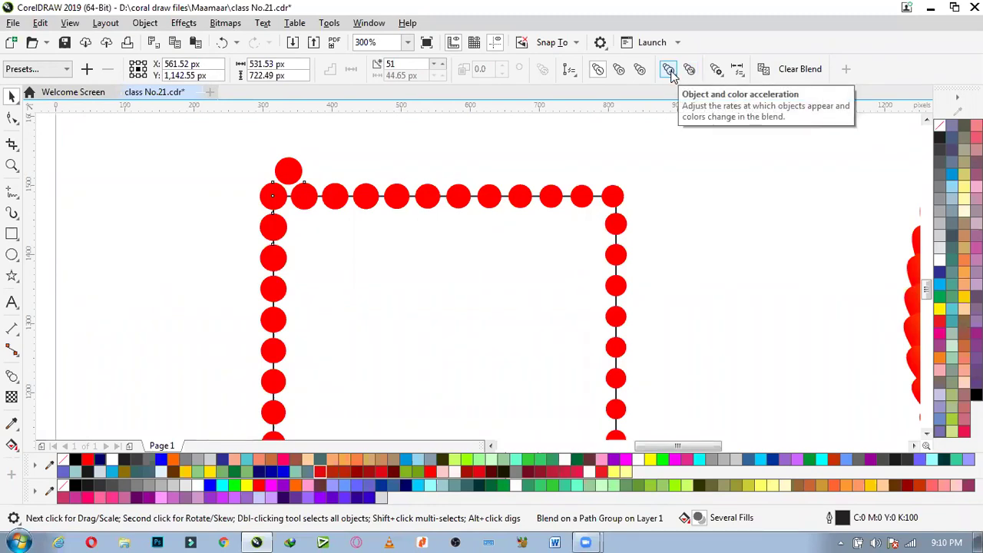
Step: Try the clockwise color progression on the rectangle's circle blend and restore the direct blend
click(619, 70)
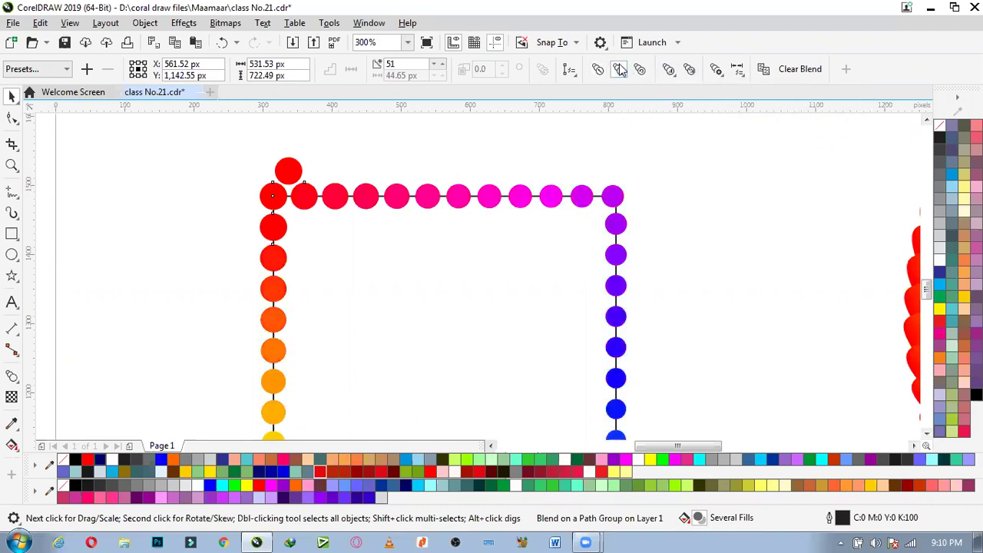
scroll(439, 174, down, 5)
scroll(463, 203, up, 3)
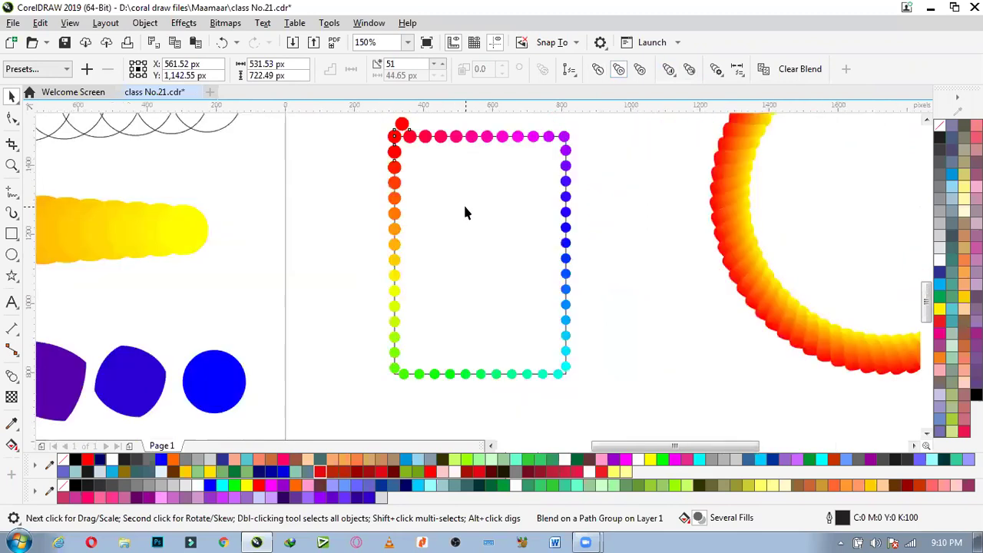
scroll(467, 166, down, 2)
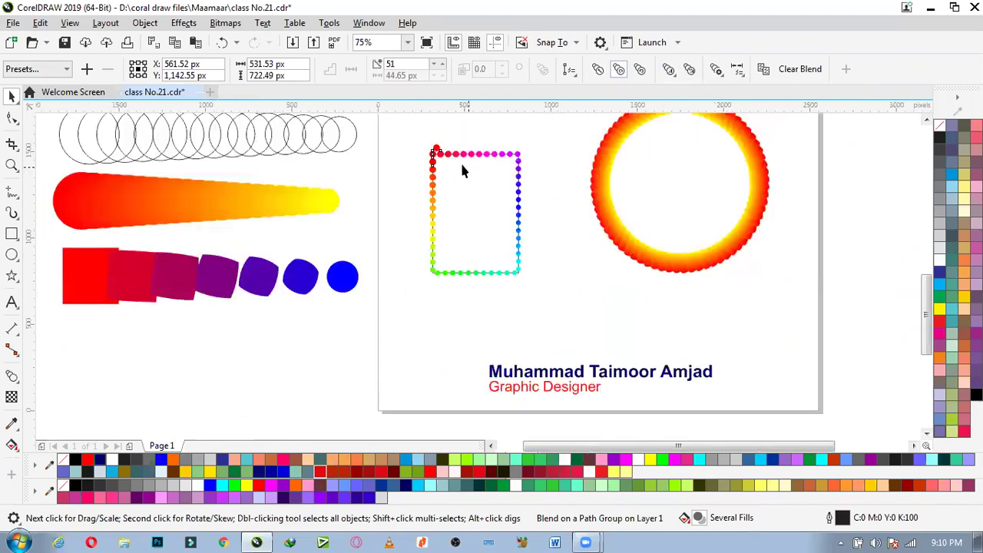
scroll(460, 161, up, 2)
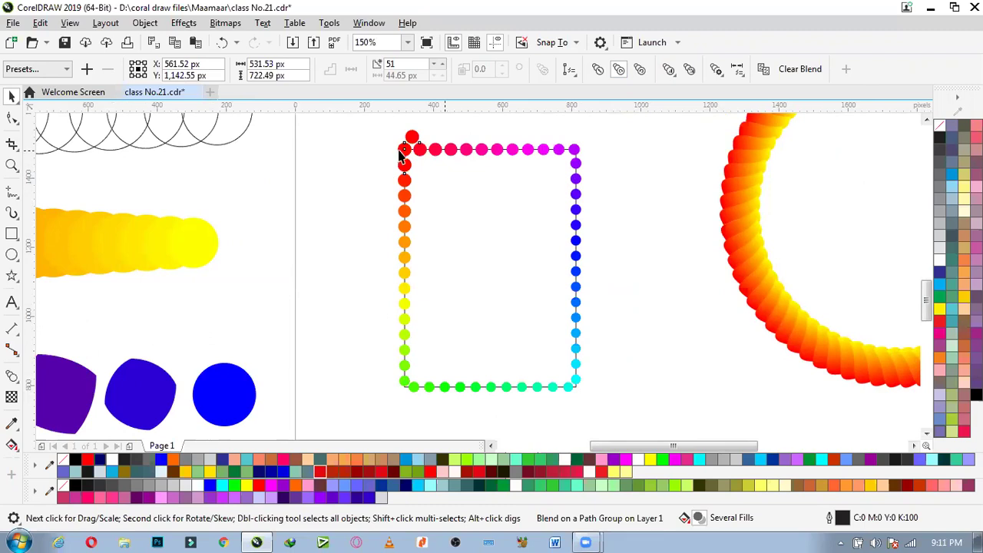
click(597, 69)
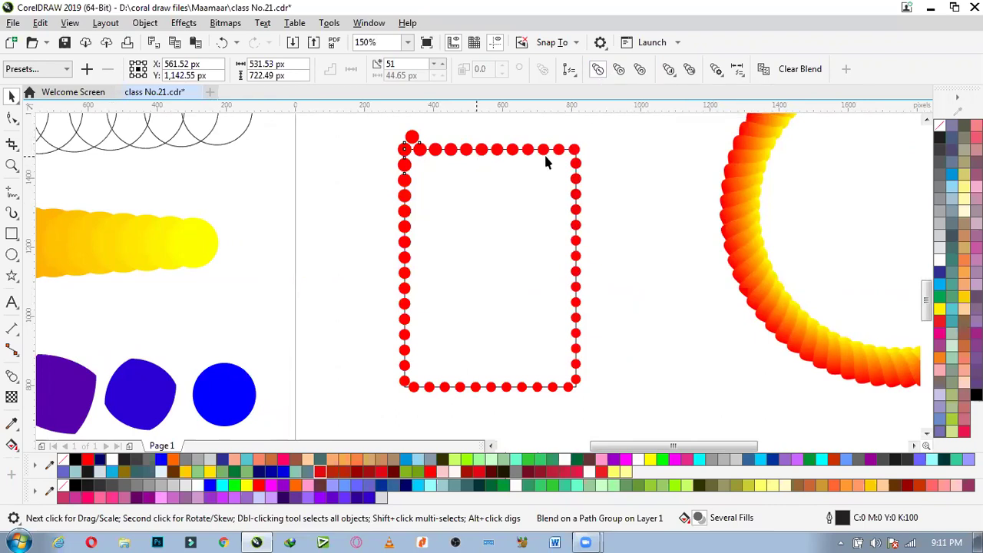
Step: Copy the blend properties from the red-to-yellow ring onto the rectangle's circle blend and inspect the circles around its corners
click(763, 70)
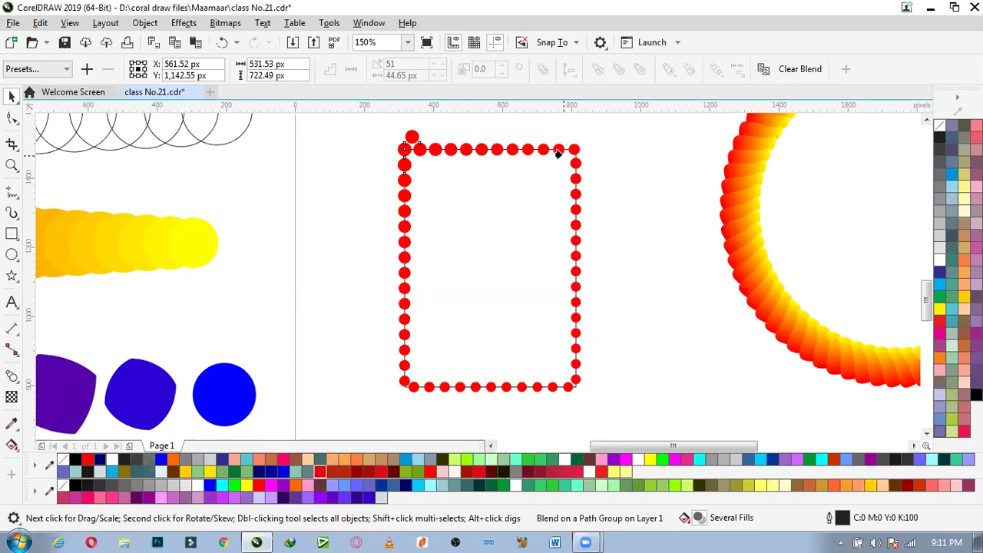
click(623, 165)
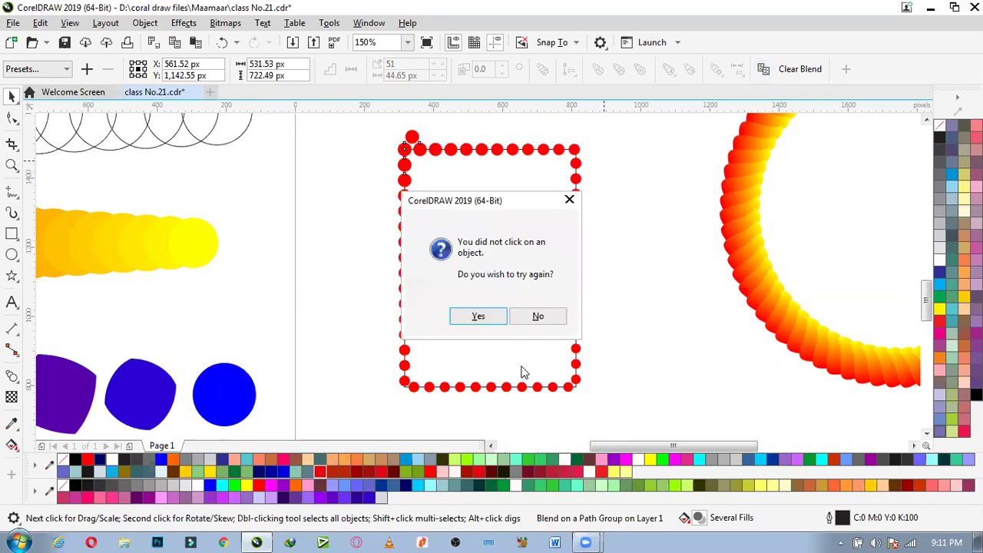
click(477, 316)
click(736, 285)
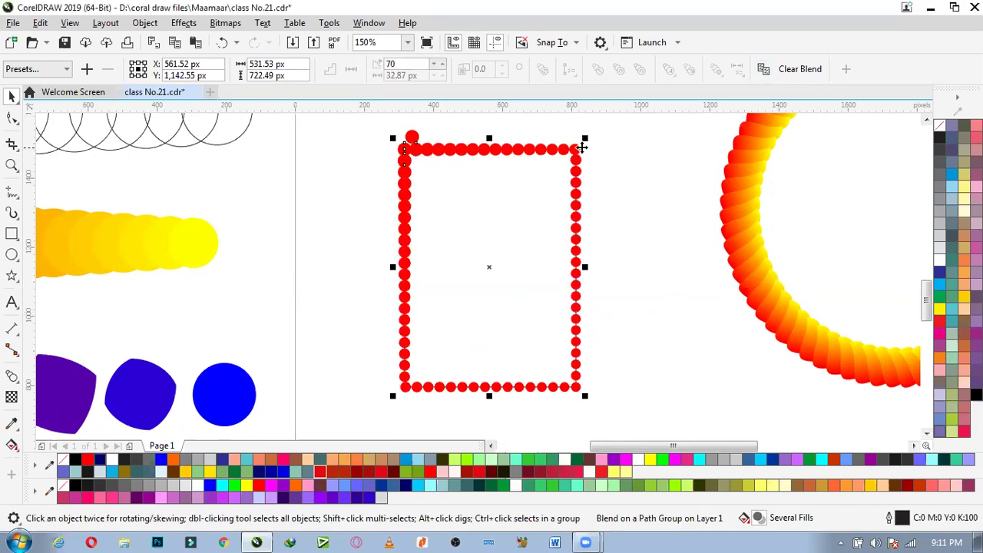
scroll(555, 145, up, 5)
scroll(484, 180, down, 1)
scroll(623, 235, down, 3)
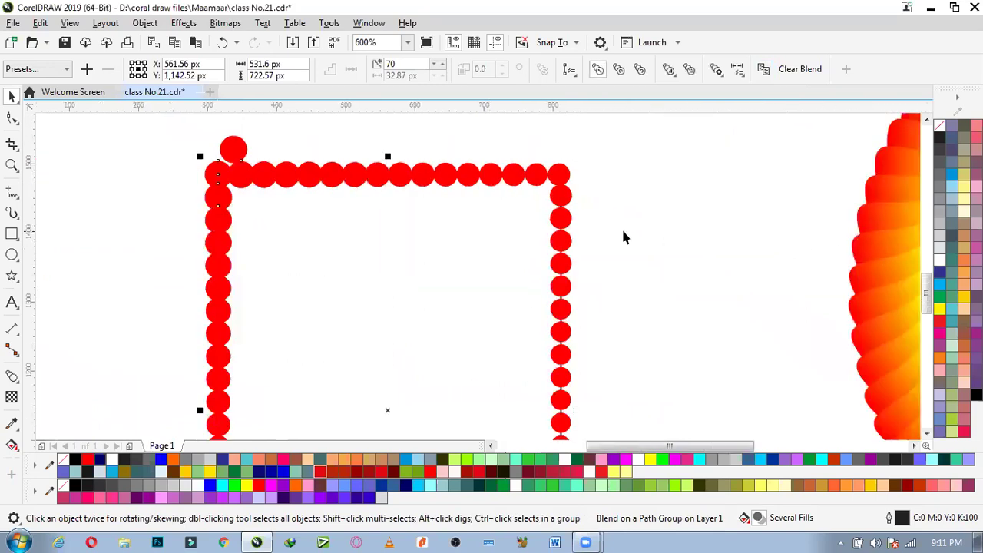
scroll(647, 274, up, 2)
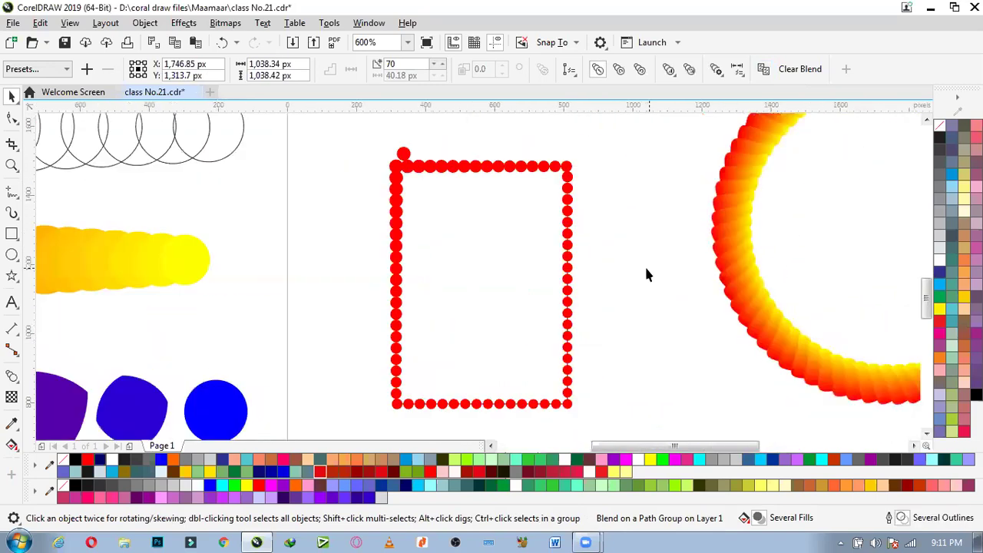
Step: Select the rectangle's circle blend and move it down, clear of the separate red control circle
click(550, 167)
click(722, 183)
click(478, 168)
click(479, 168)
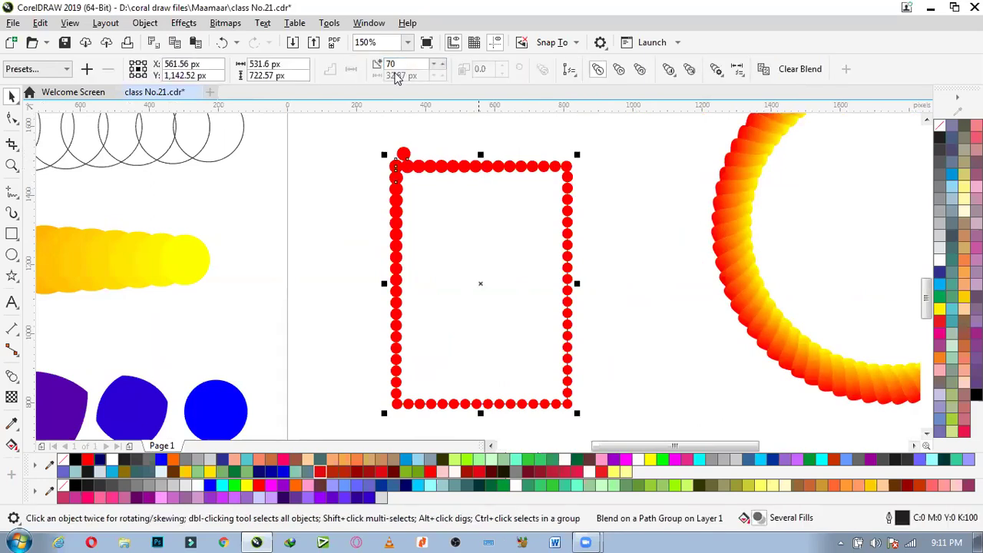
scroll(465, 171, up, 1)
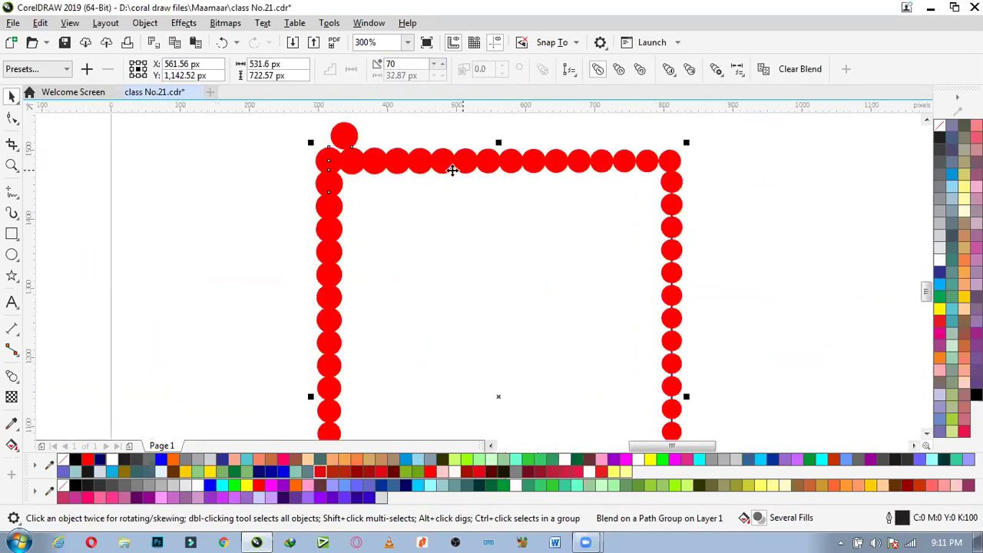
scroll(452, 168, down, 2)
drag(437, 159, 434, 197)
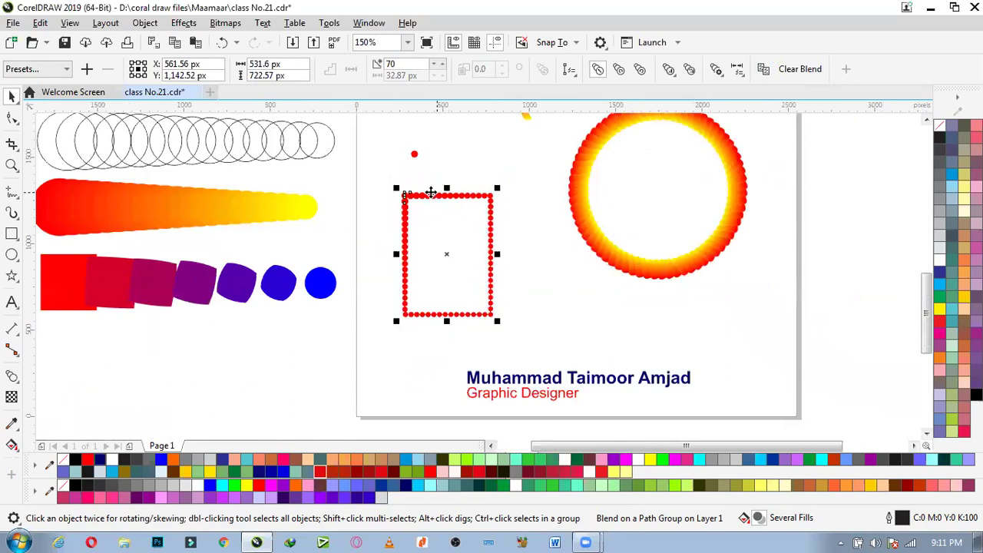
Step: Inspect the rectangle border's circles closely and move the blend up and to the right, beside its control circle
scroll(433, 198, up, 1)
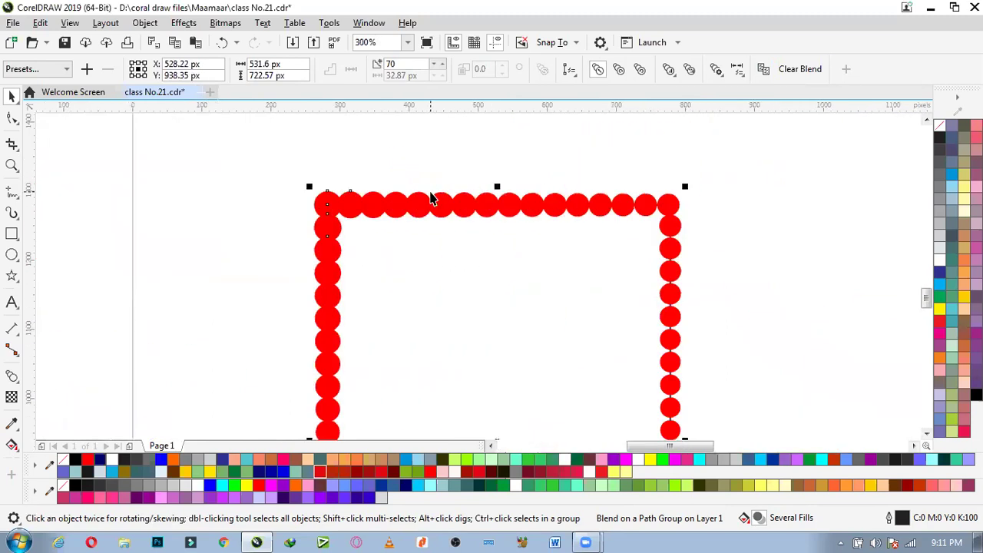
scroll(430, 198, down, 2)
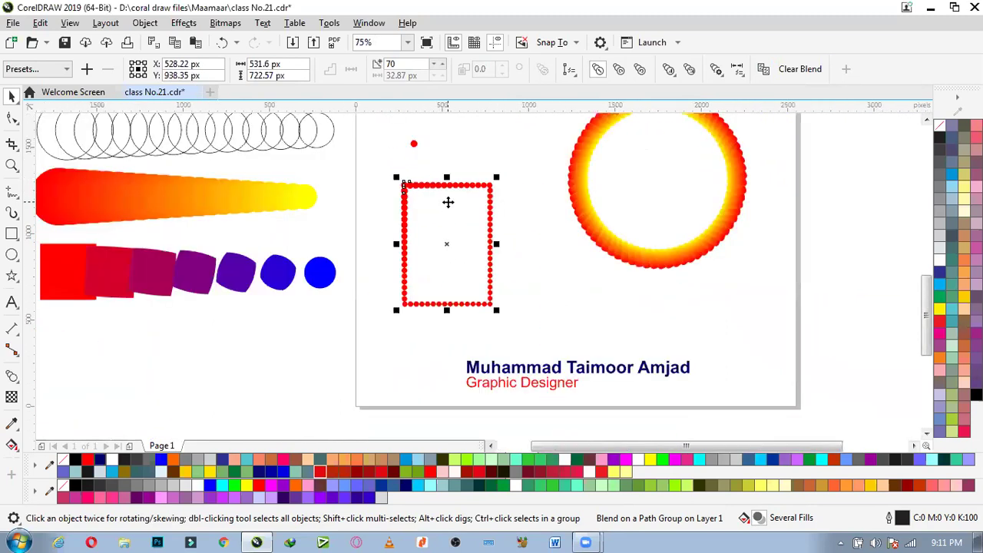
scroll(446, 201, up, 1)
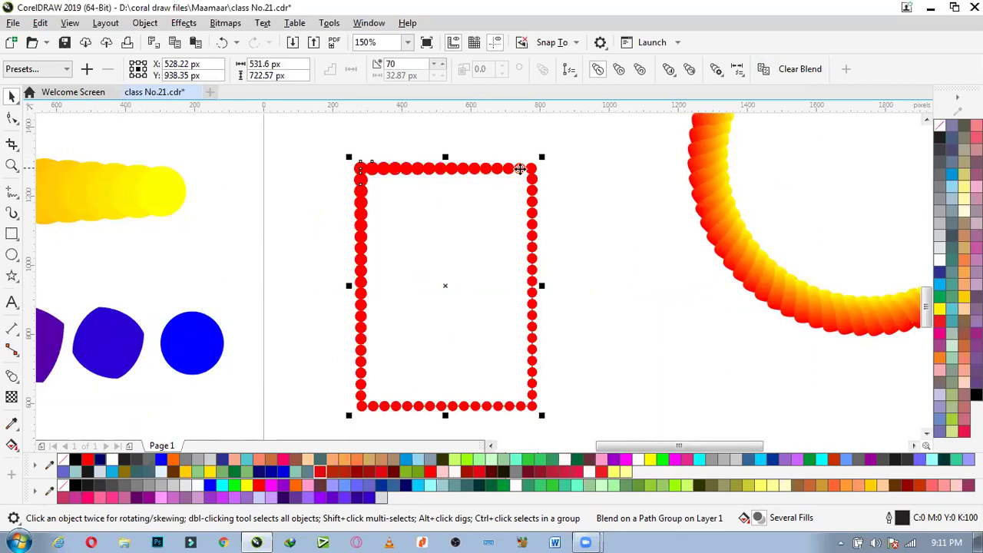
scroll(394, 181, up, 1)
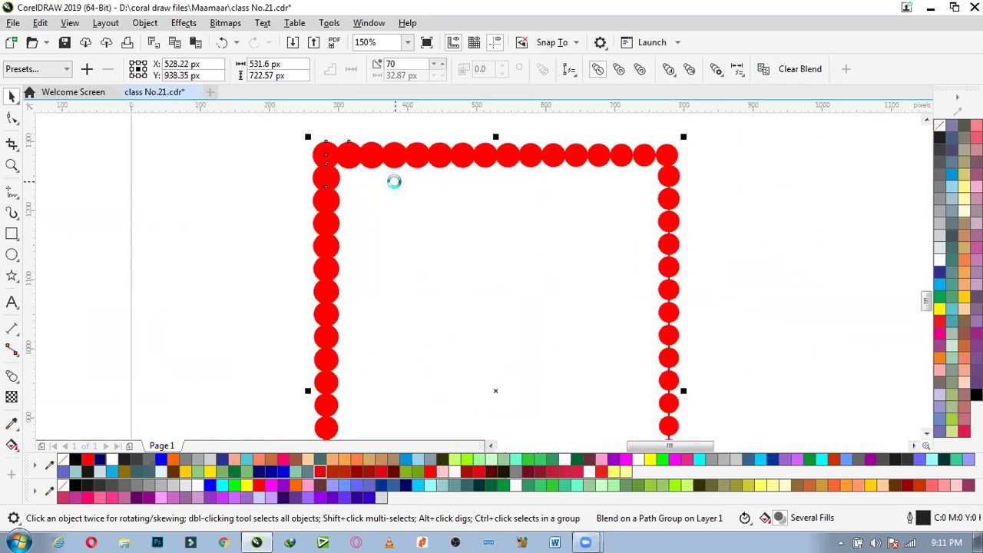
scroll(394, 179, down, 3)
scroll(387, 245, up, 1)
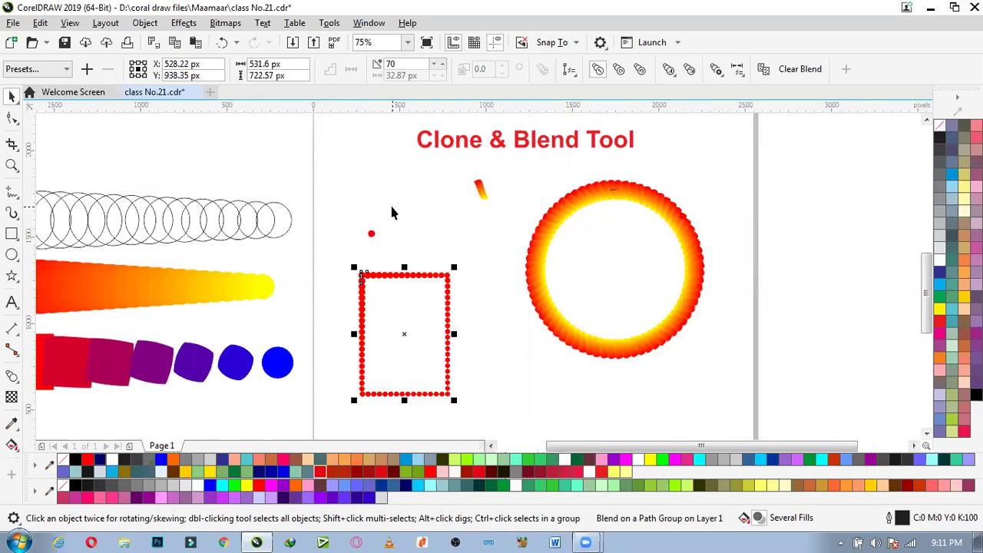
drag(430, 278, 449, 230)
Step: Move the red control circle up and away from the rectangle blend to X 306.7 px, Y 1,575.67 px
scroll(331, 228, up, 1)
click(412, 236)
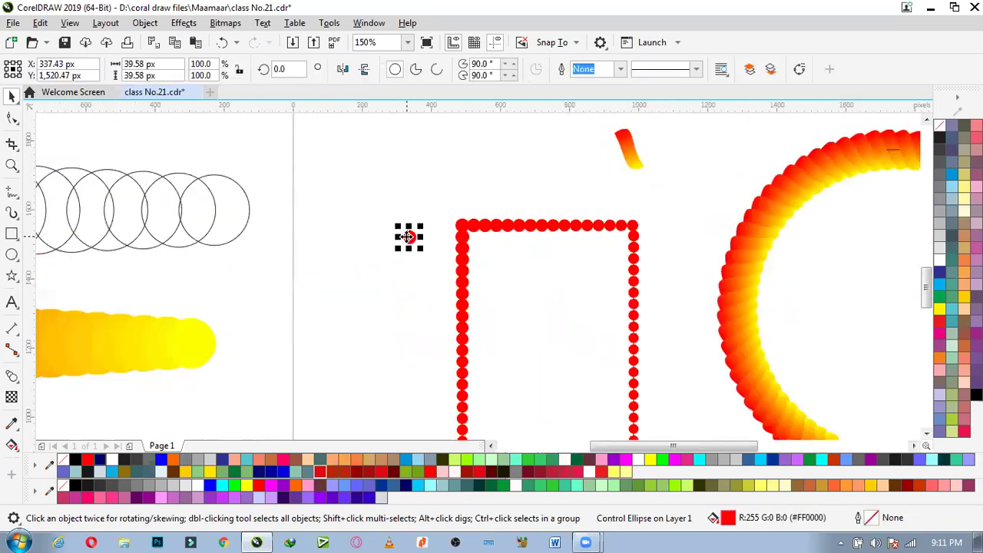
scroll(412, 236, up, 2)
drag(412, 236, 371, 159)
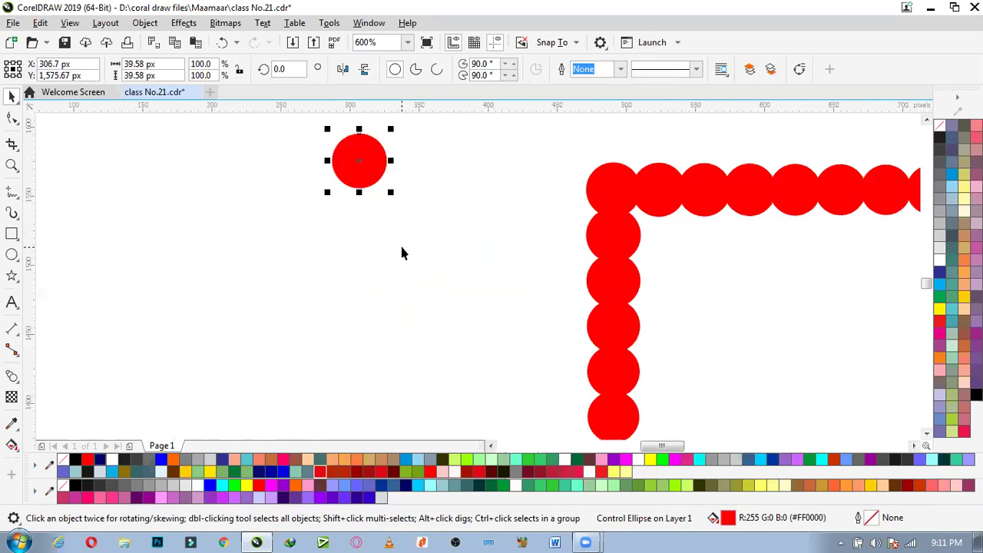
Step: Try a dark blue (#003399) fill on the control circle, recolor it orange (#FF6600), and check the color around the rectangle's border
click(381, 485)
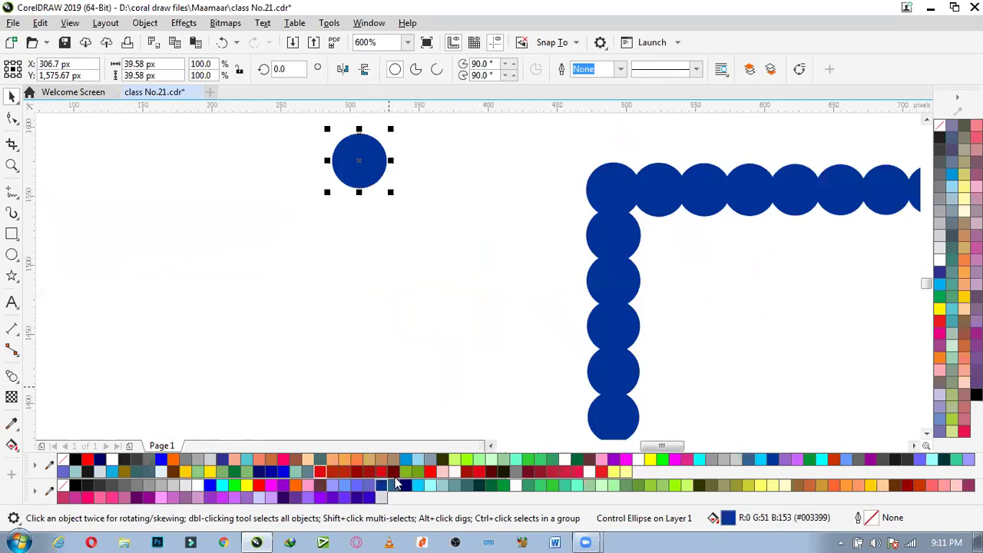
scroll(362, 265, down, 2)
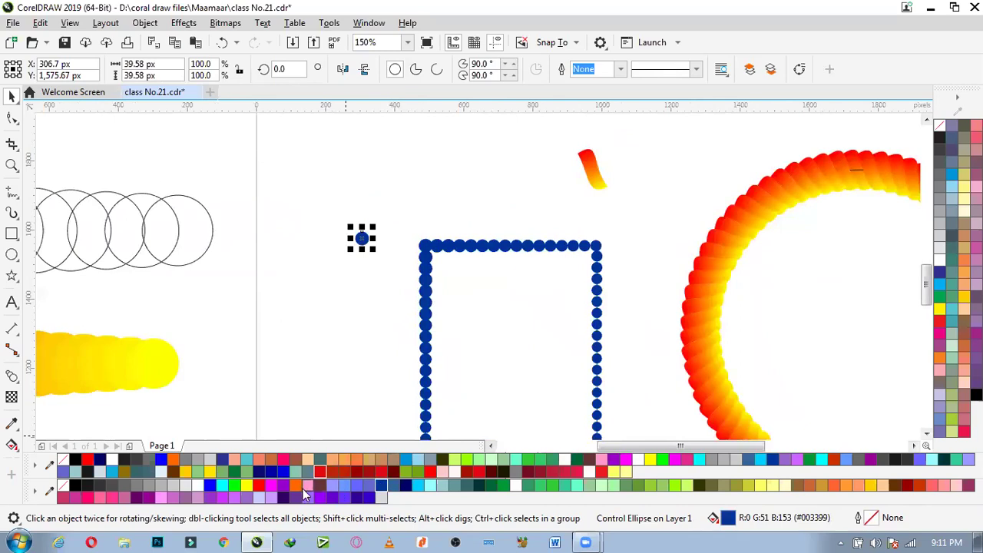
click(297, 485)
scroll(370, 250, up, 2)
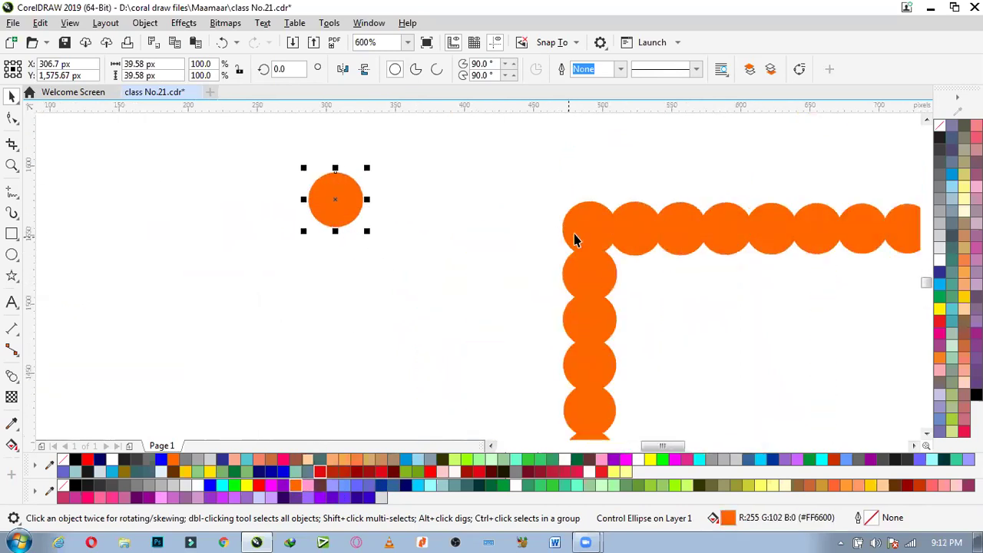
scroll(531, 217, down, 2)
scroll(531, 221, down, 3)
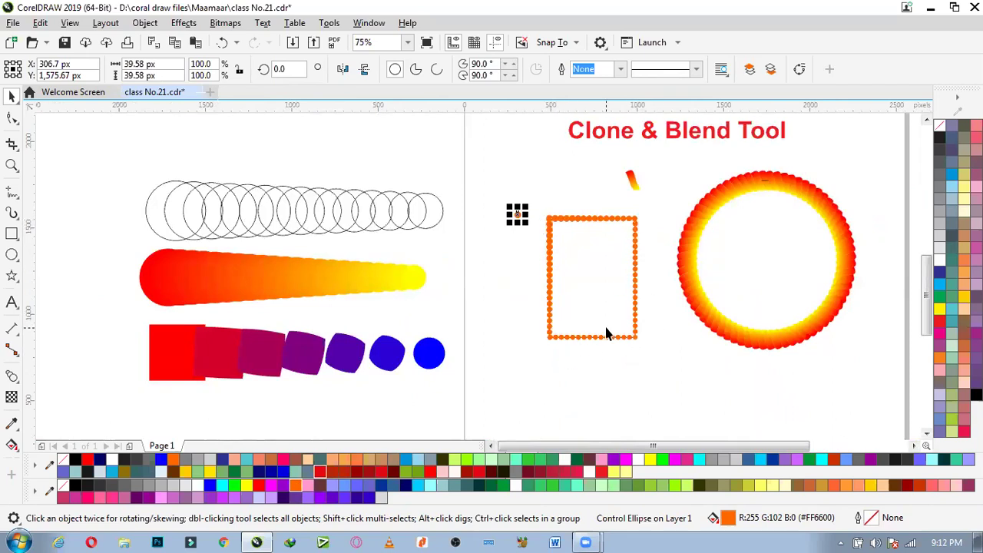
scroll(605, 328, up, 2)
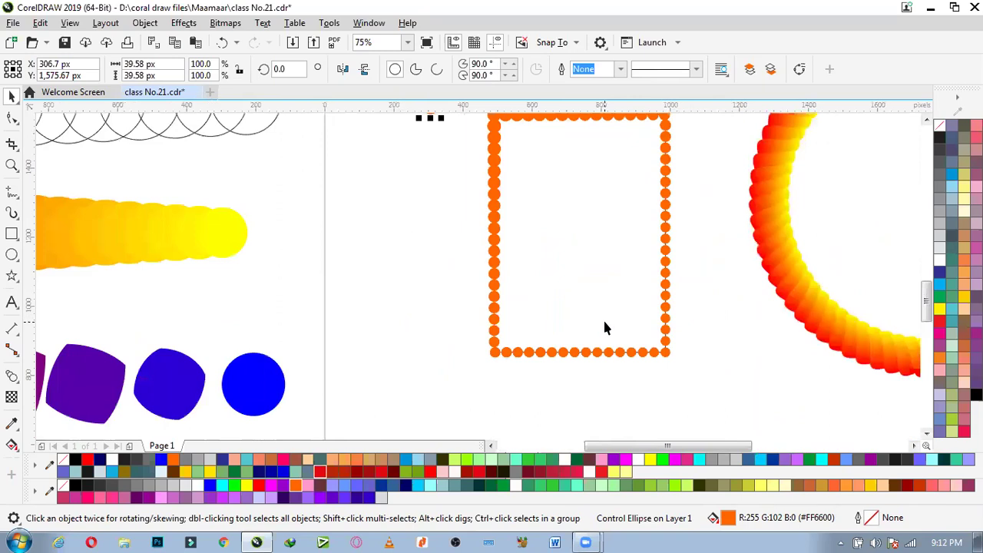
scroll(571, 358, down, 2)
scroll(549, 250, up, 2)
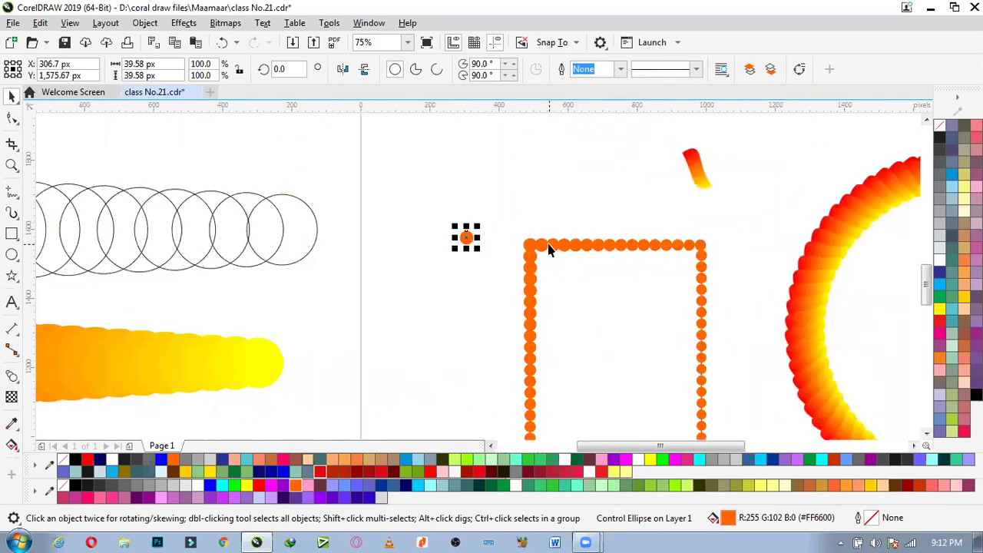
scroll(548, 248, down, 2)
click(547, 226)
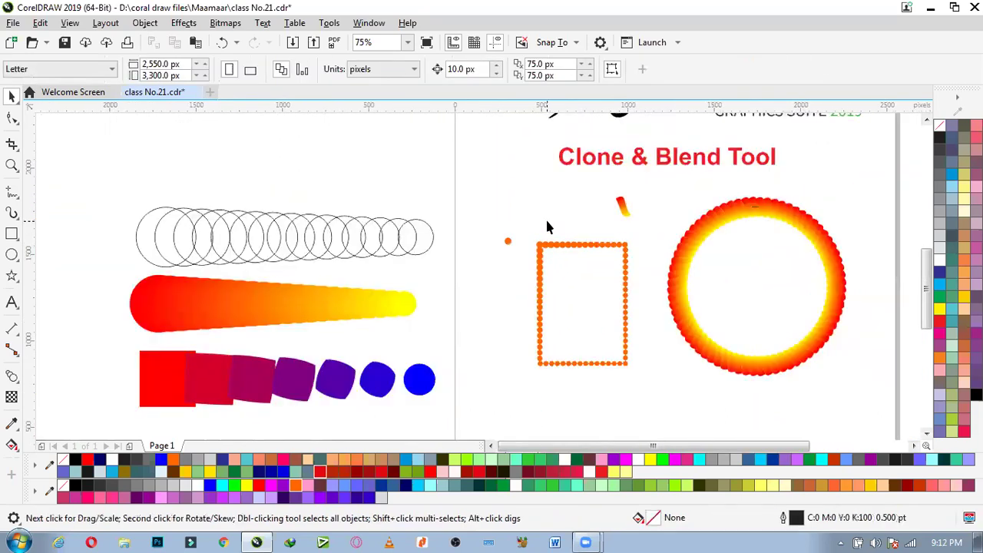
Step: Review the sample blends beside the page, the circle-bordered rectangle and the gradient ring
click(329, 255)
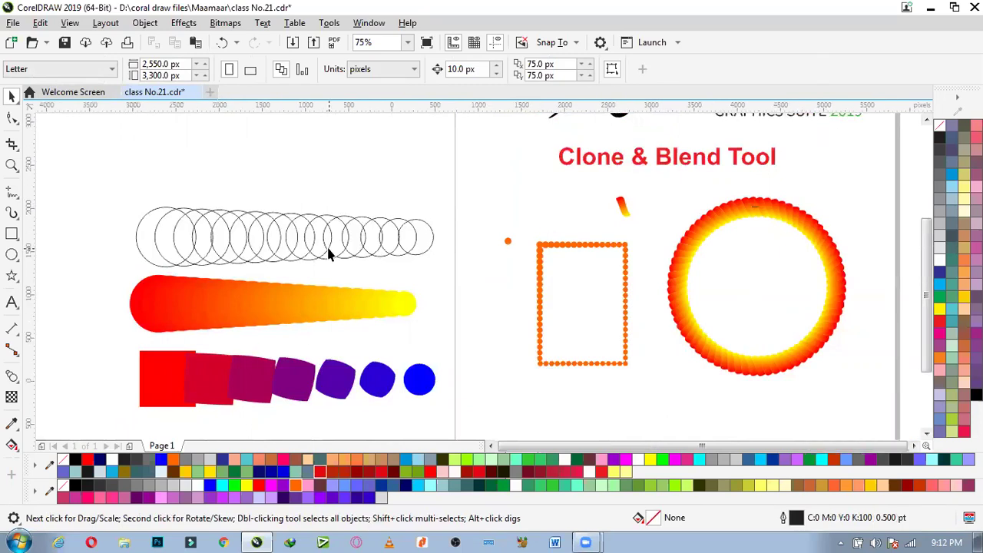
scroll(329, 255, down, 2)
scroll(263, 311, up, 4)
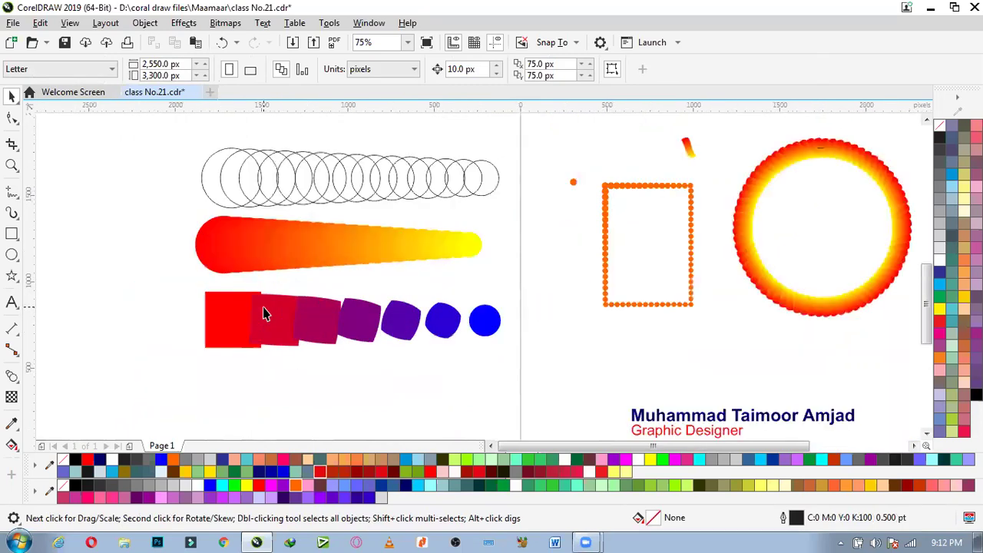
scroll(338, 351, down, 2)
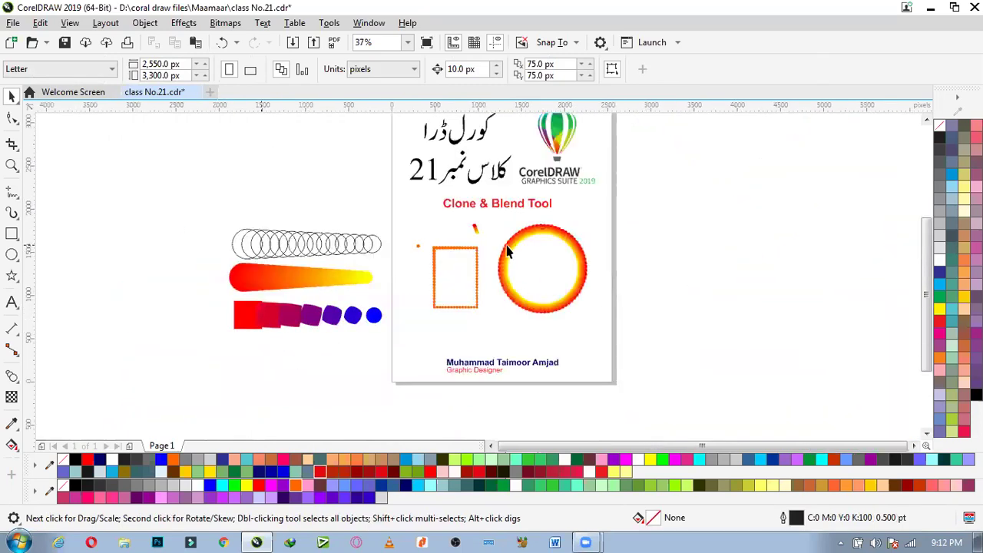
scroll(507, 250, up, 3)
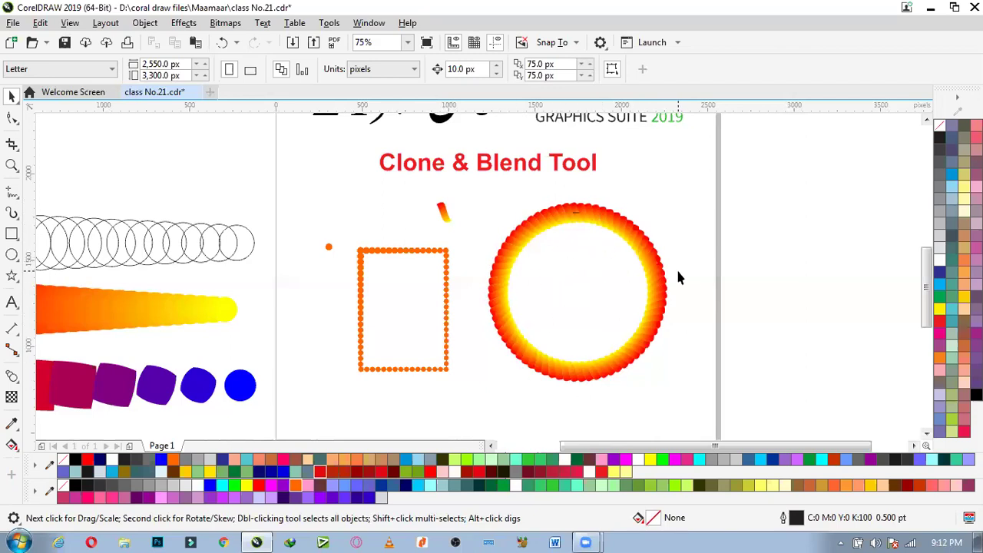
scroll(677, 277, down, 2)
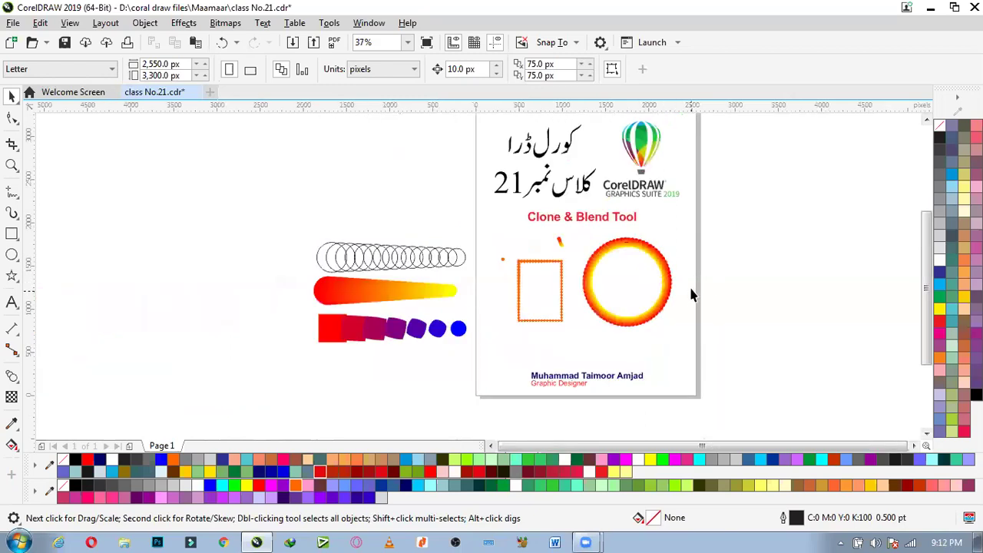
scroll(690, 290, up, 2)
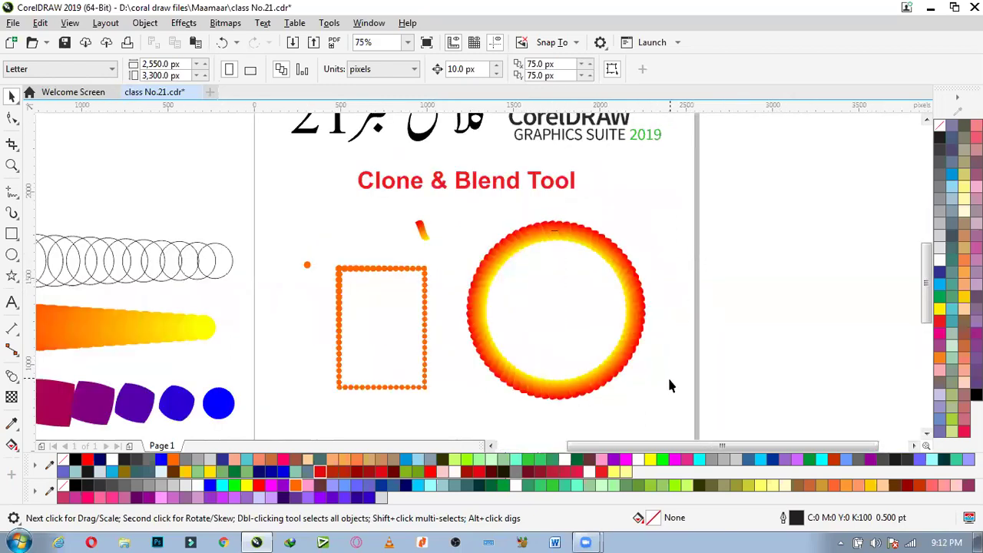
scroll(668, 386, down, 2)
scroll(527, 415, up, 2)
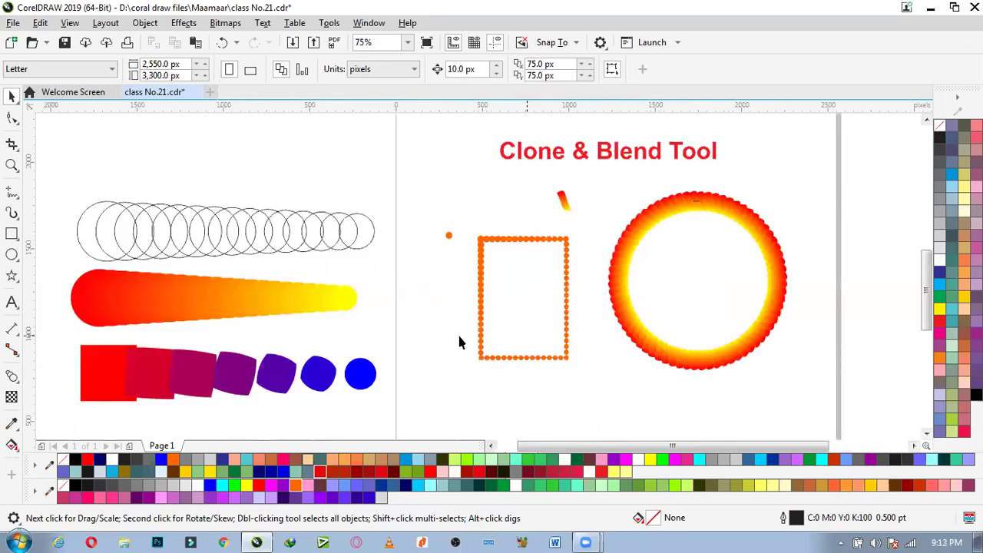